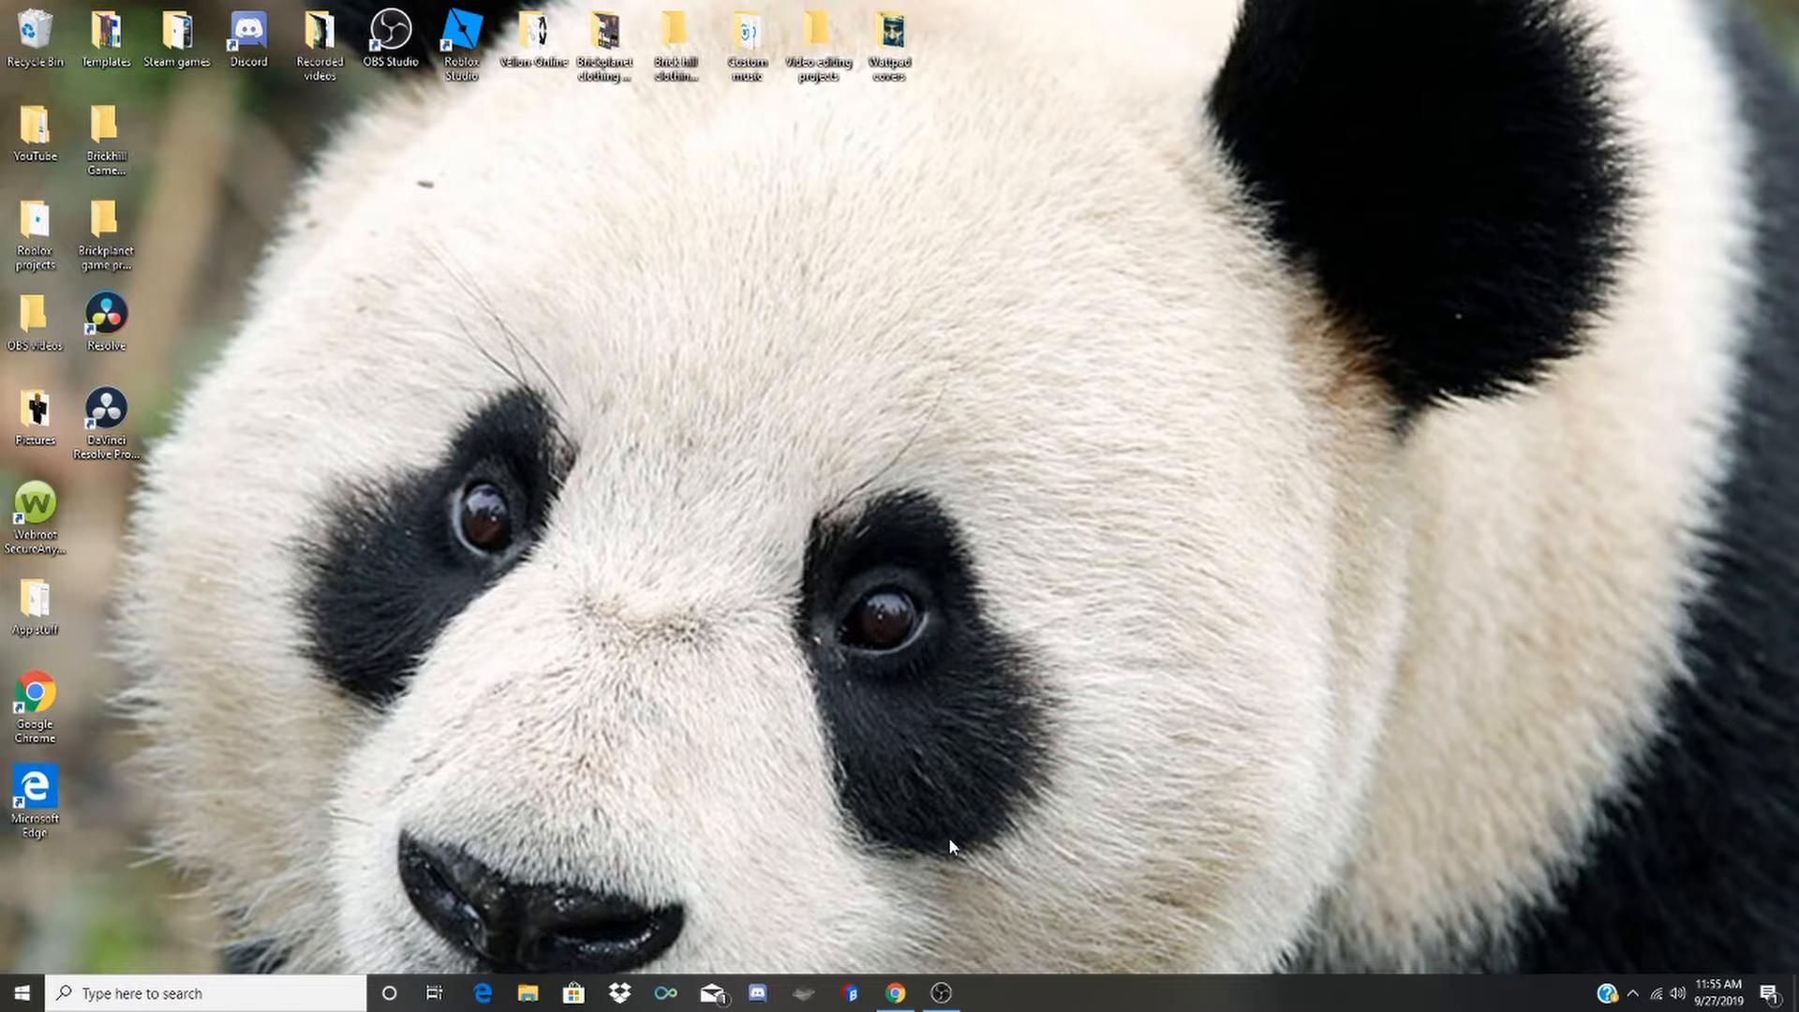
Switch to Chrome and look through the suggested design types on the Canva home page.
{"action": "left_click", "coordinate": [895, 994]}
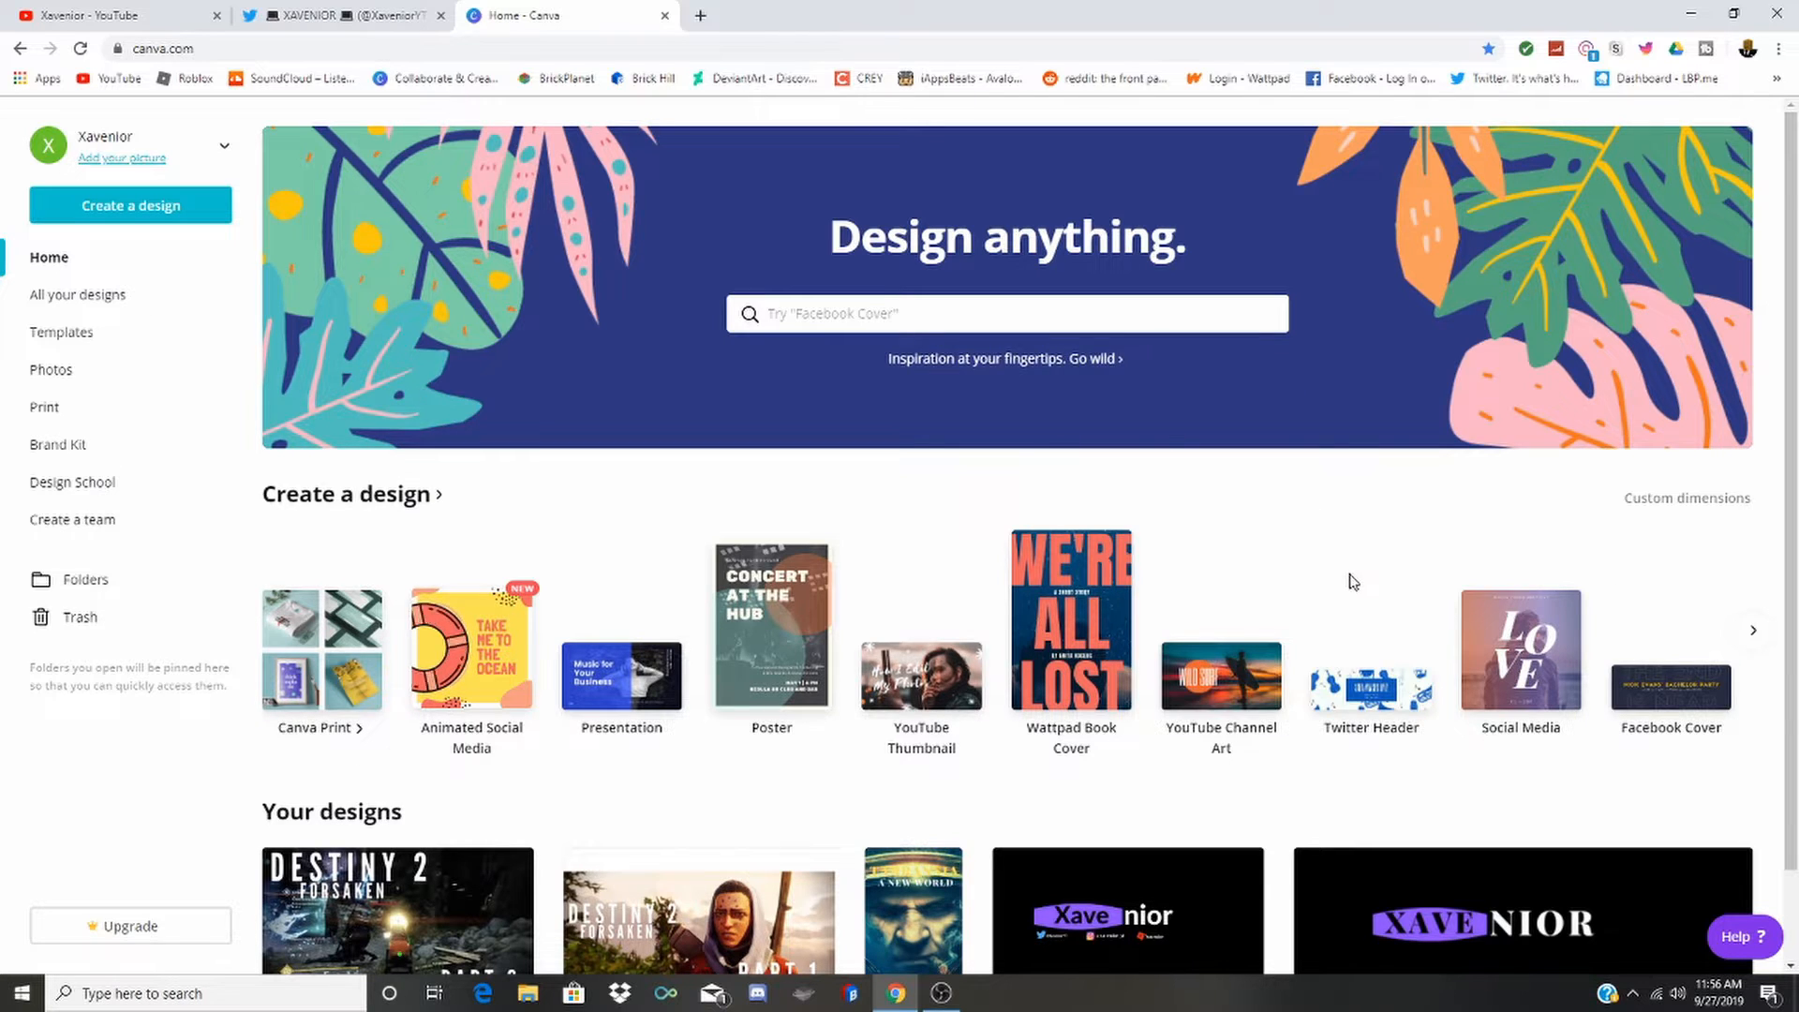
{"action": "scroll", "coordinate": [1353, 582], "scroll_direction": "down", "scroll_amount": 1}
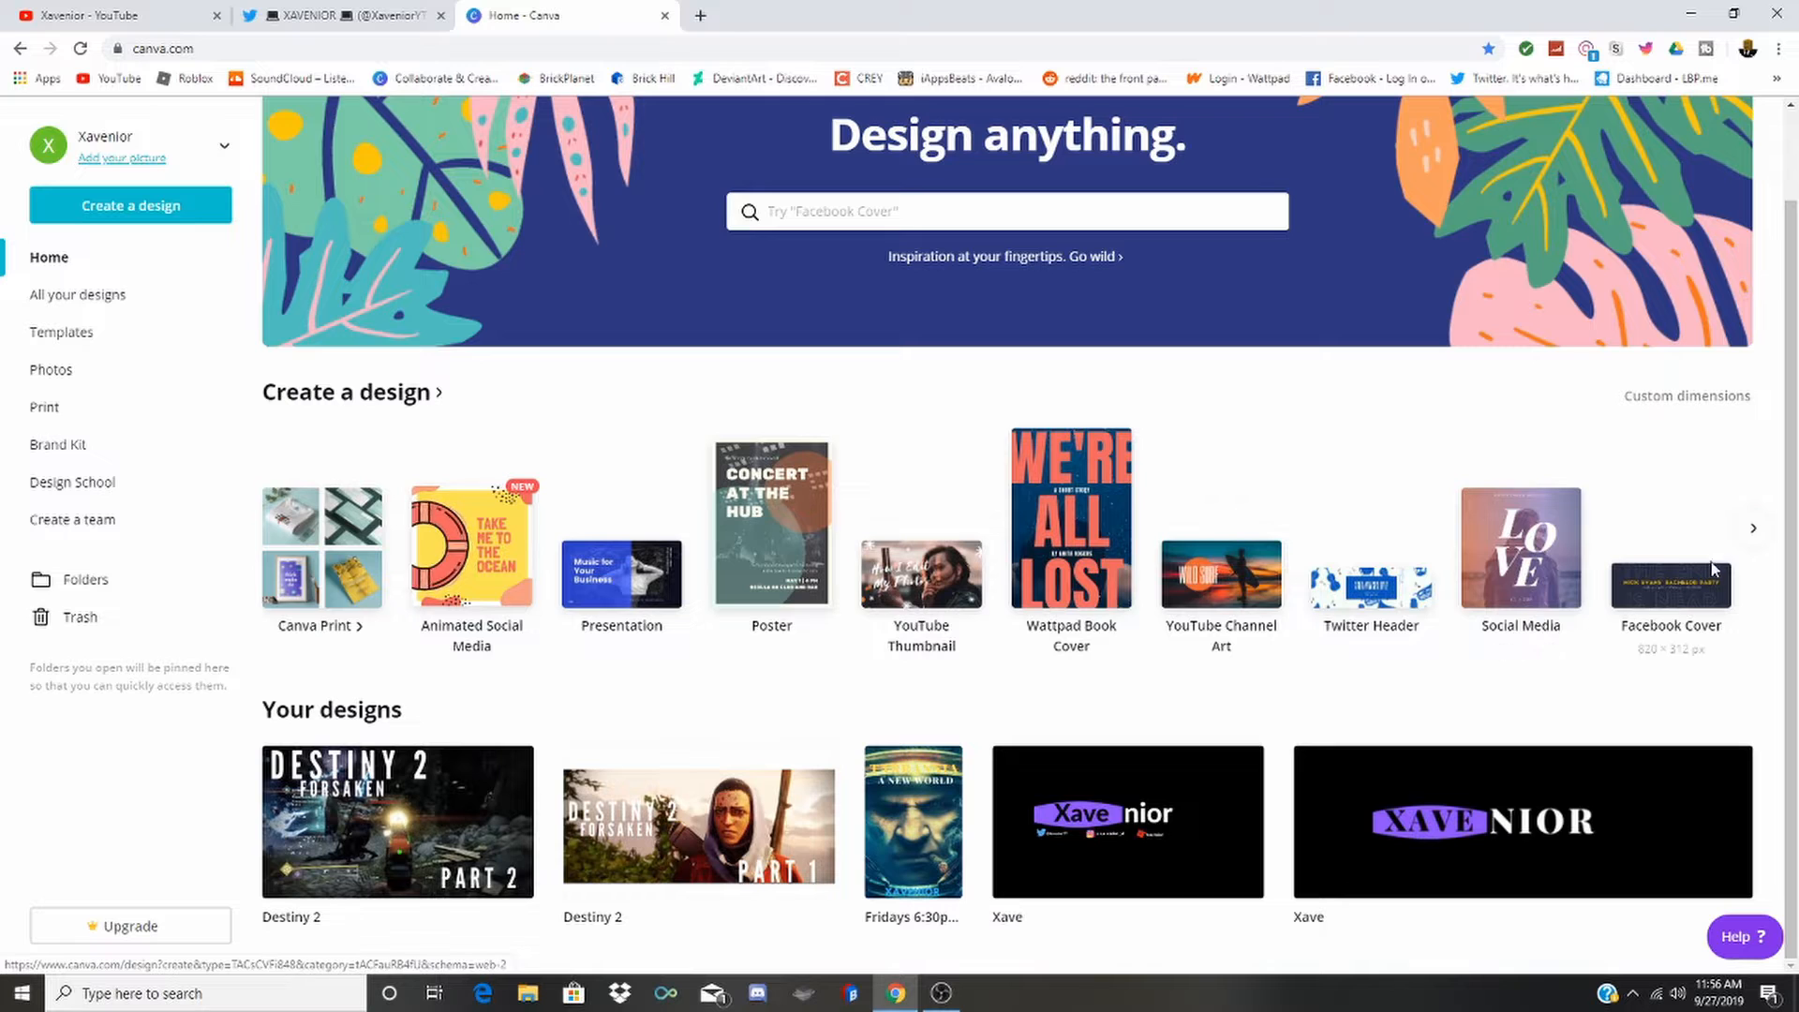
{"action": "left_click", "coordinate": [1753, 528]}
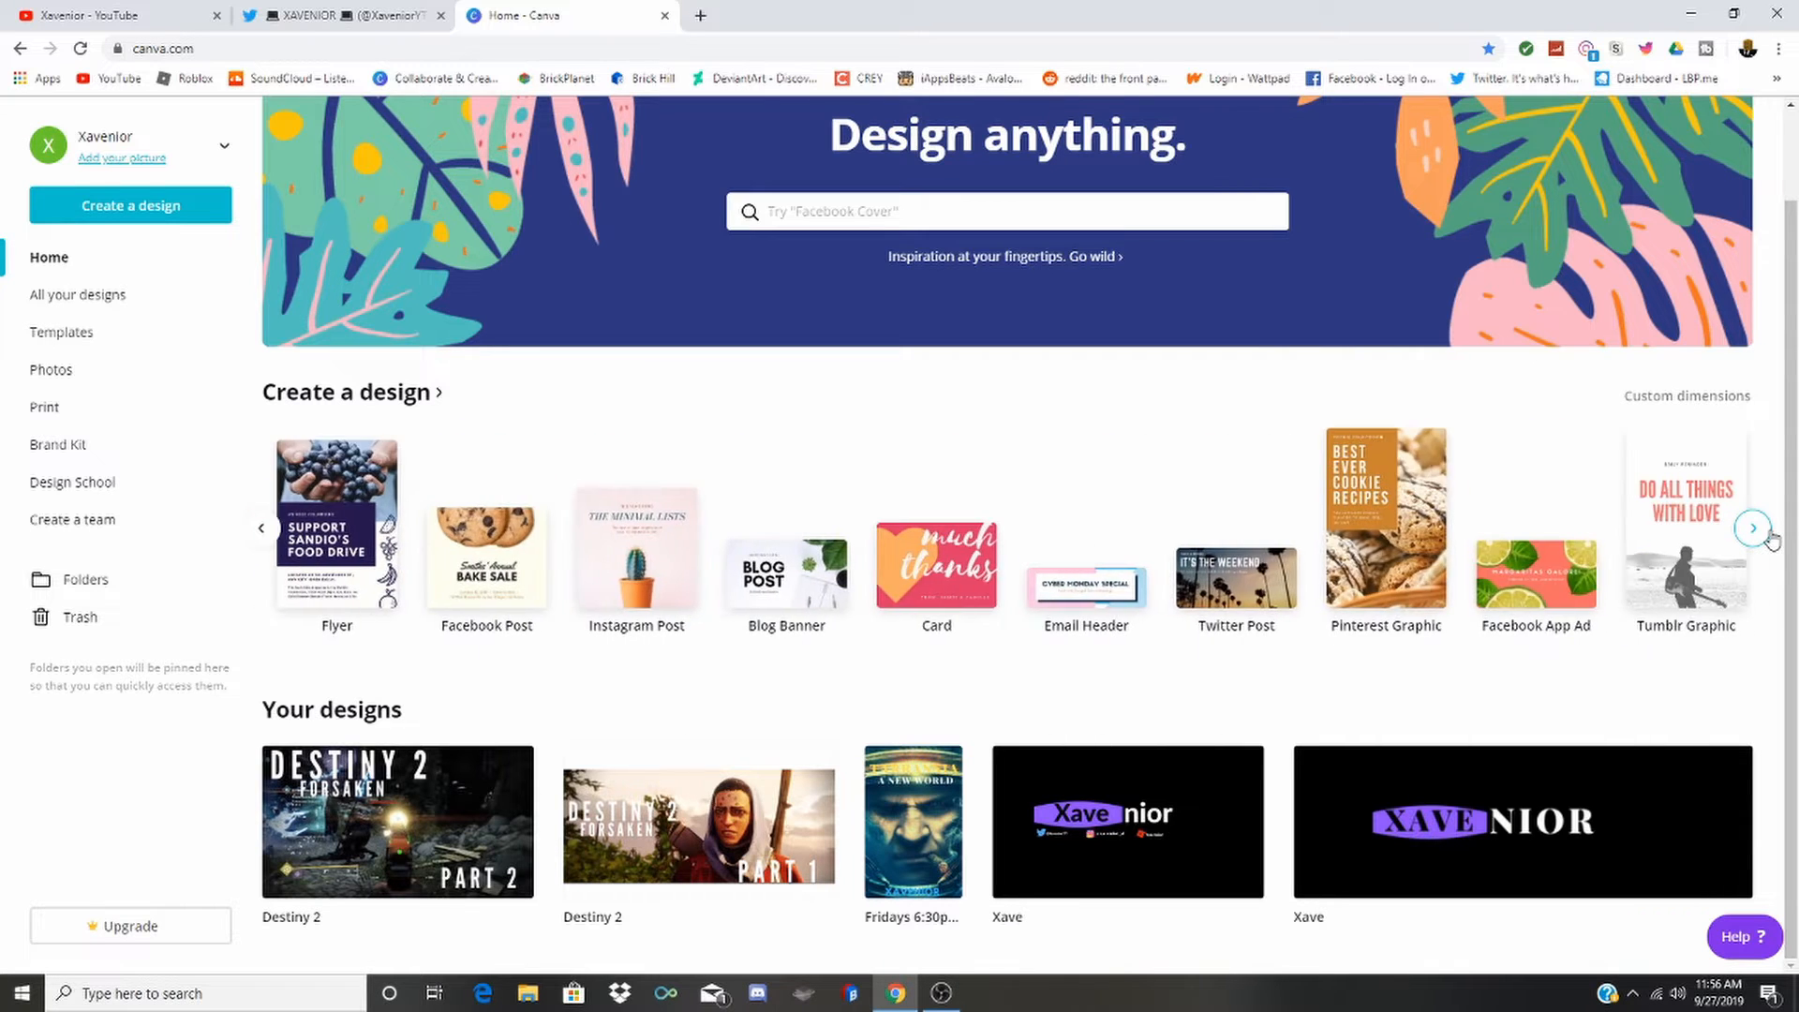
Examine the full list of design types available for creating a new design.
{"action": "left_click", "coordinate": [136, 205]}
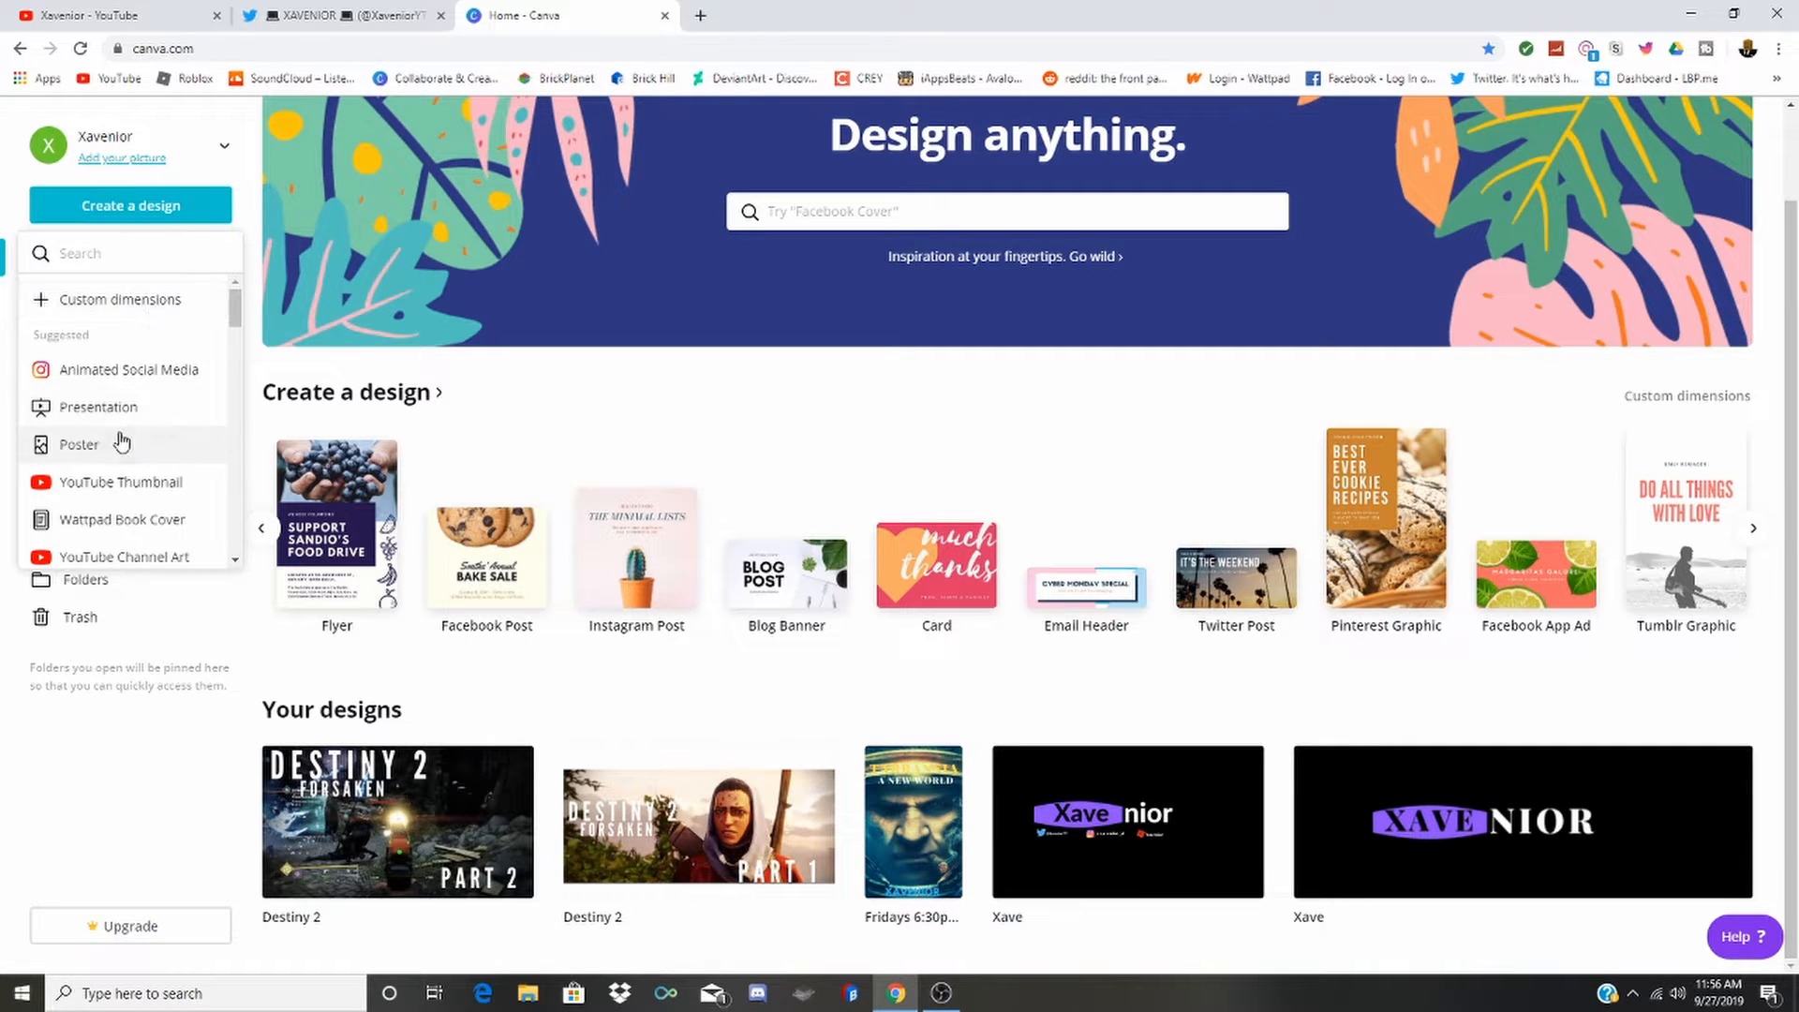
{"action": "scroll", "coordinate": [126, 380], "scroll_direction": "down", "scroll_amount": 1}
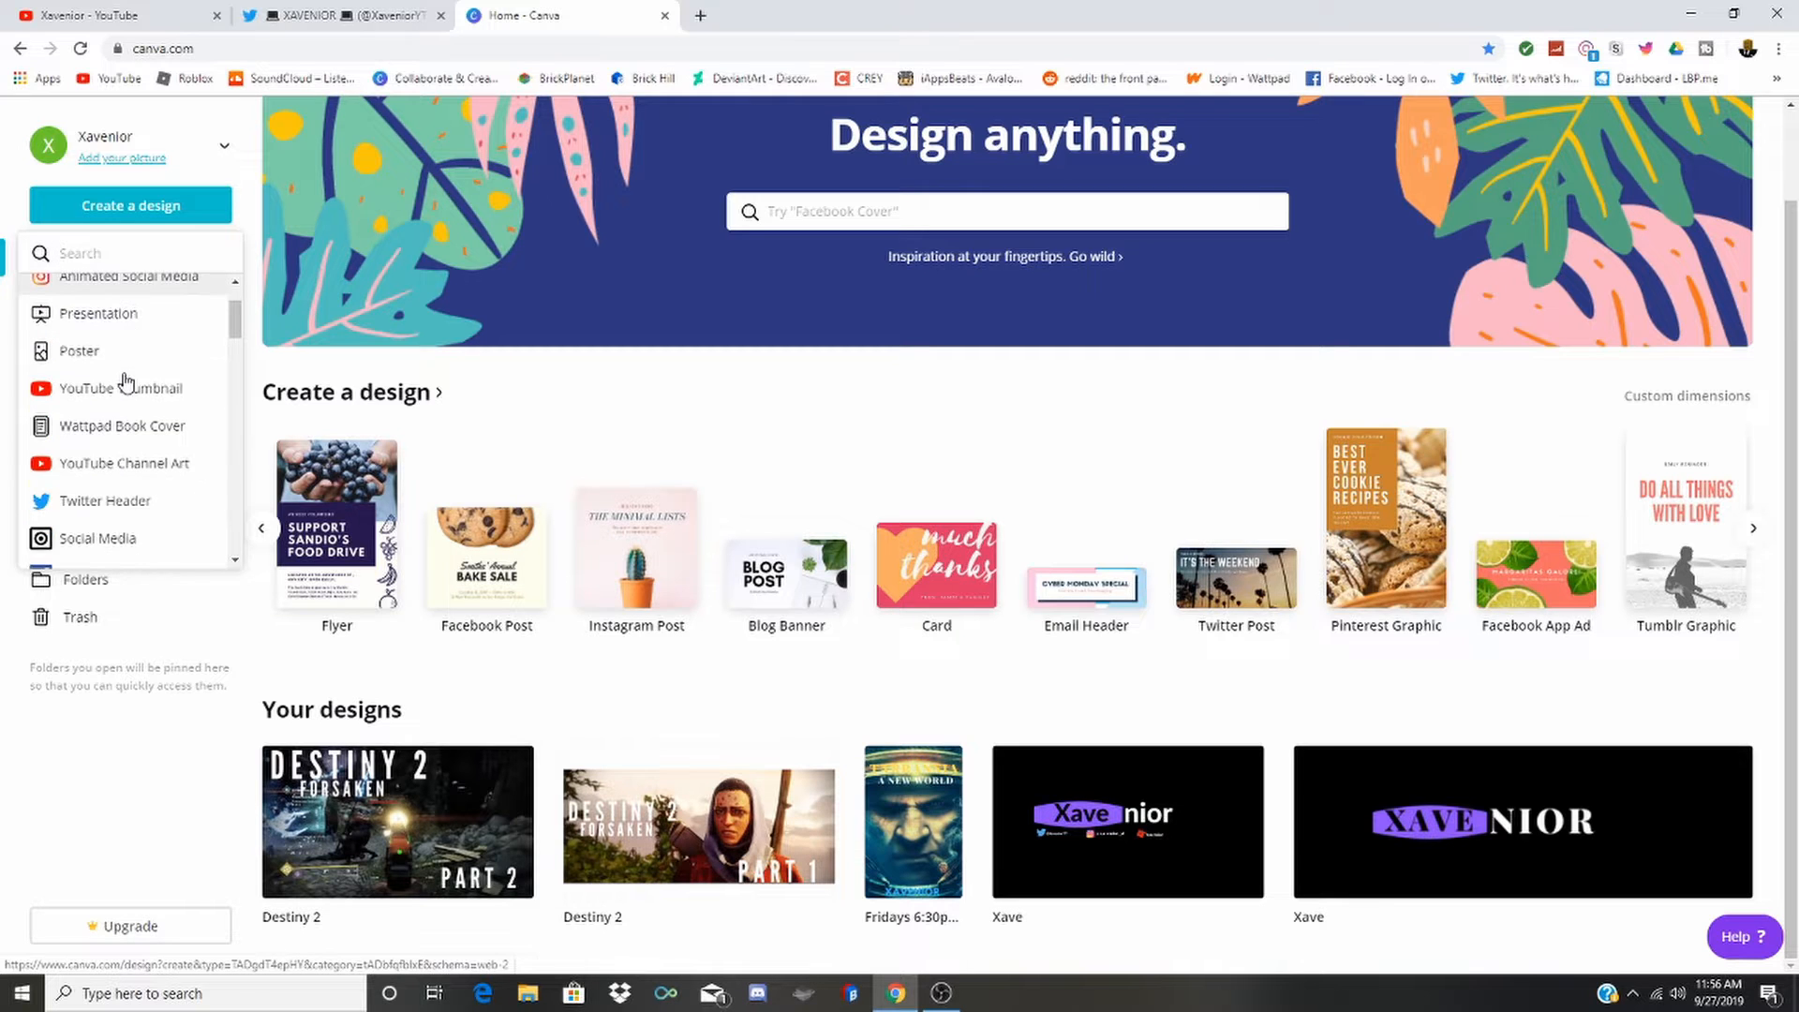
{"action": "scroll", "coordinate": [127, 379], "scroll_direction": "down", "scroll_amount": 1}
{"action": "scroll", "coordinate": [126, 381], "scroll_direction": "up", "scroll_amount": 1}
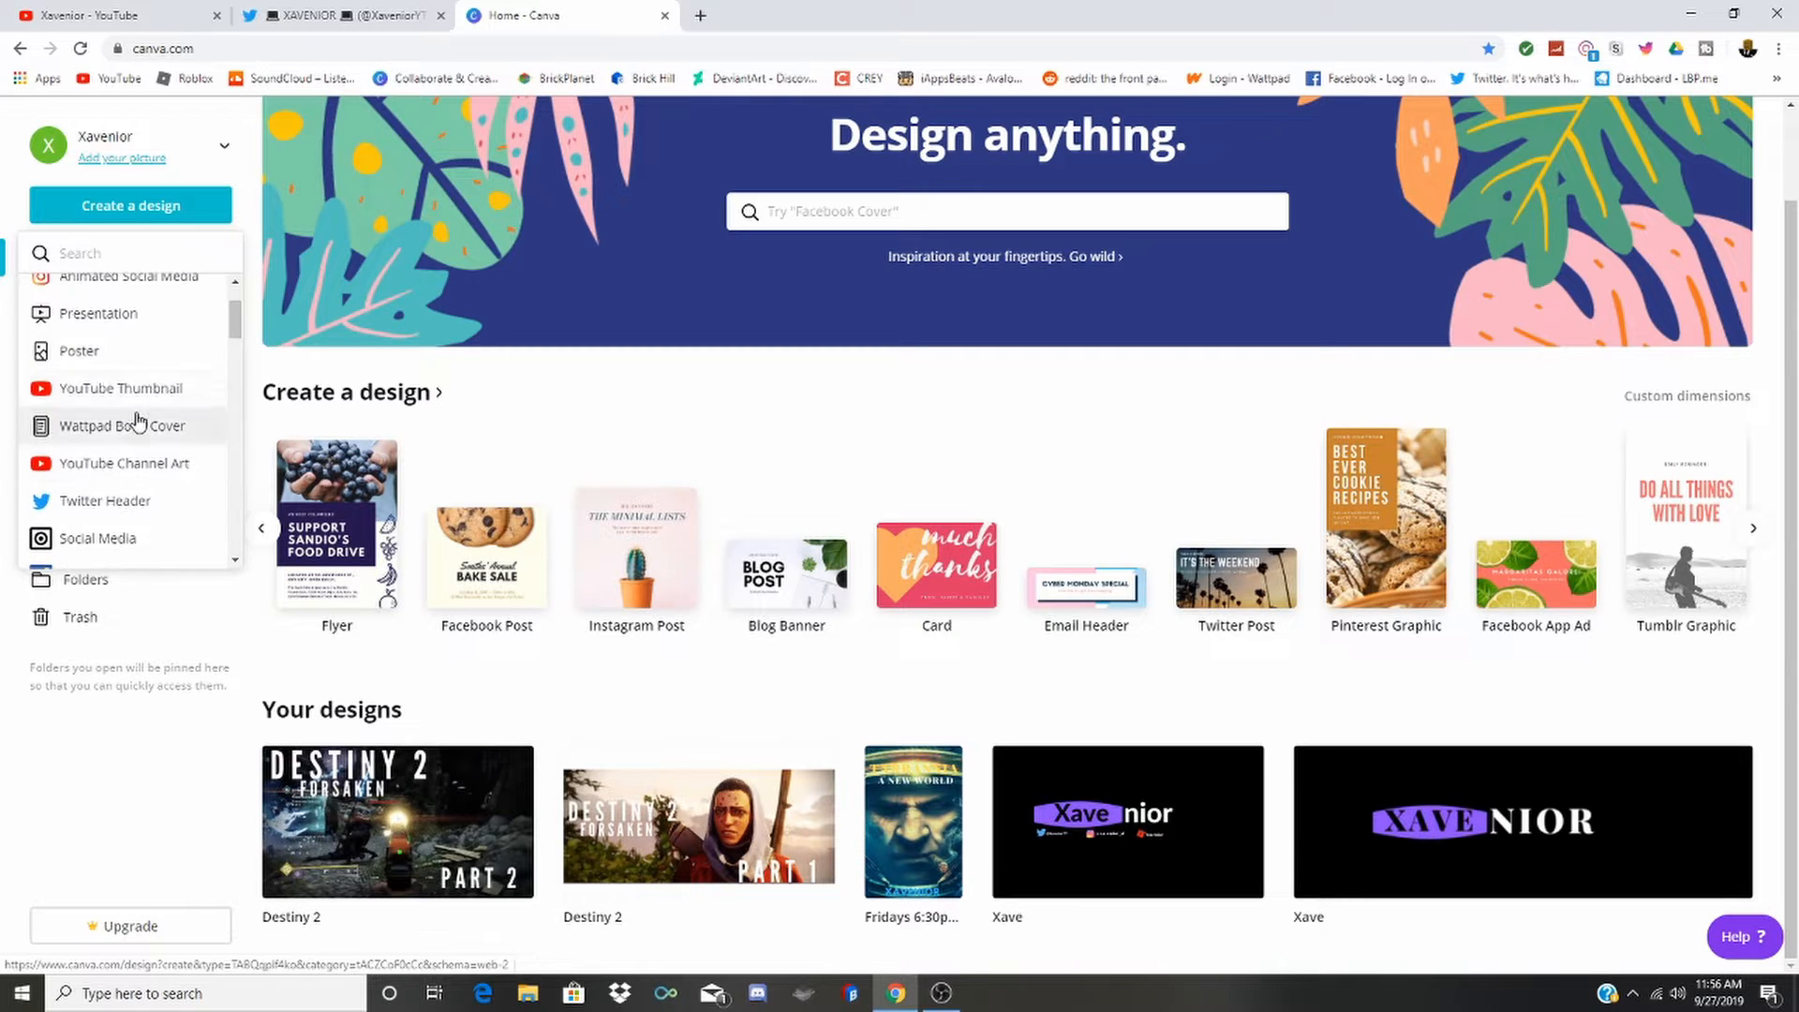
{"action": "scroll", "coordinate": [140, 401], "scroll_direction": "down", "scroll_amount": 2}
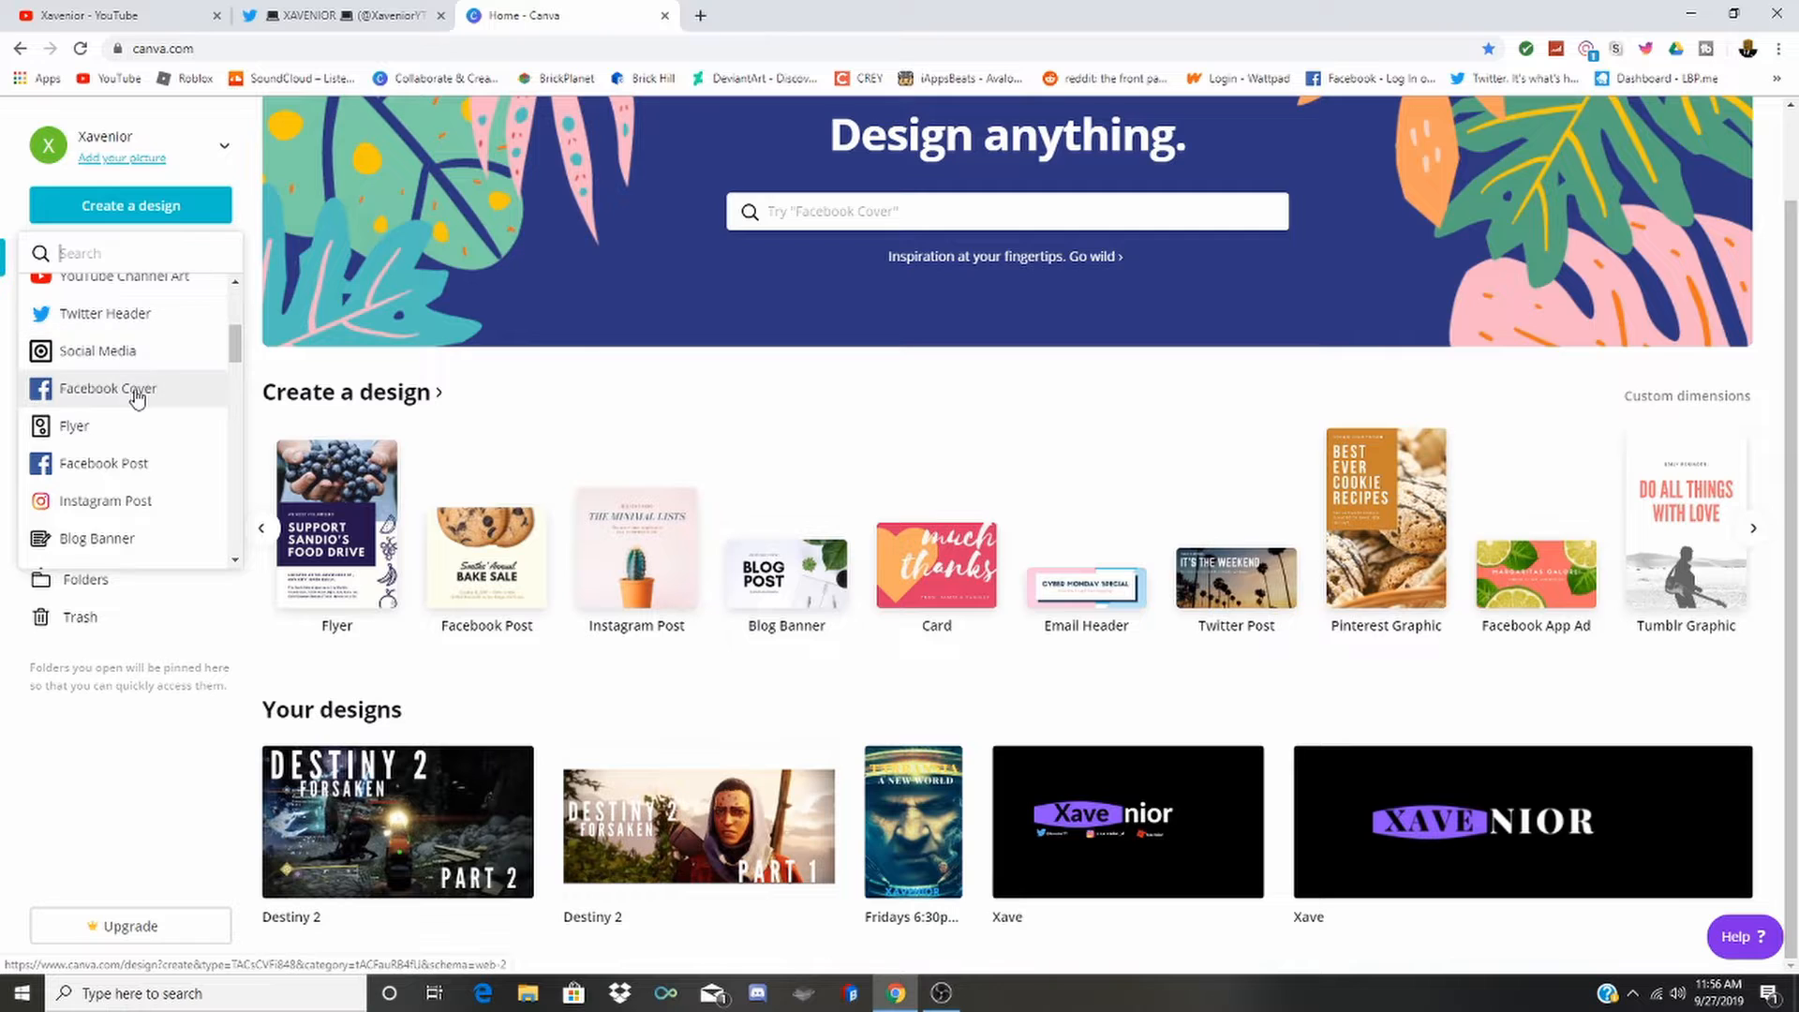
{"action": "scroll", "coordinate": [100, 431], "scroll_direction": "down", "scroll_amount": 1}
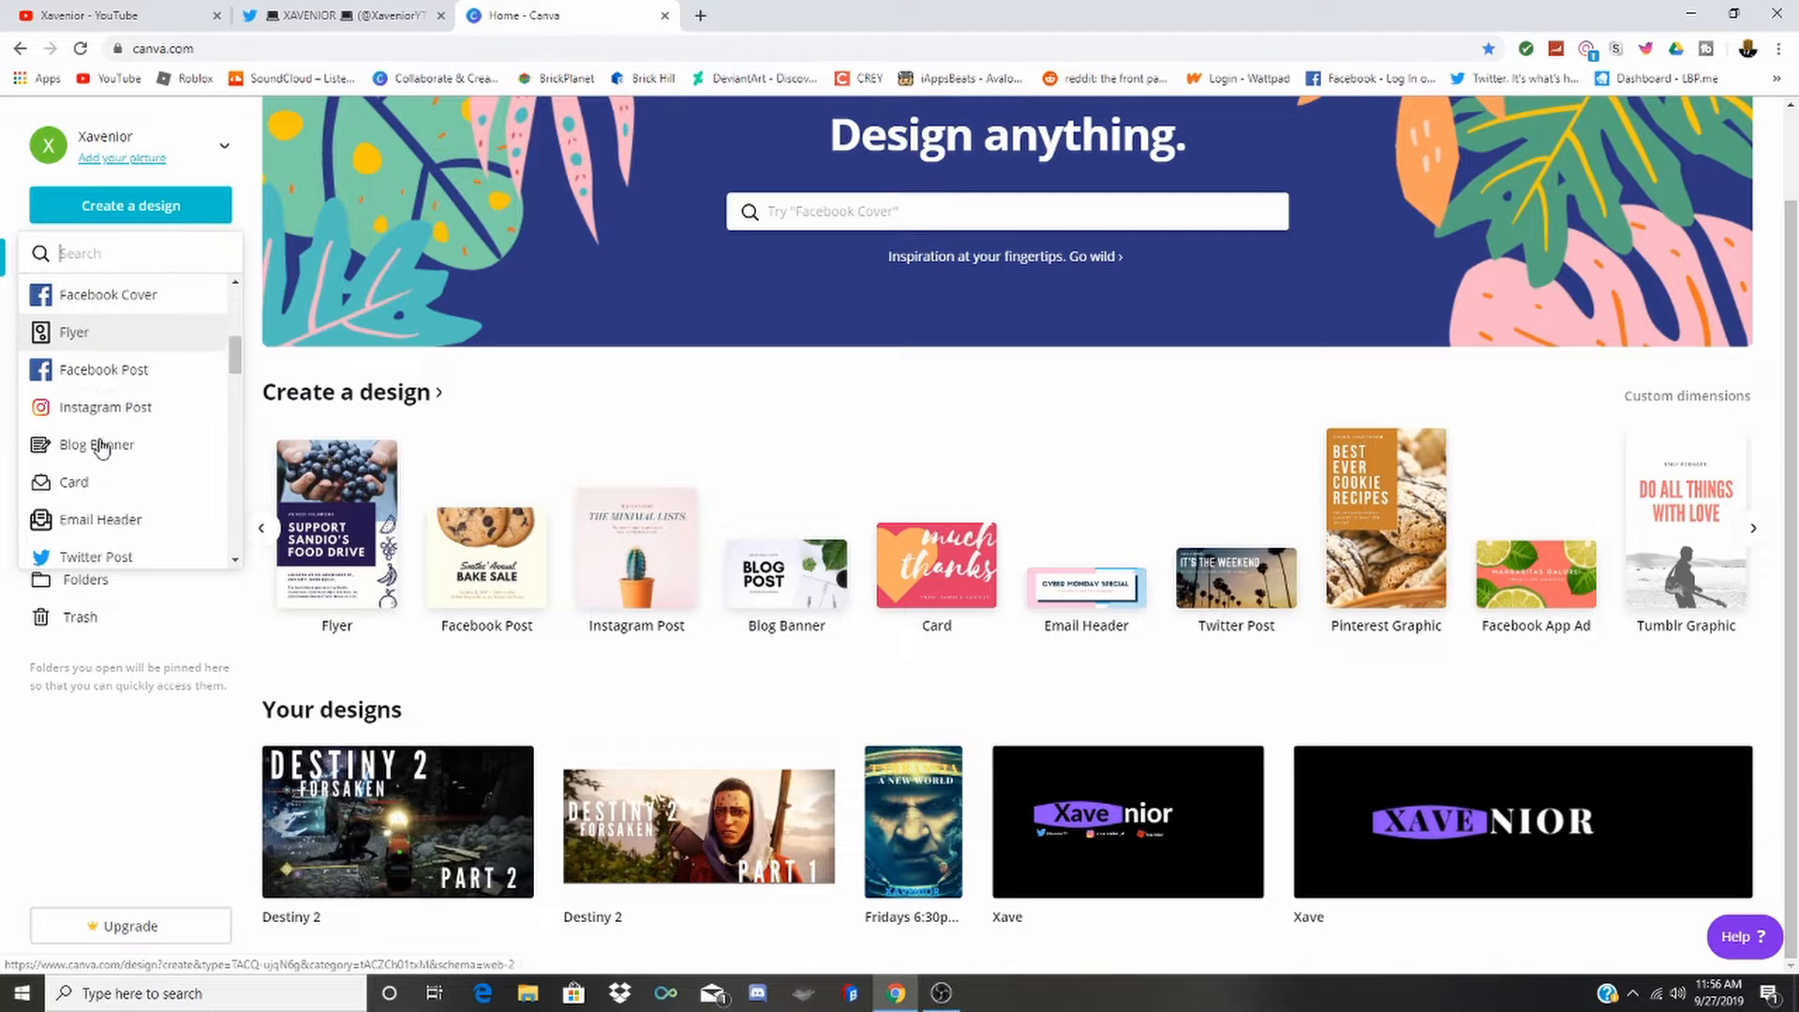
{"action": "scroll", "coordinate": [117, 436], "scroll_direction": "down", "scroll_amount": 3}
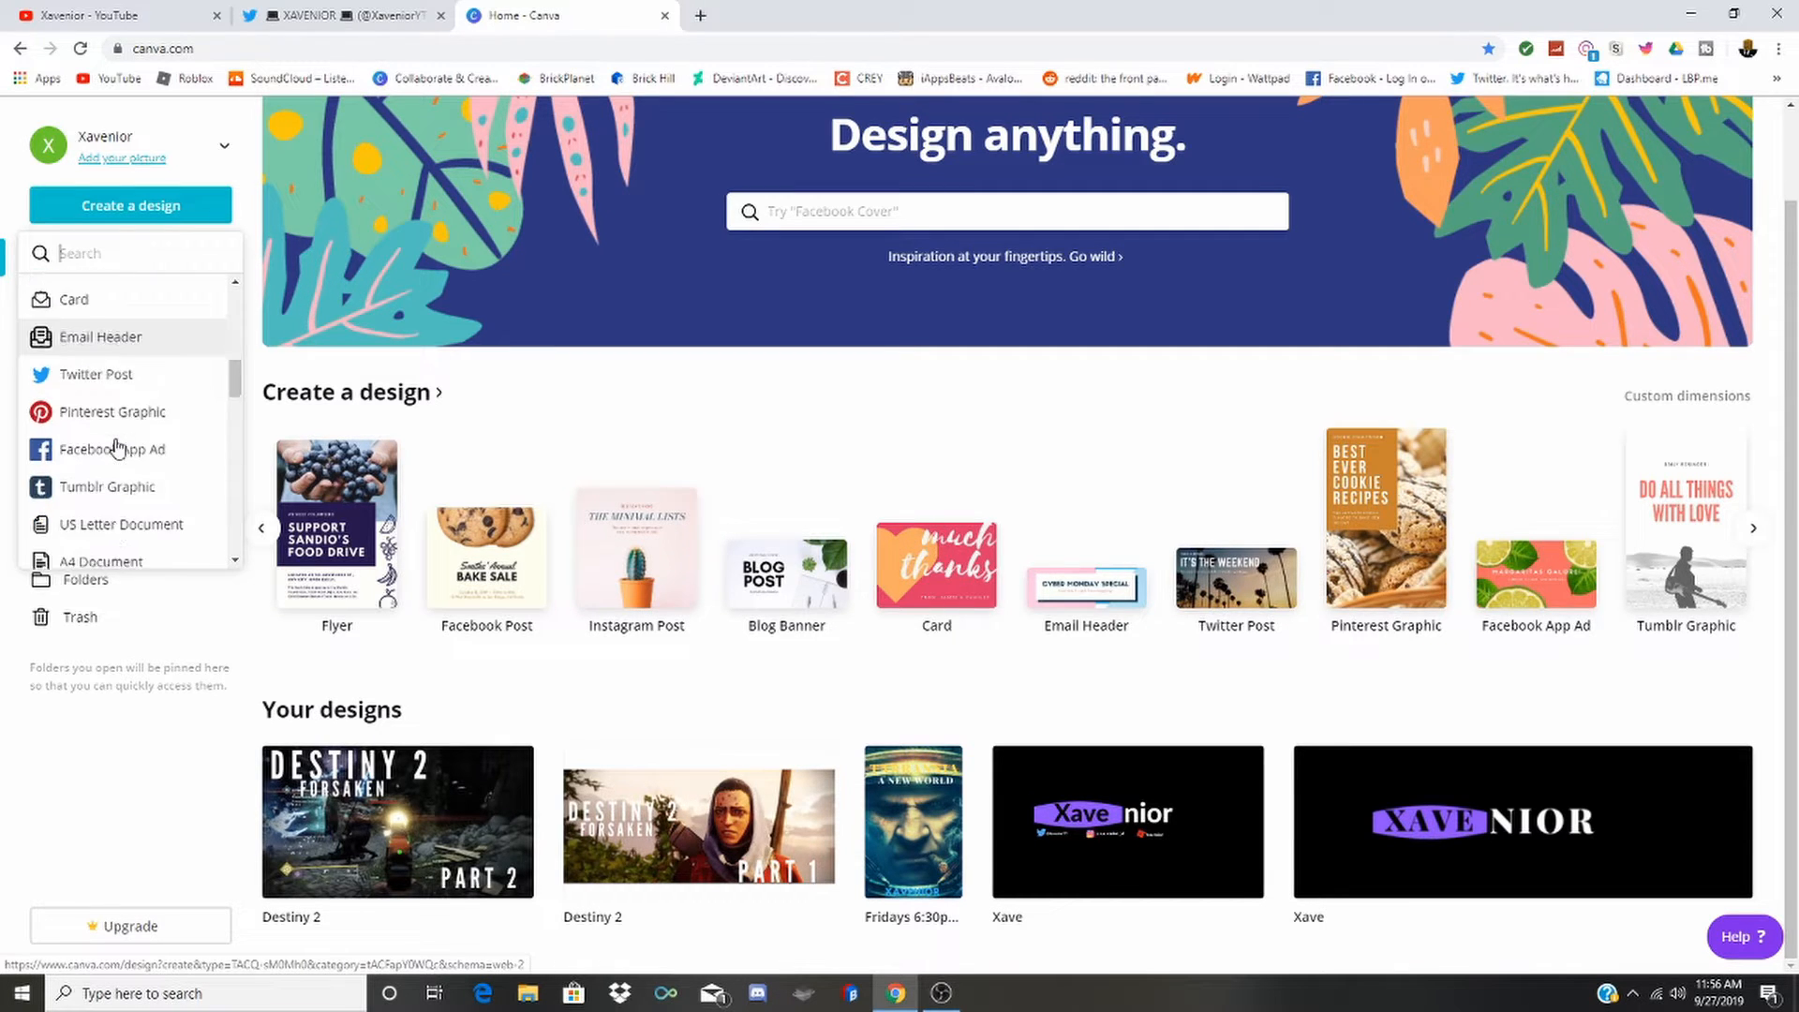
{"action": "scroll", "coordinate": [117, 448], "scroll_direction": "down", "scroll_amount": 6}
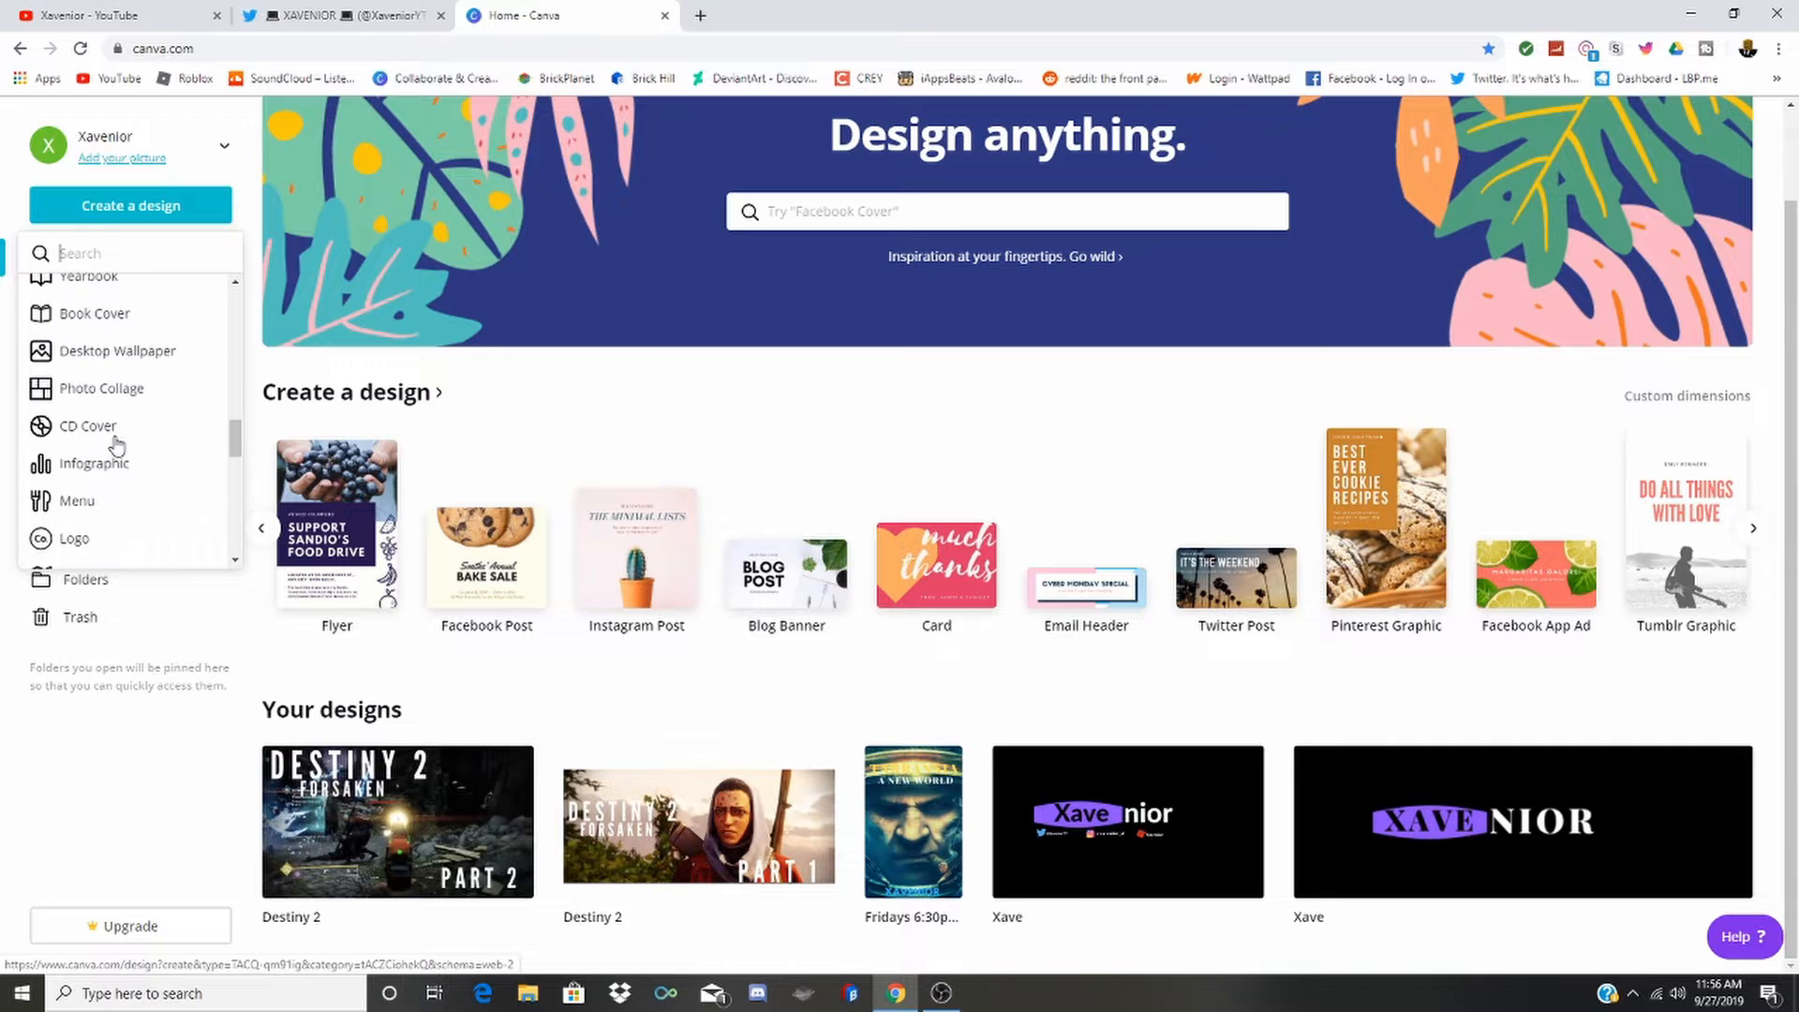
{"action": "scroll", "coordinate": [117, 441], "scroll_direction": "down", "scroll_amount": 8}
{"action": "scroll", "coordinate": [117, 436], "scroll_direction": "up", "scroll_amount": 4}
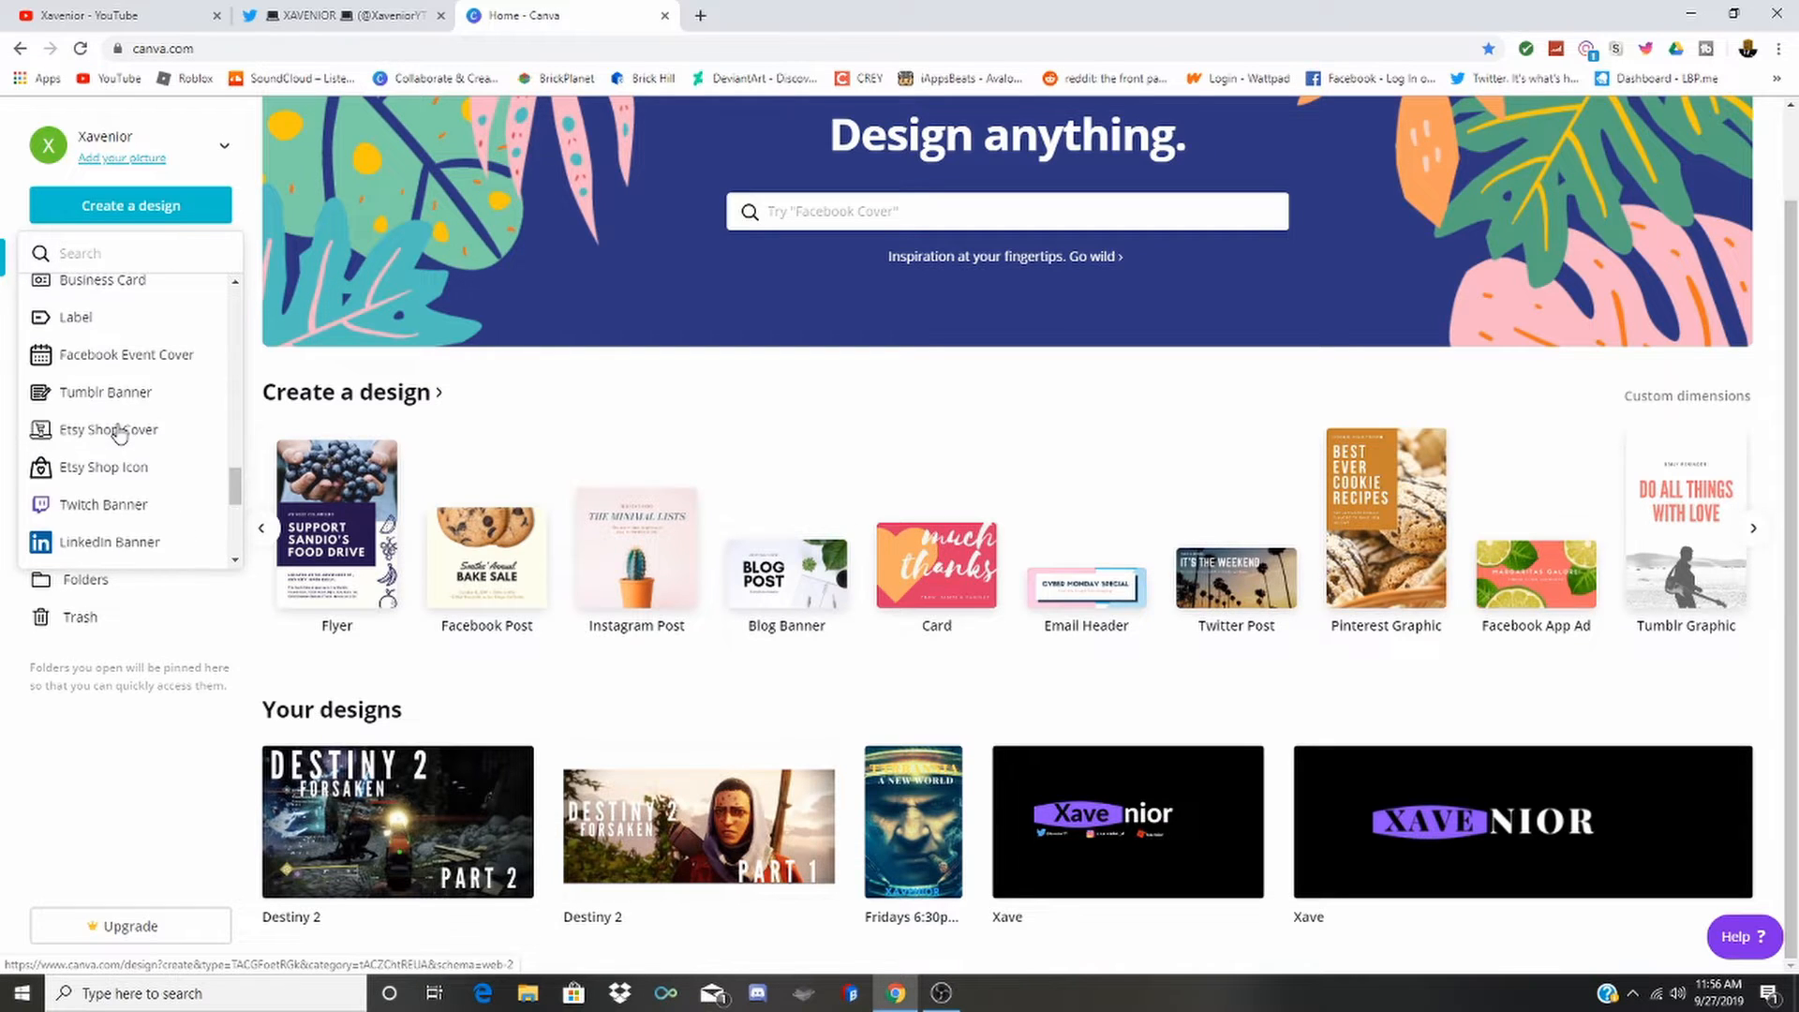
{"action": "scroll", "coordinate": [119, 433], "scroll_direction": "down", "scroll_amount": 2}
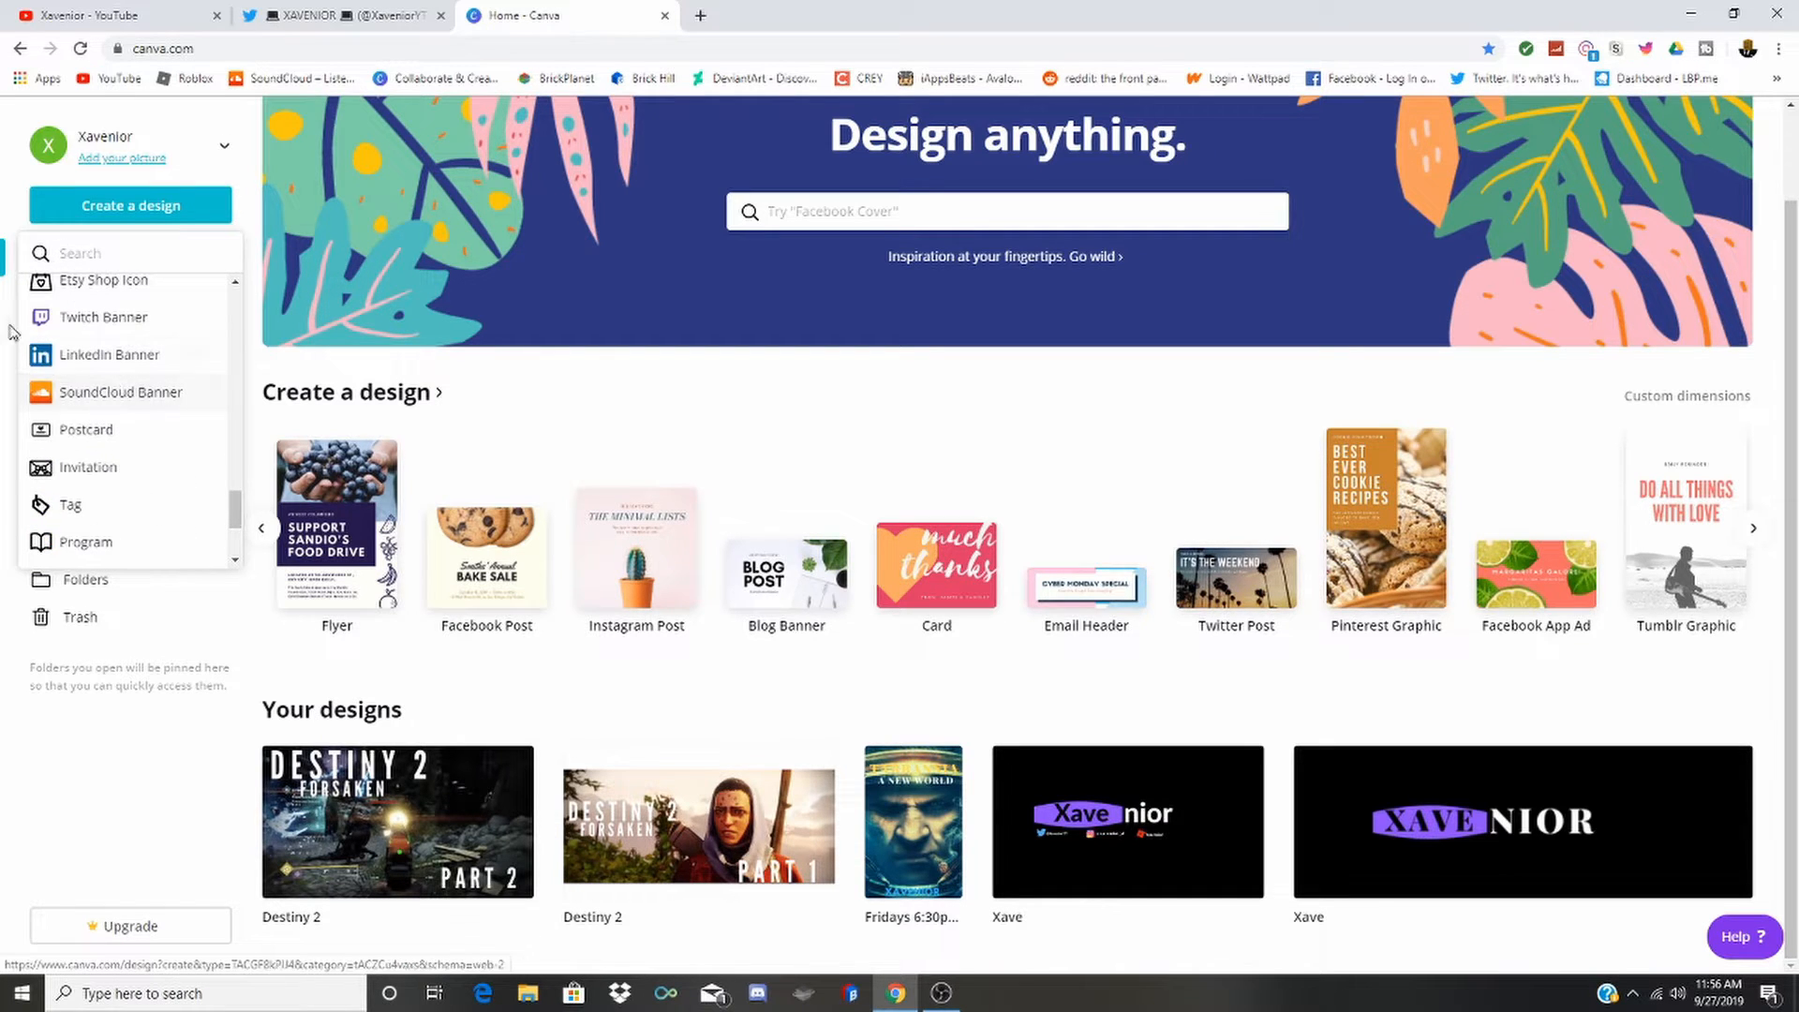
{"action": "scroll", "coordinate": [94, 502], "scroll_direction": "down", "scroll_amount": 3}
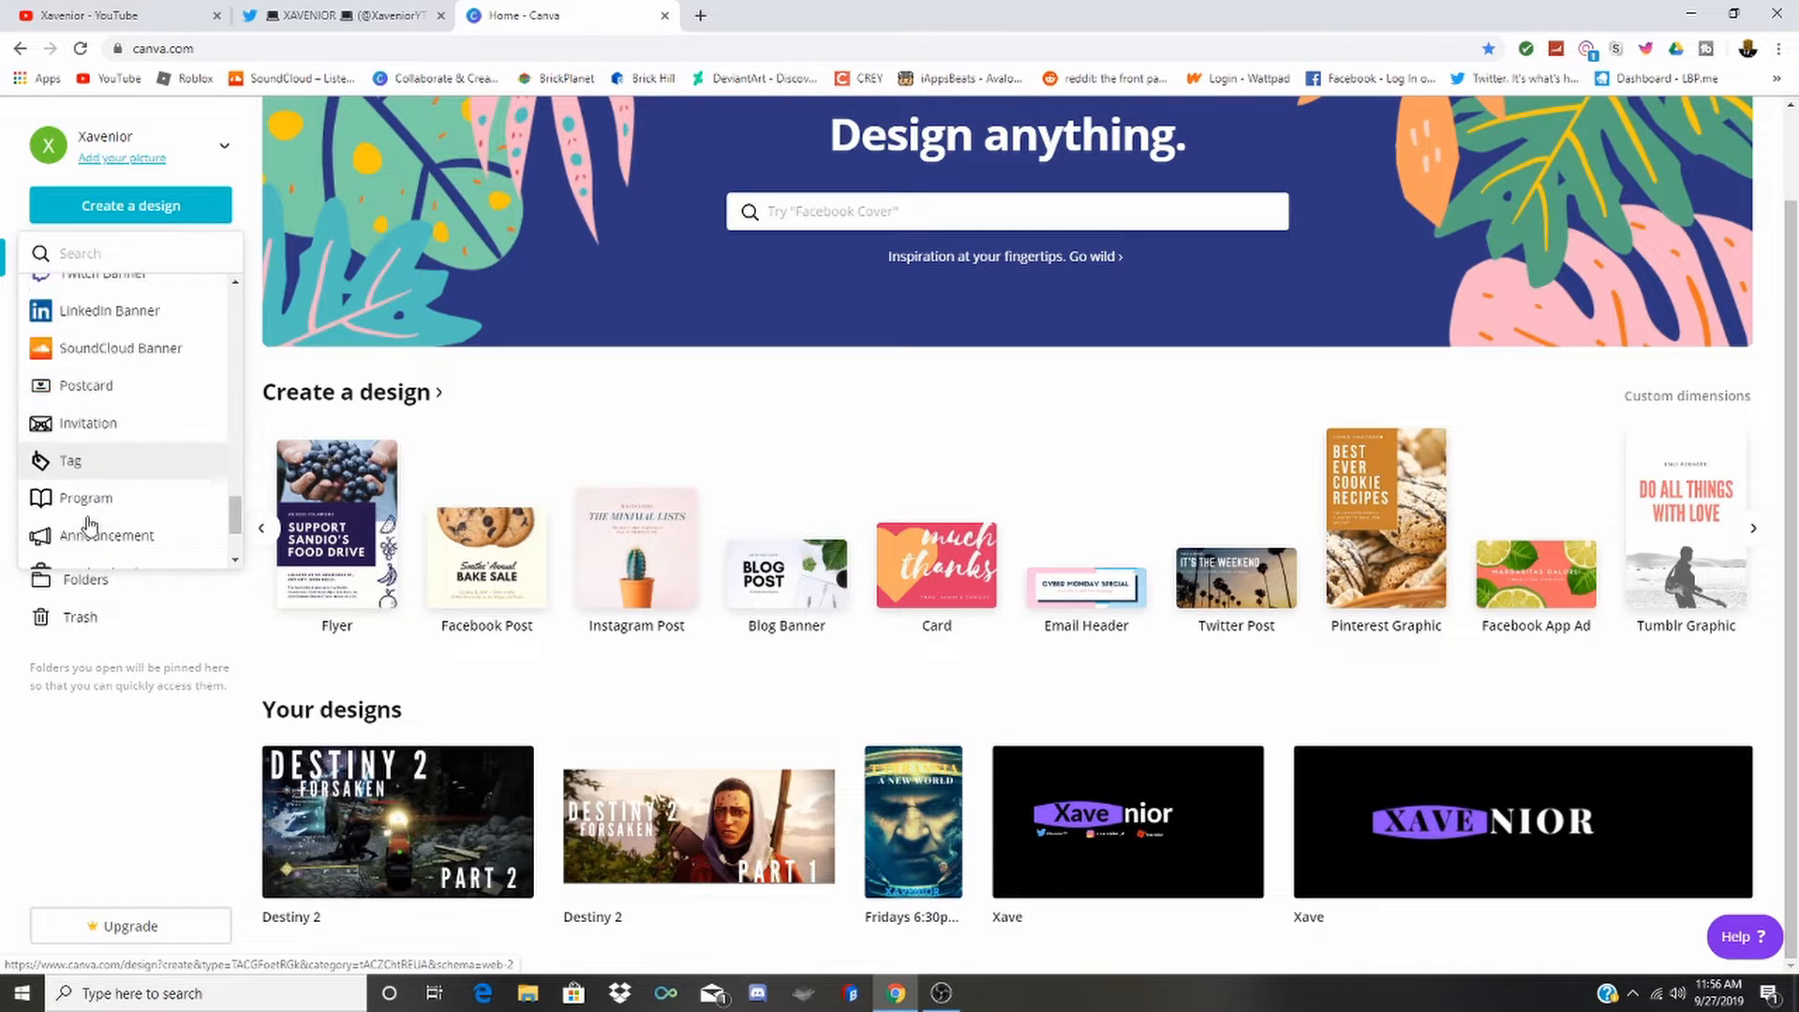
{"action": "left_click", "coordinate": [692, 424]}
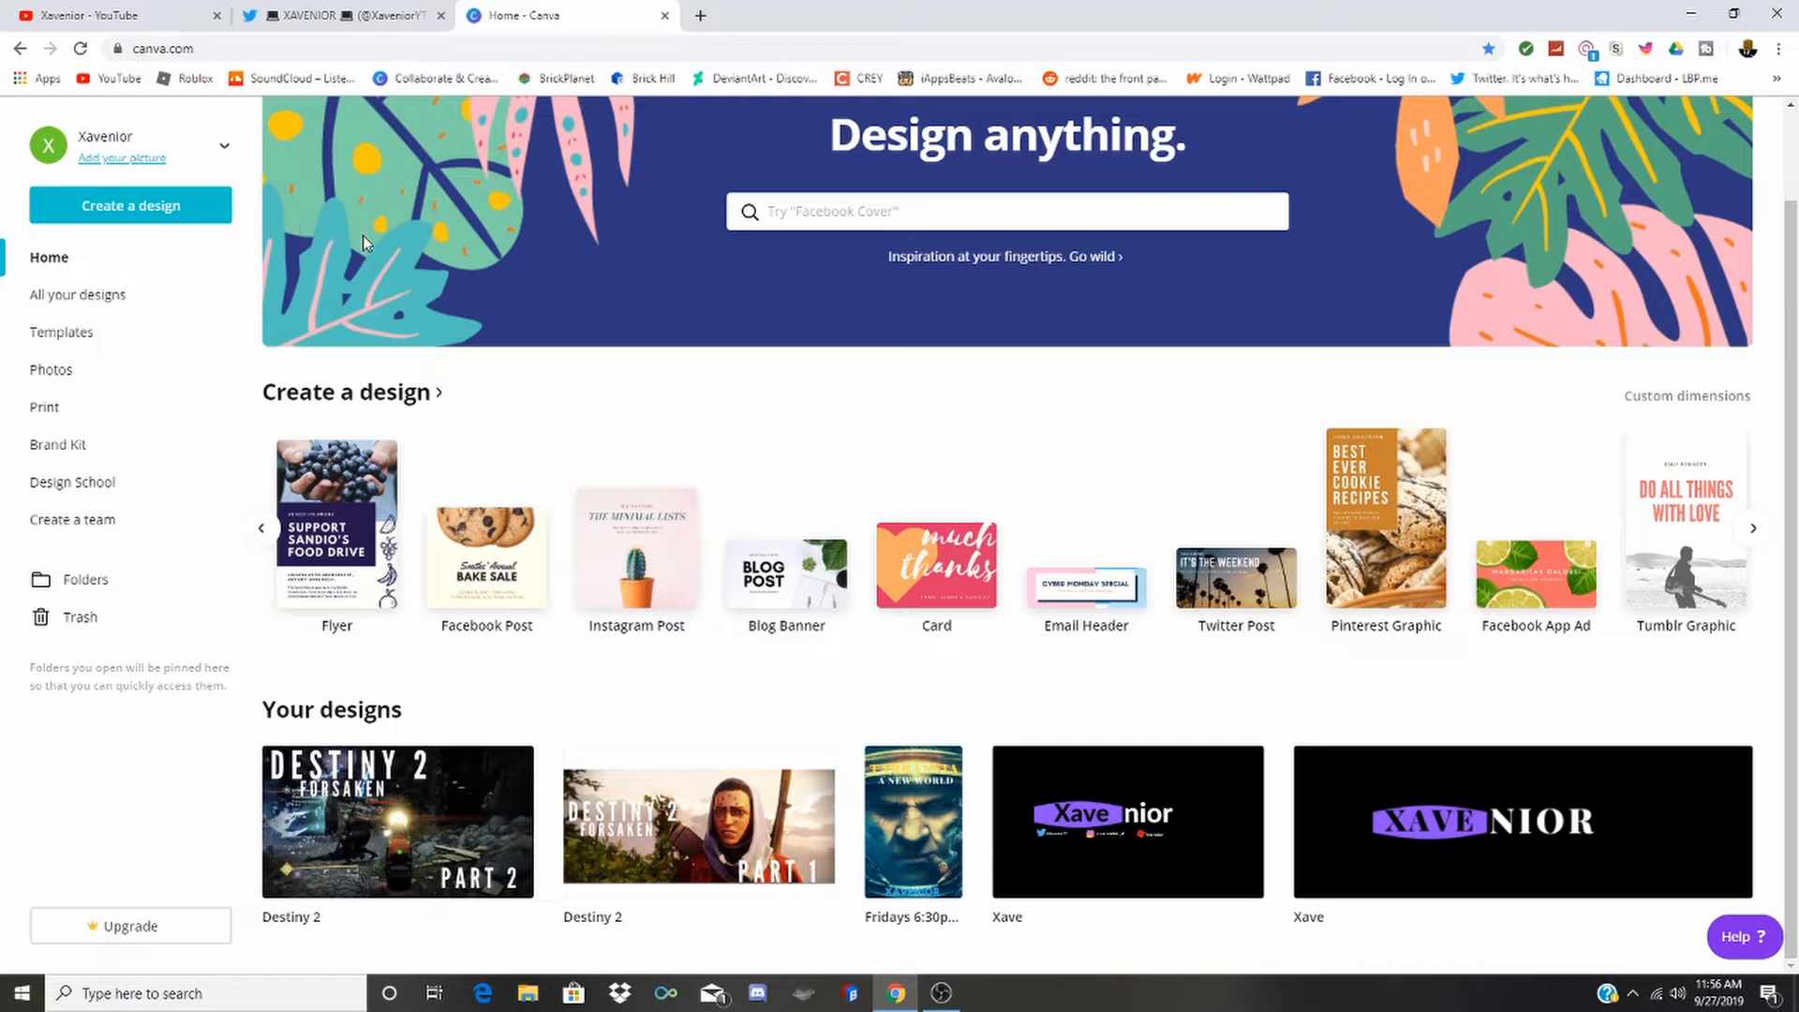
Examine the banners on the Twitter profile and the YouTube channel as examples of finished designs.
{"action": "left_click", "coordinate": [413, 15]}
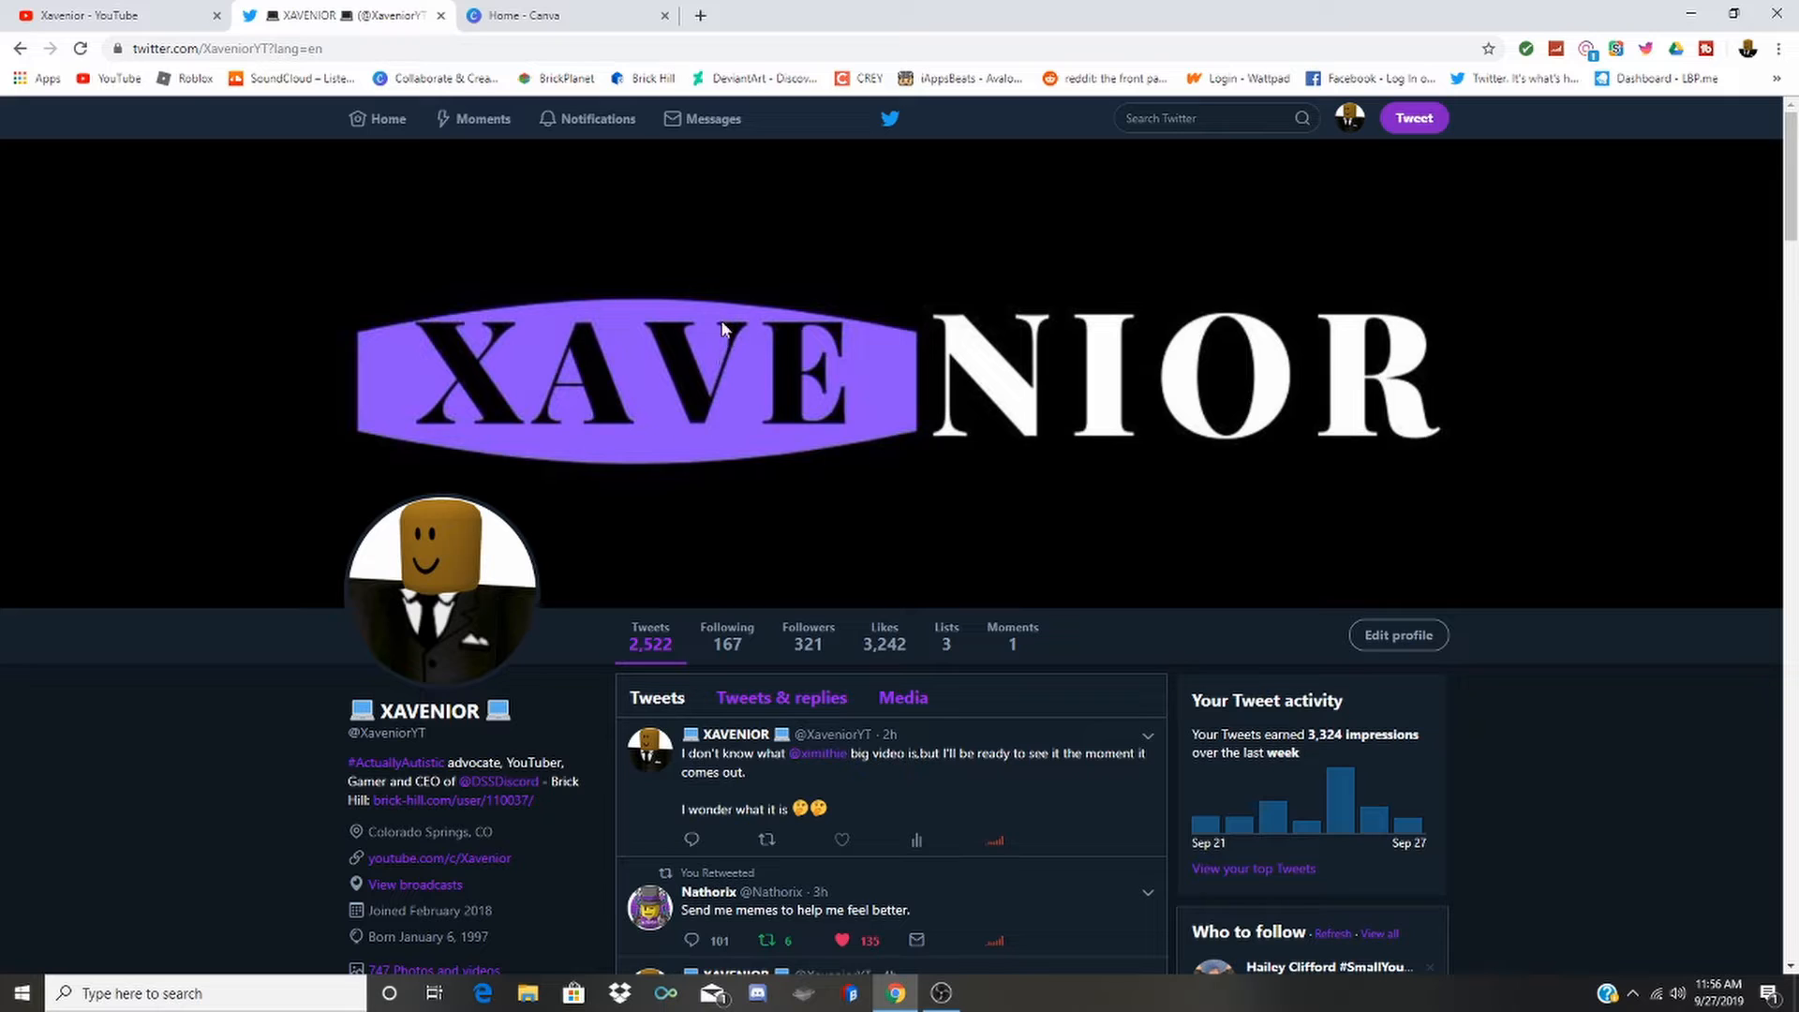
{"action": "left_click", "coordinate": [53, 13]}
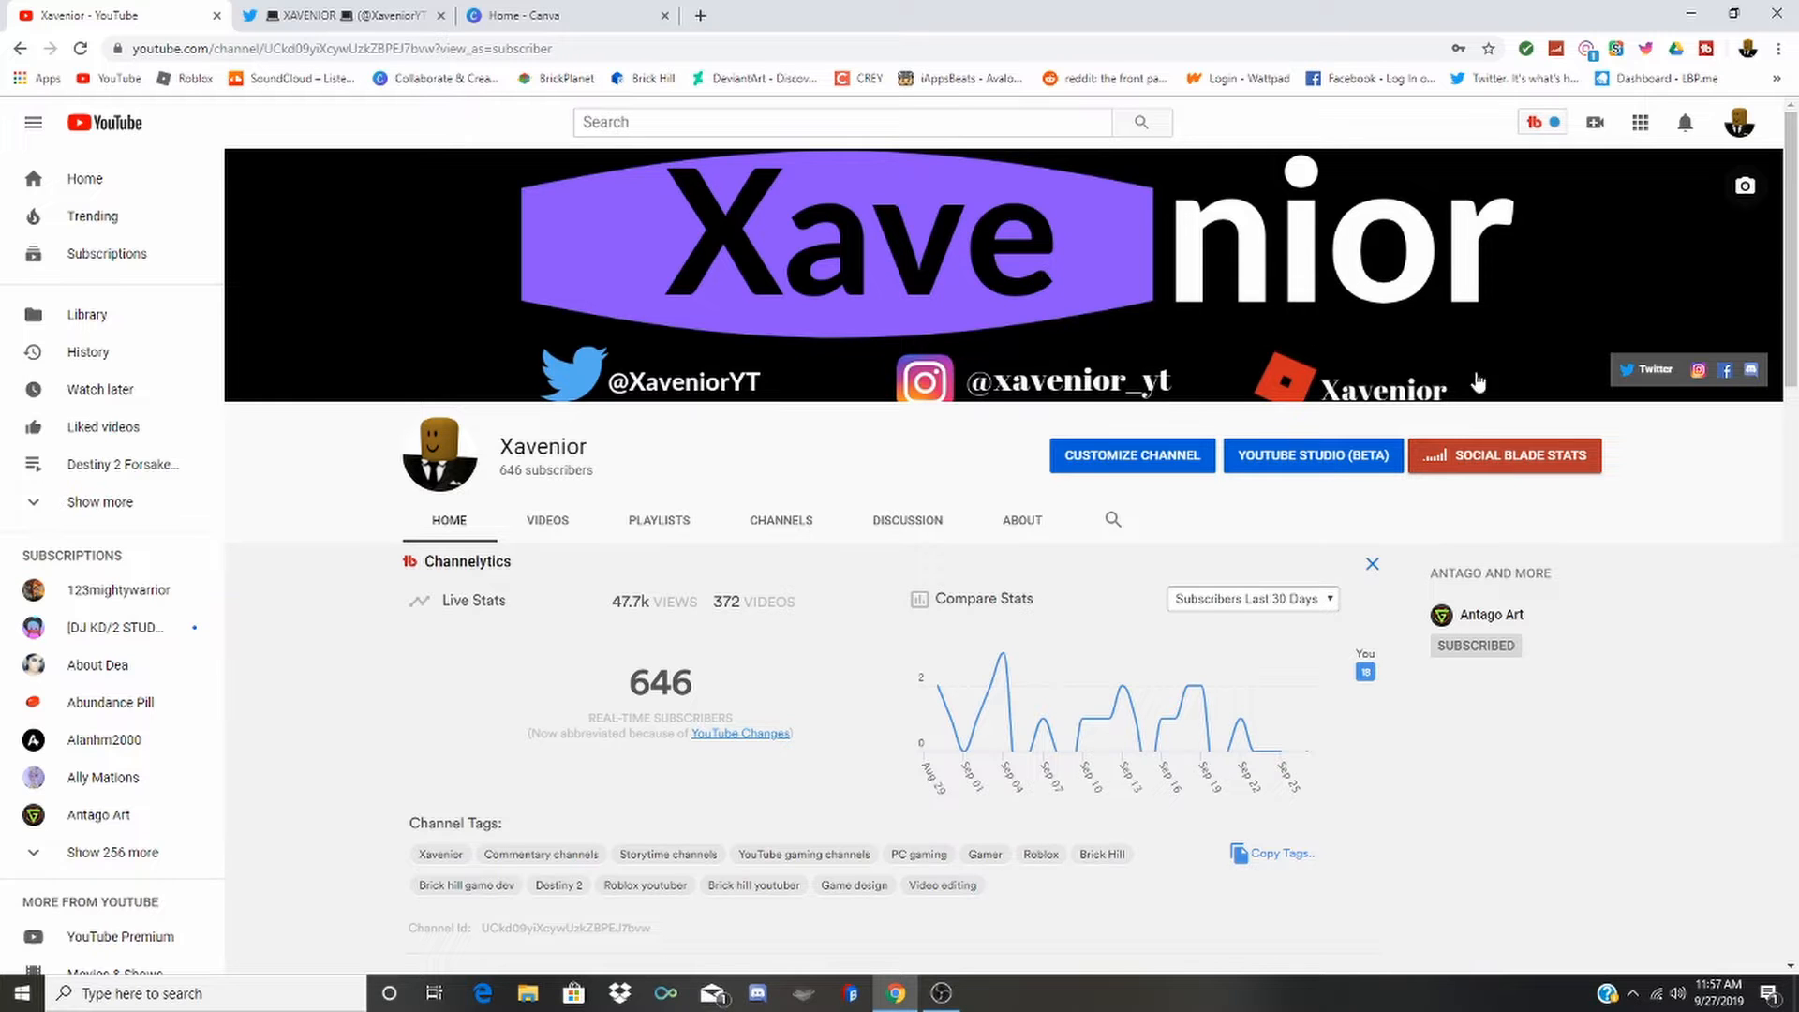
{"action": "left_click", "coordinate": [286, 14]}
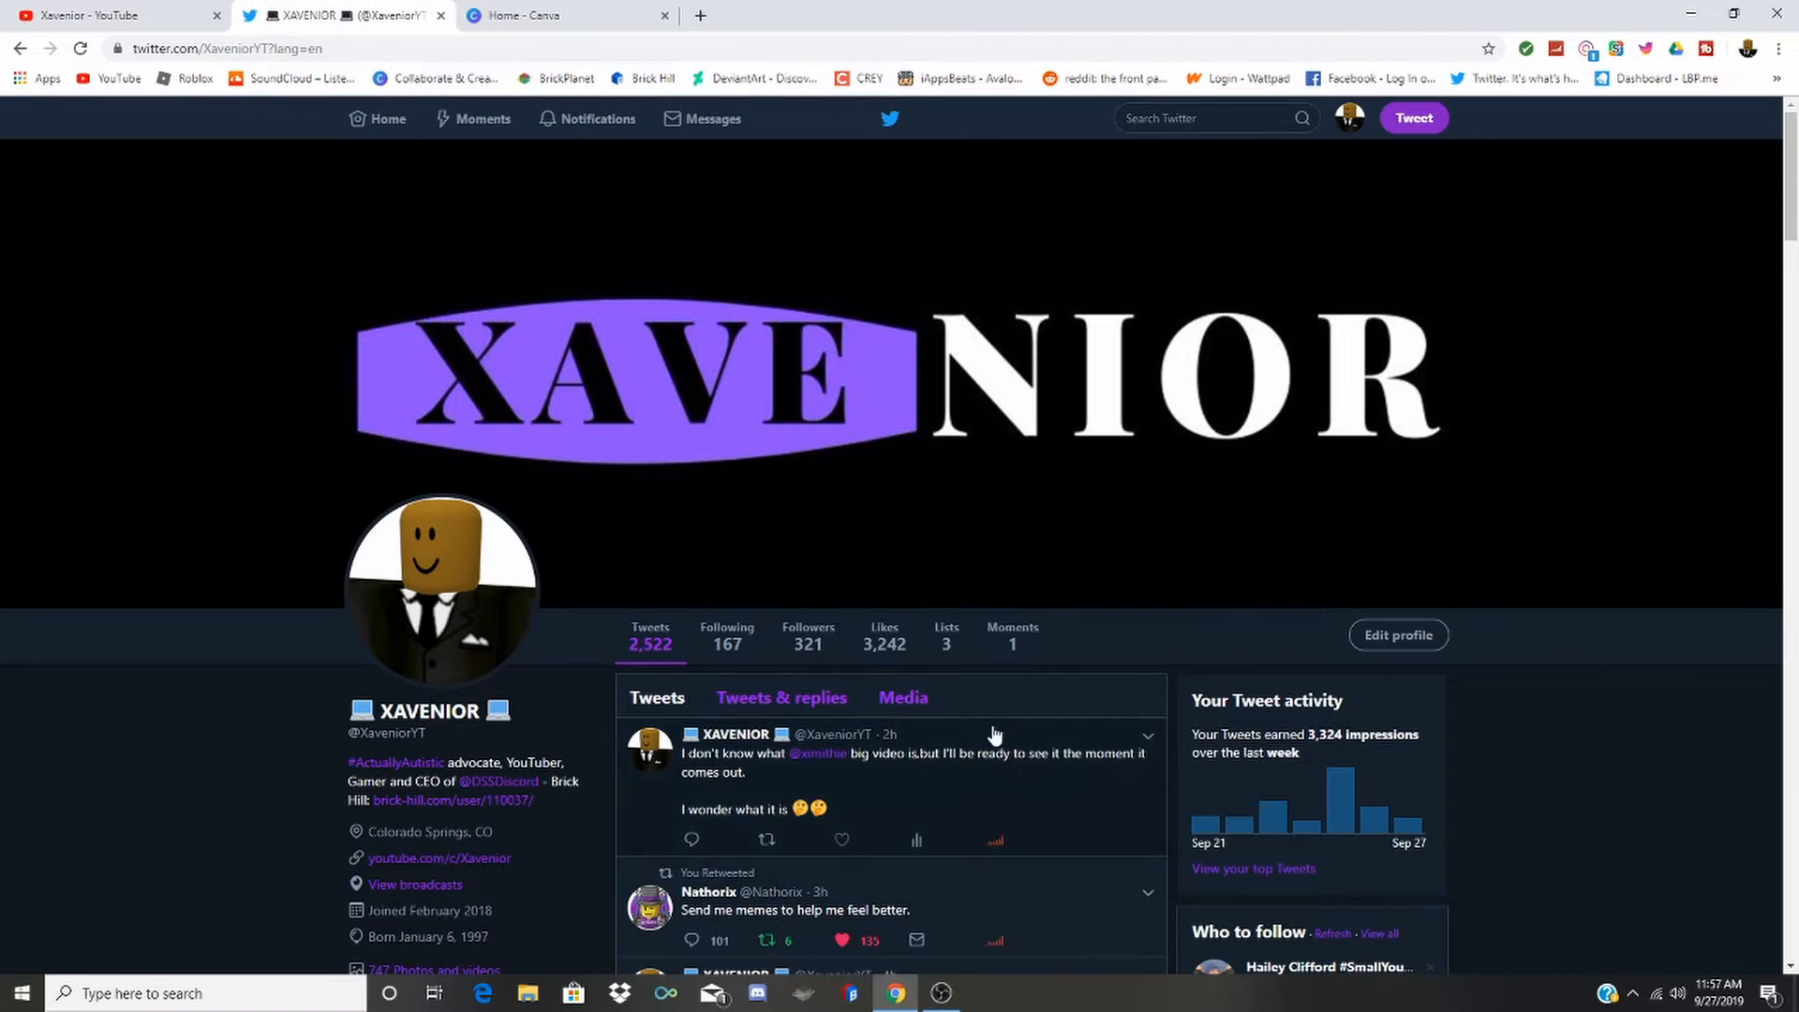
{"action": "scroll", "coordinate": [996, 736], "scroll_direction": "down", "scroll_amount": 5}
{"action": "scroll", "coordinate": [844, 656], "scroll_direction": "up", "scroll_amount": 5}
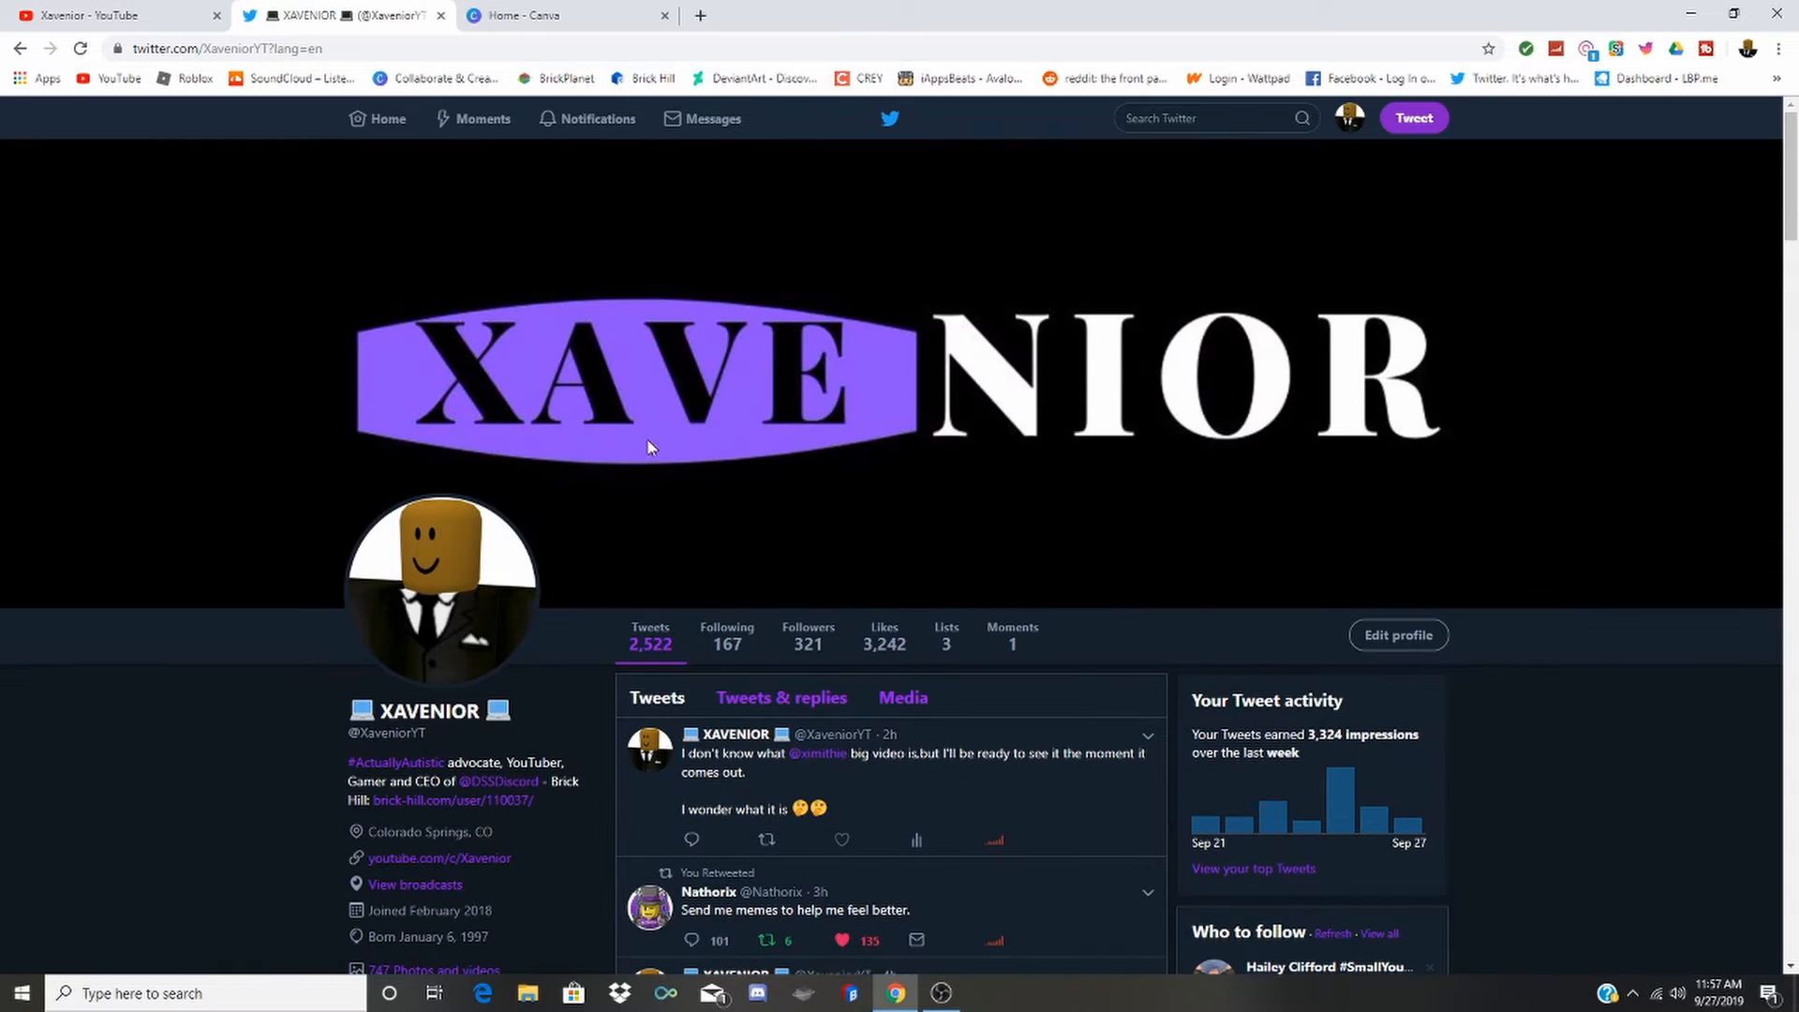
{"action": "left_click", "coordinate": [525, 16]}
{"action": "left_click", "coordinate": [389, 23]}
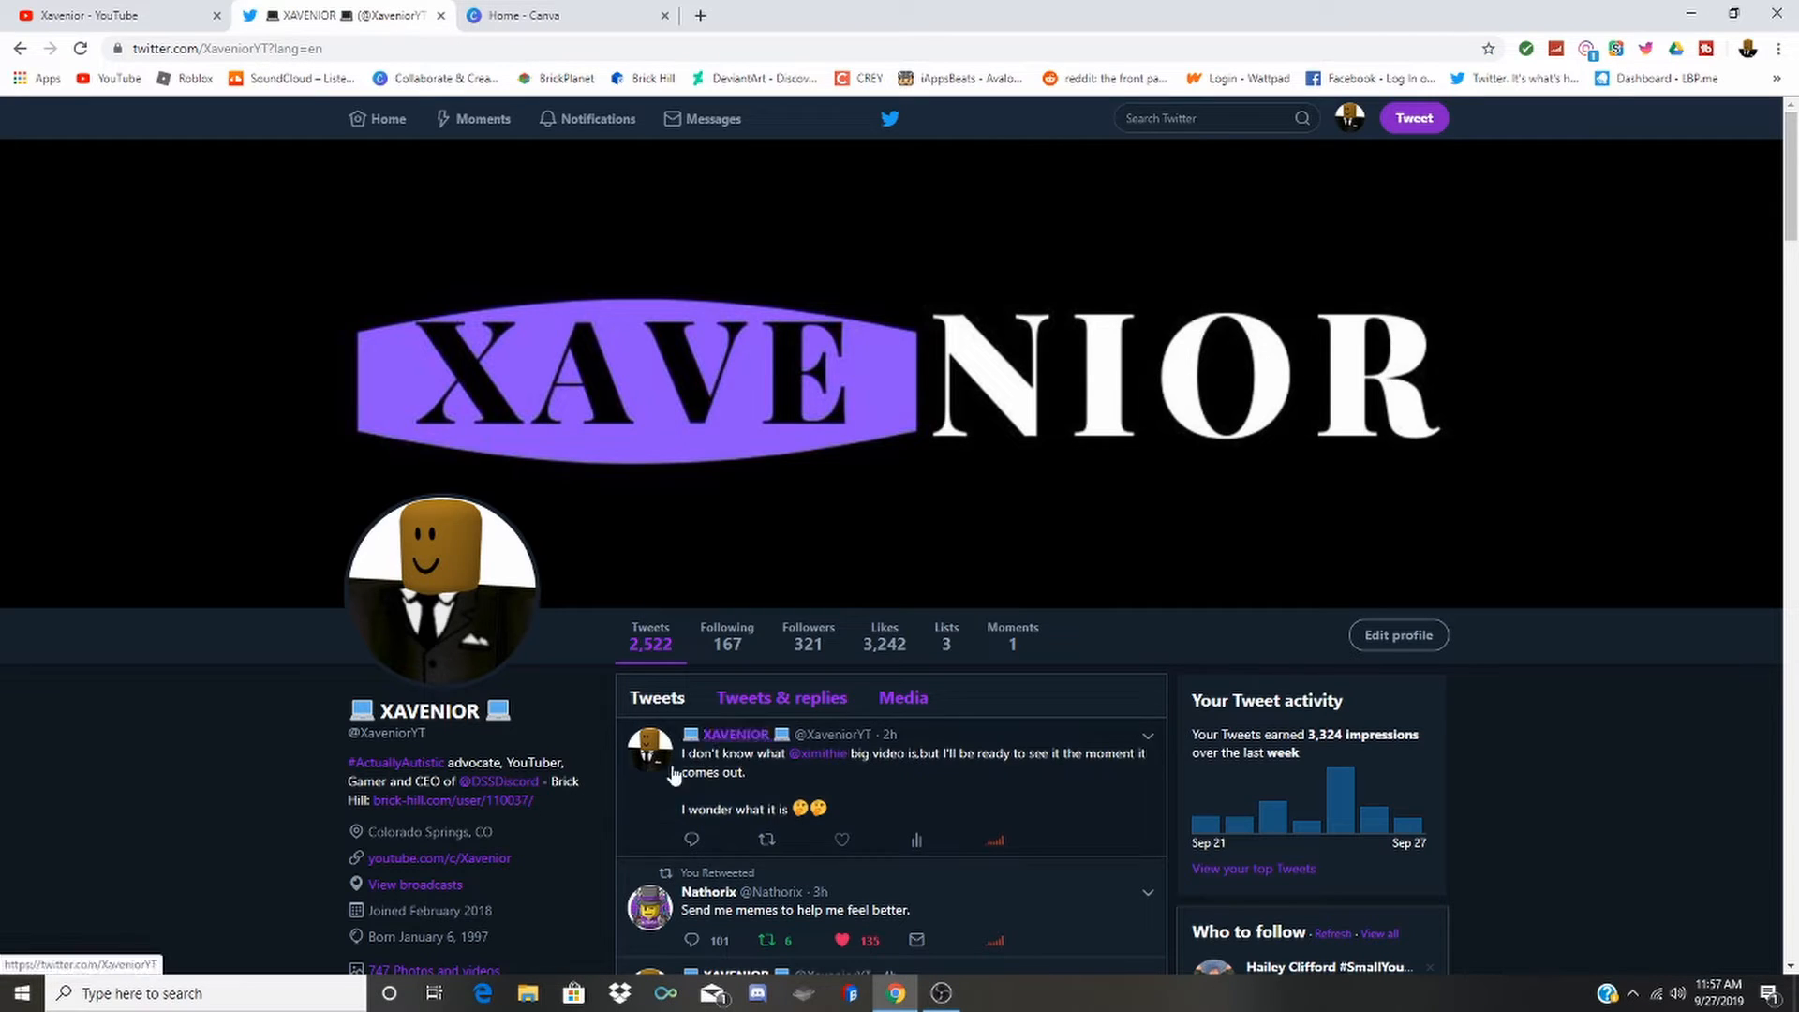
Create a blank YouTube Thumbnail design in Canva and show its uploaded images.
{"action": "left_click", "coordinate": [539, 13]}
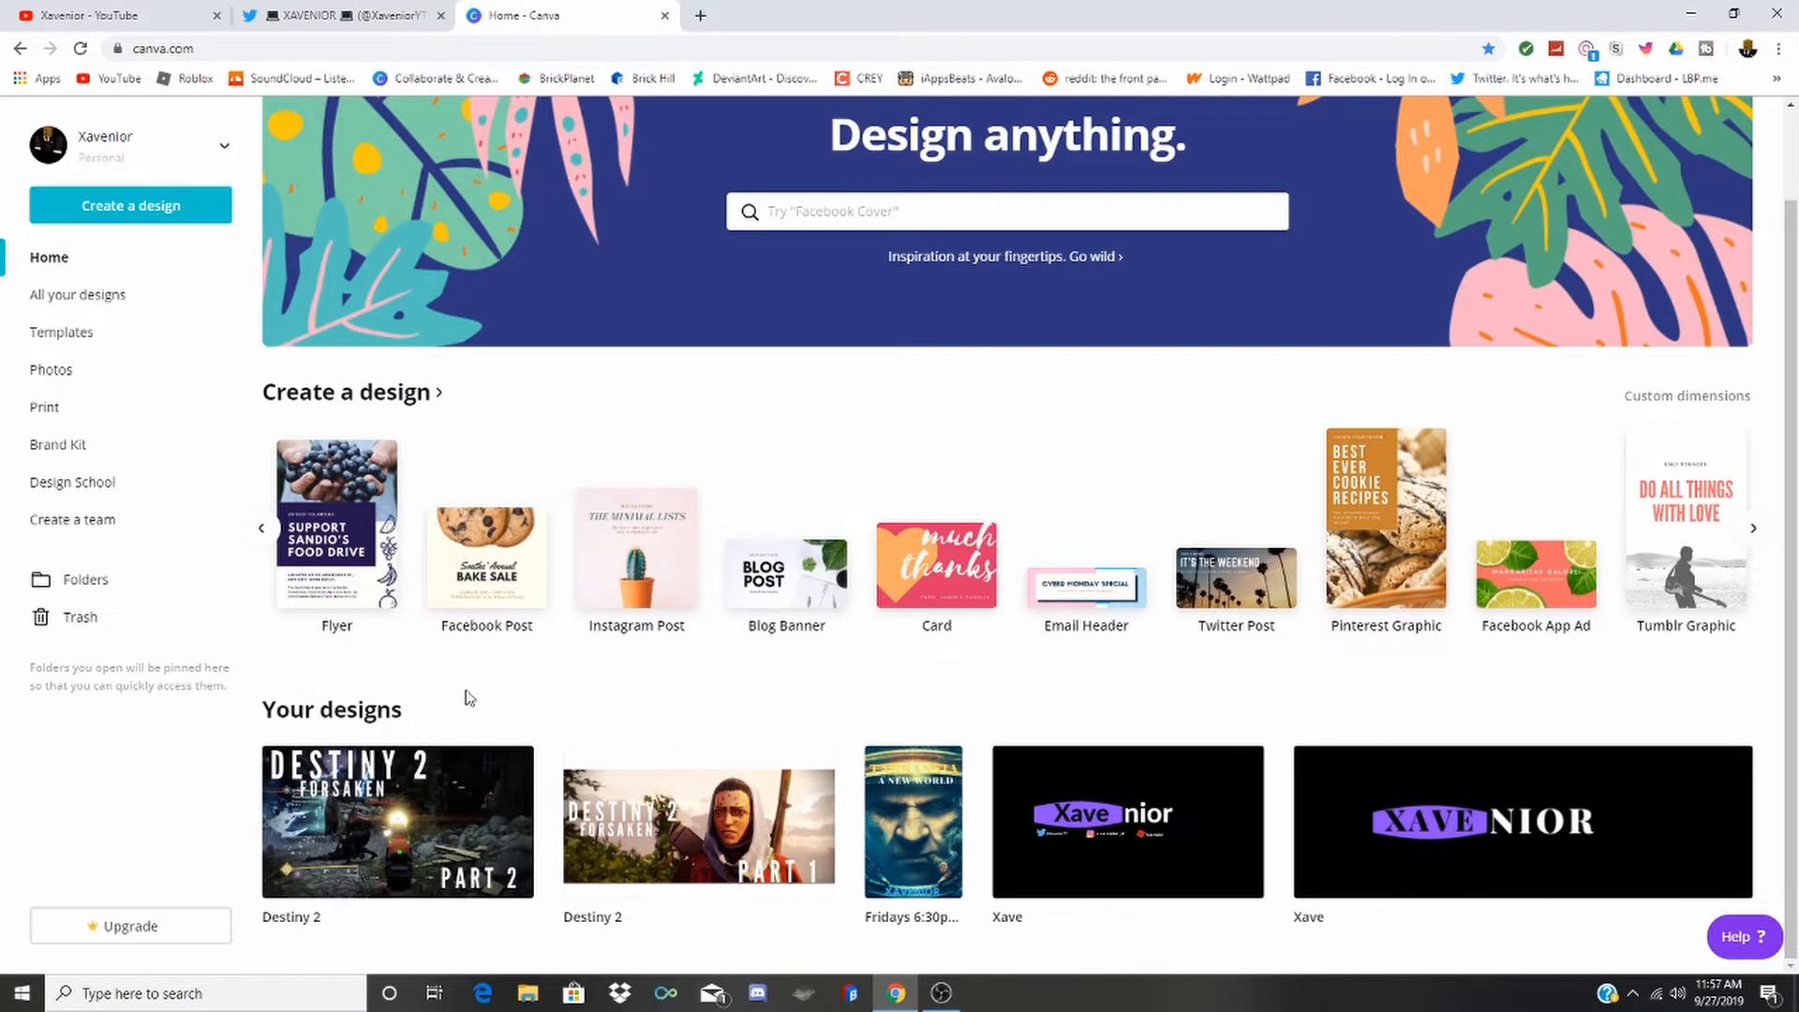
{"action": "left_click", "coordinate": [162, 218]}
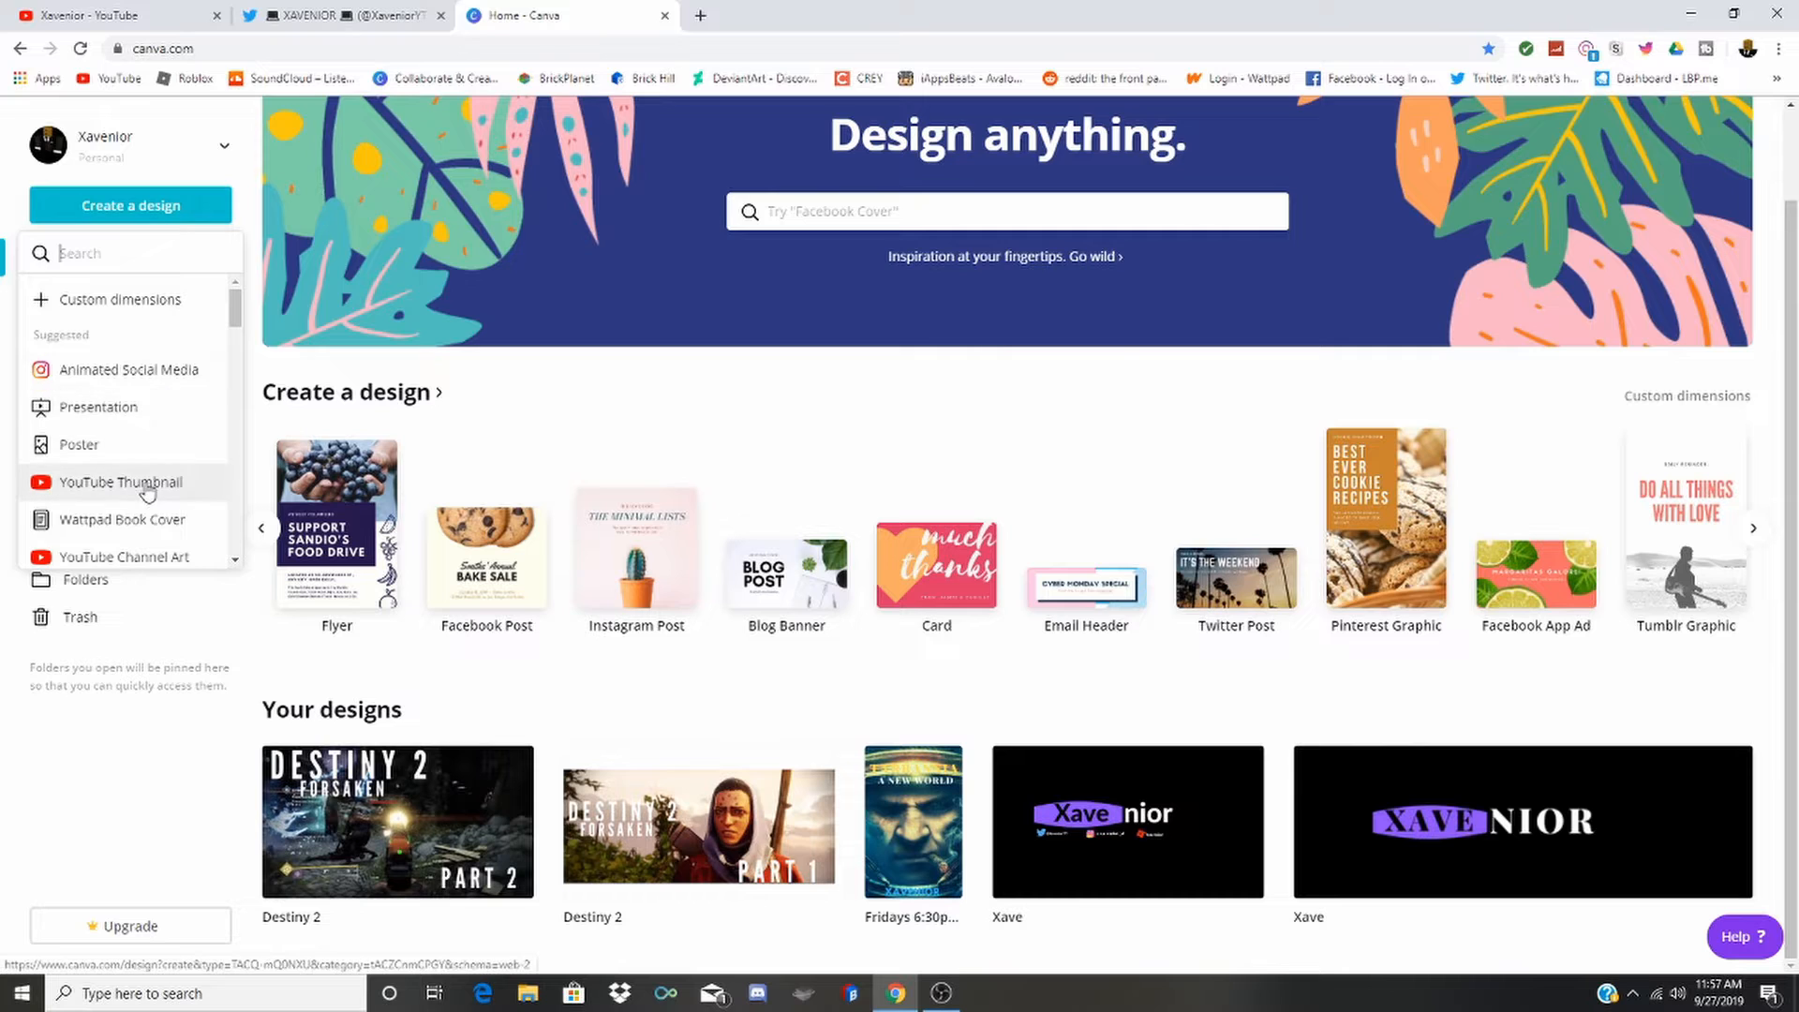
{"action": "scroll", "coordinate": [150, 483], "scroll_direction": "down", "scroll_amount": 1}
{"action": "scroll", "coordinate": [150, 485], "scroll_direction": "down", "scroll_amount": 3}
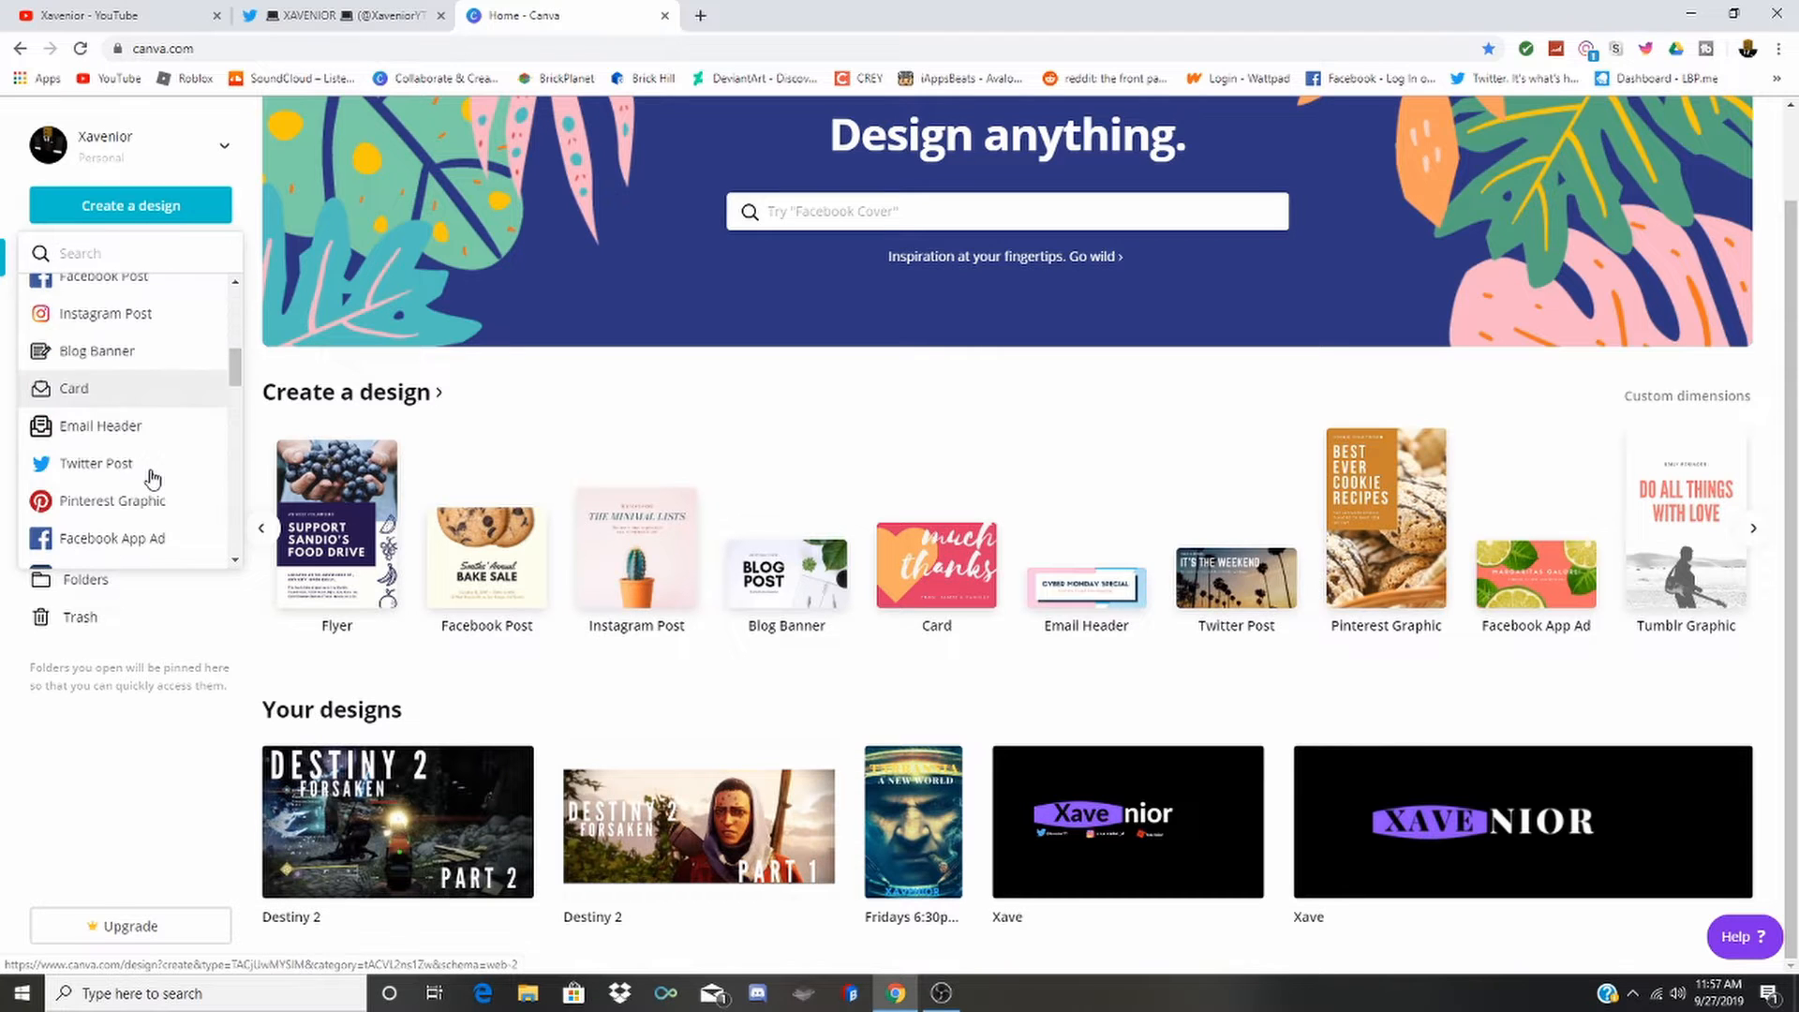
{"action": "scroll", "coordinate": [152, 477], "scroll_direction": "up", "scroll_amount": 3}
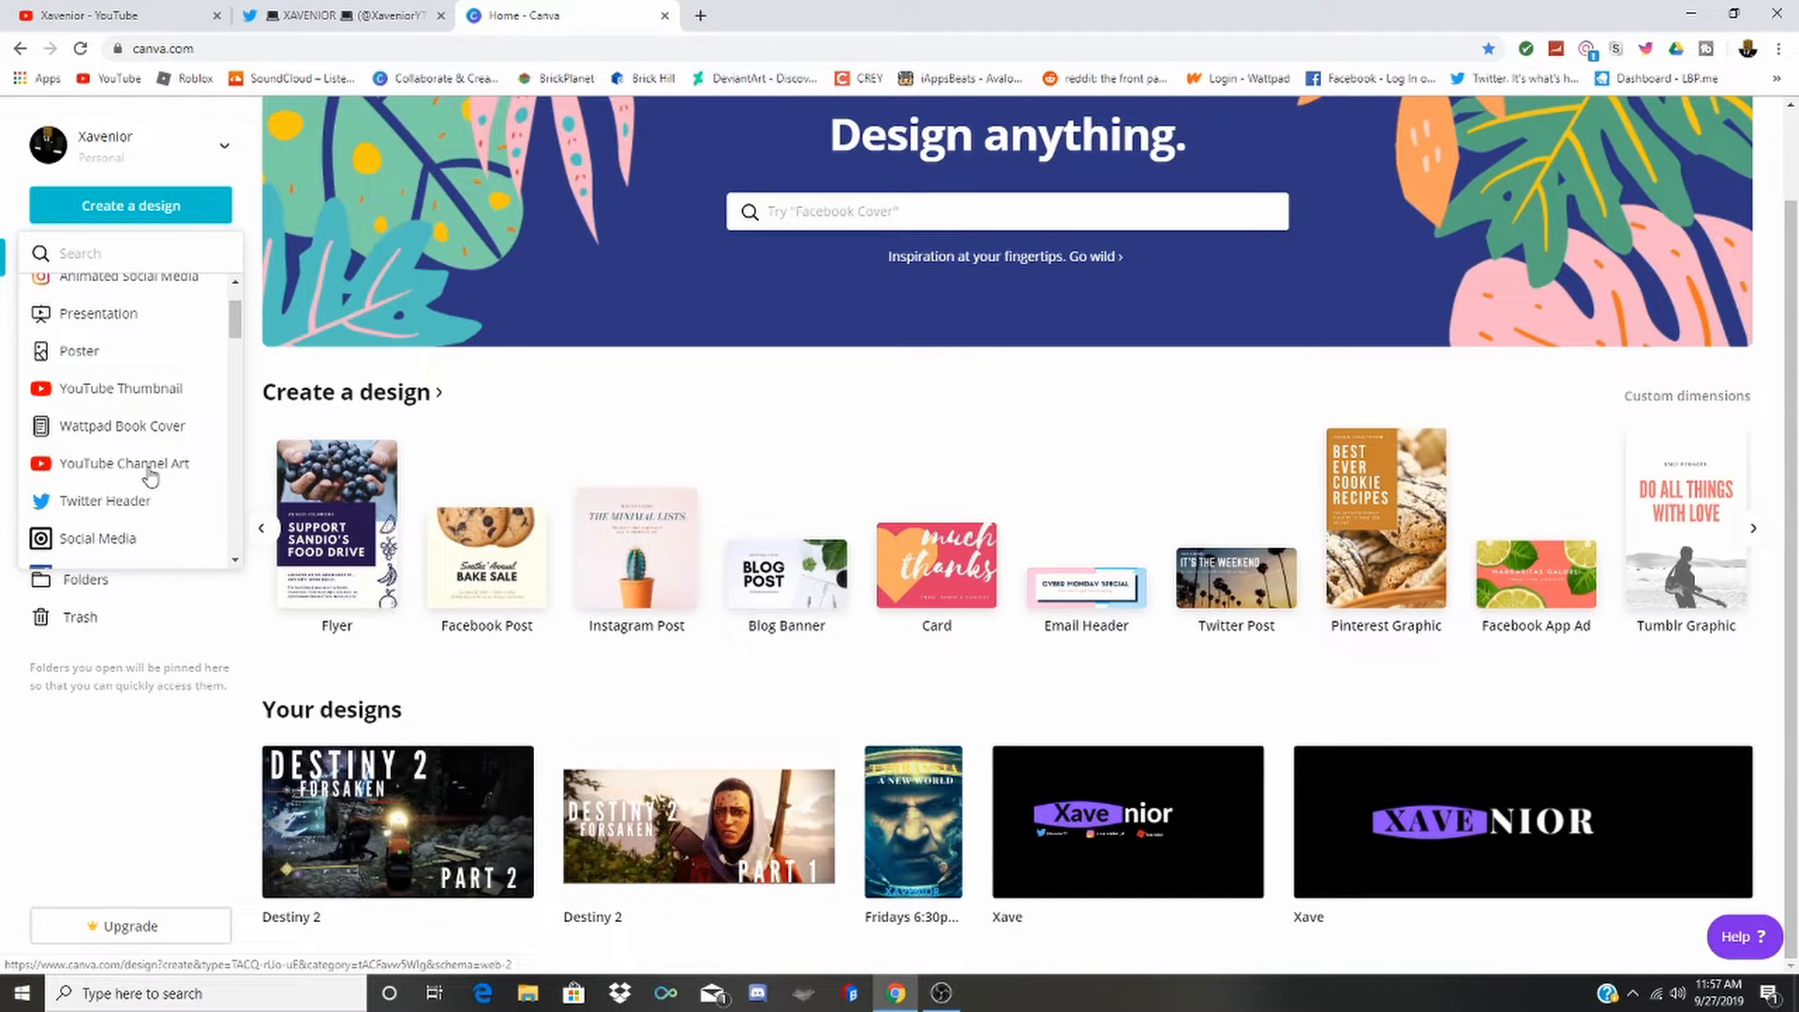
{"action": "scroll", "coordinate": [149, 473], "scroll_direction": "down", "scroll_amount": 1}
{"action": "scroll", "coordinate": [145, 473], "scroll_direction": "up", "scroll_amount": 2}
{"action": "scroll", "coordinate": [147, 440], "scroll_direction": "down", "scroll_amount": 2}
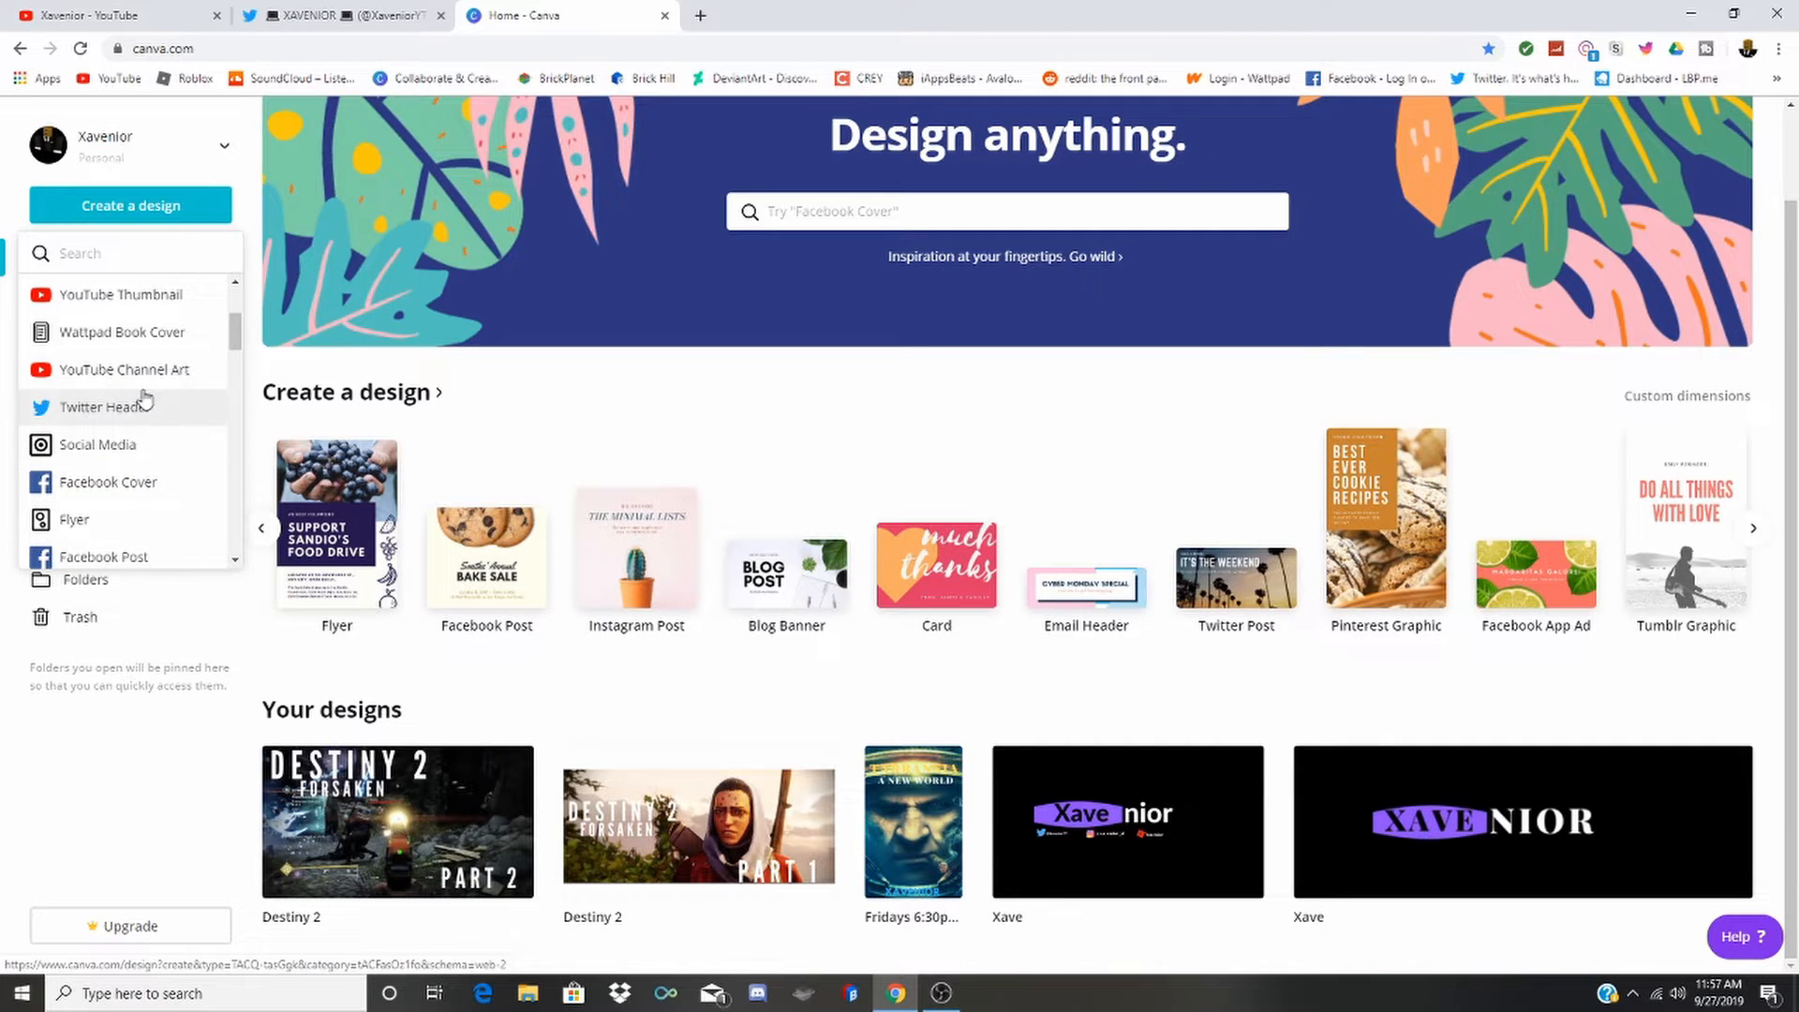
{"action": "left_click", "coordinate": [120, 296]}
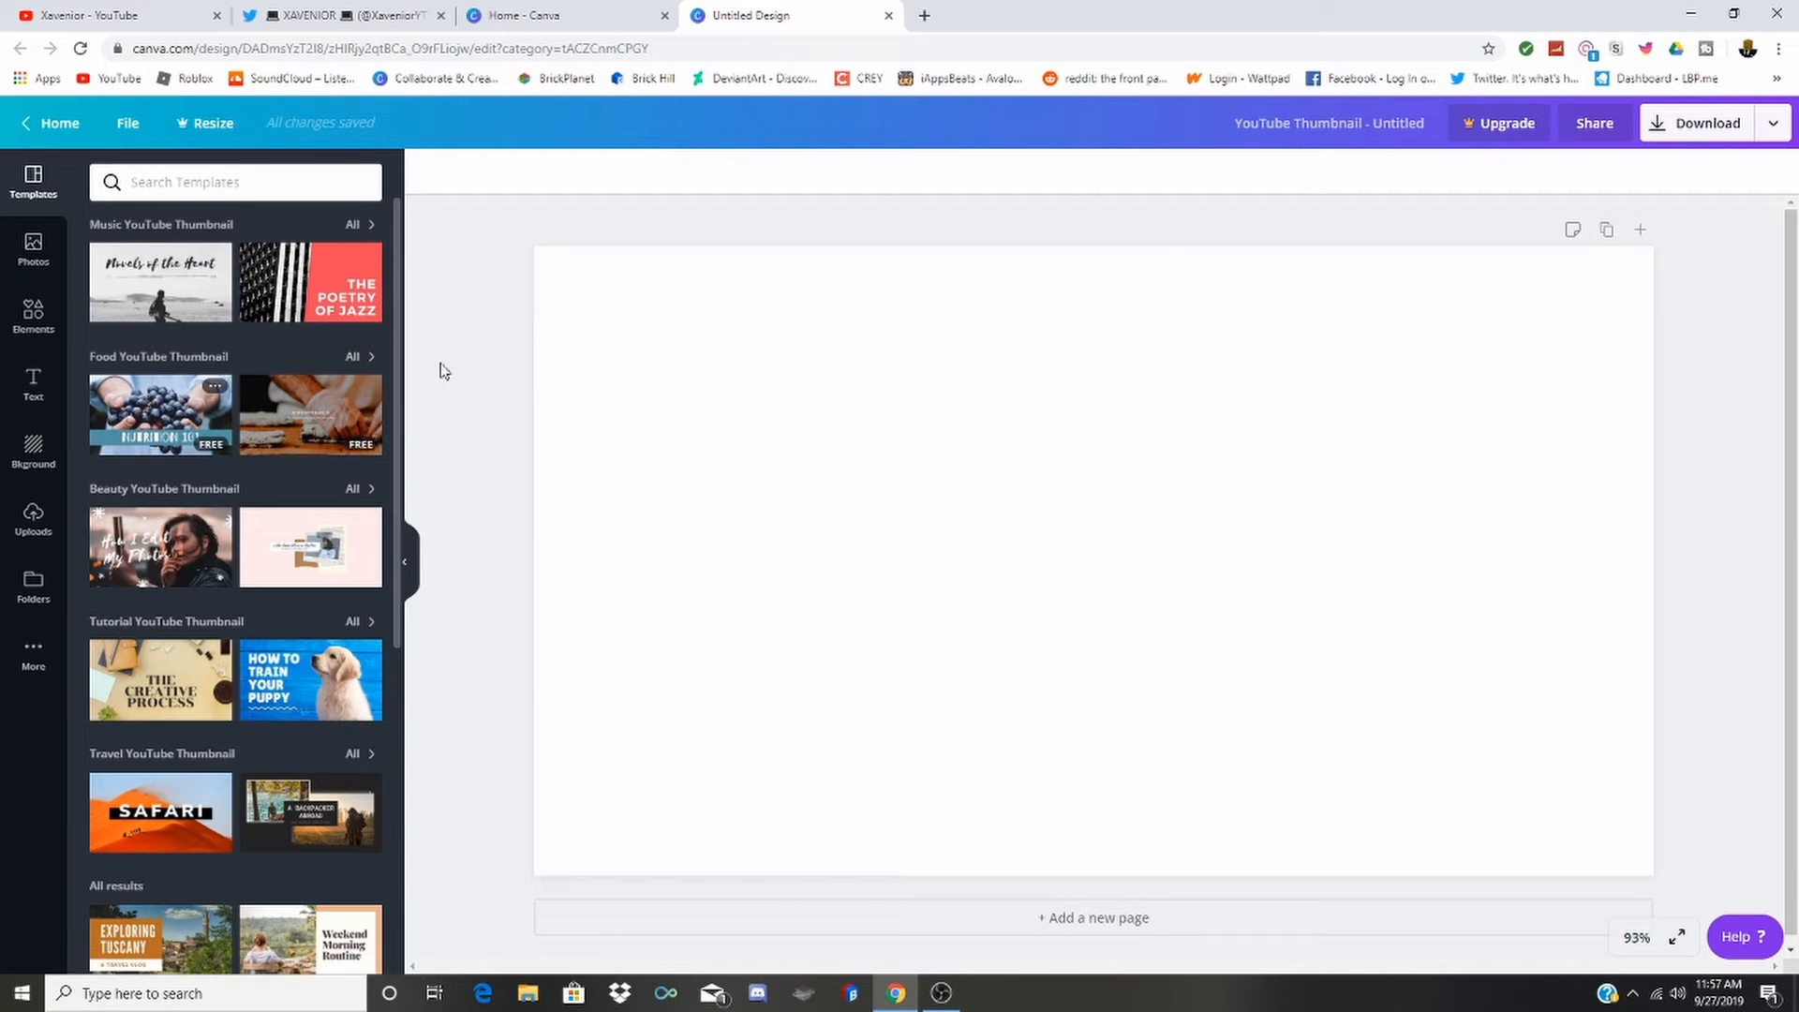
{"action": "left_click", "coordinate": [41, 523]}
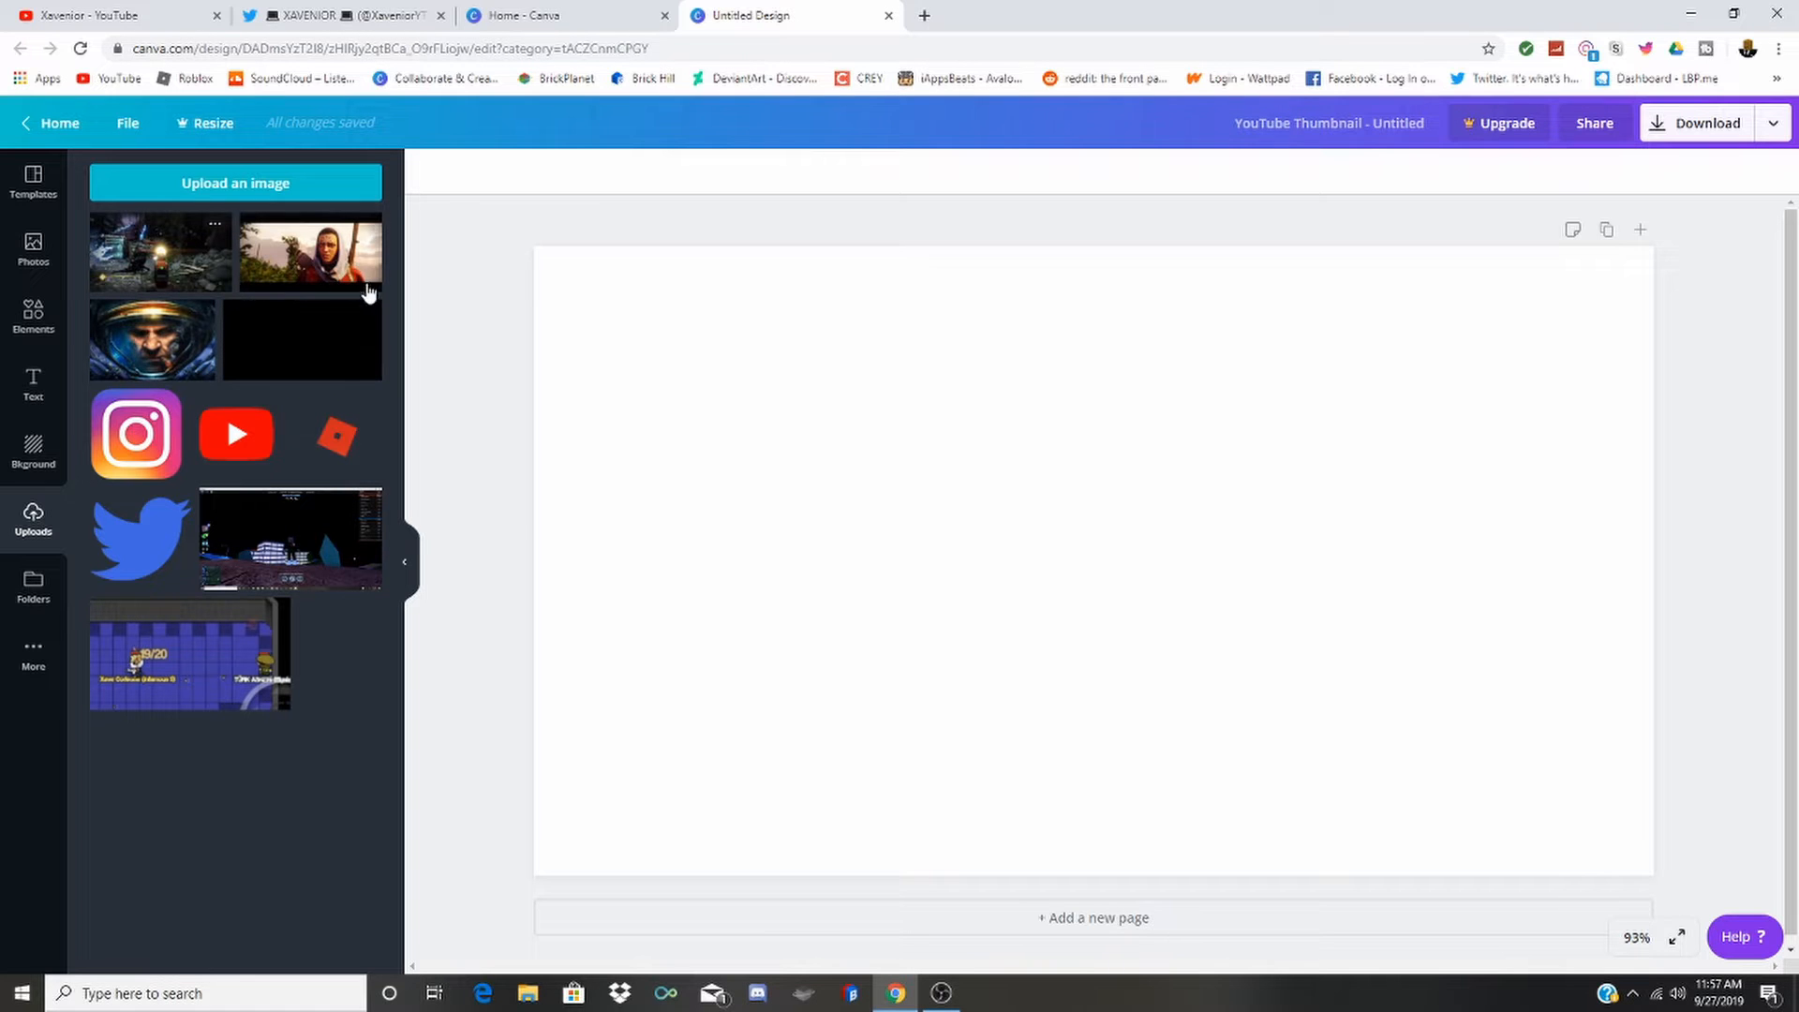
{"action": "left_click", "coordinate": [1691, 13]}
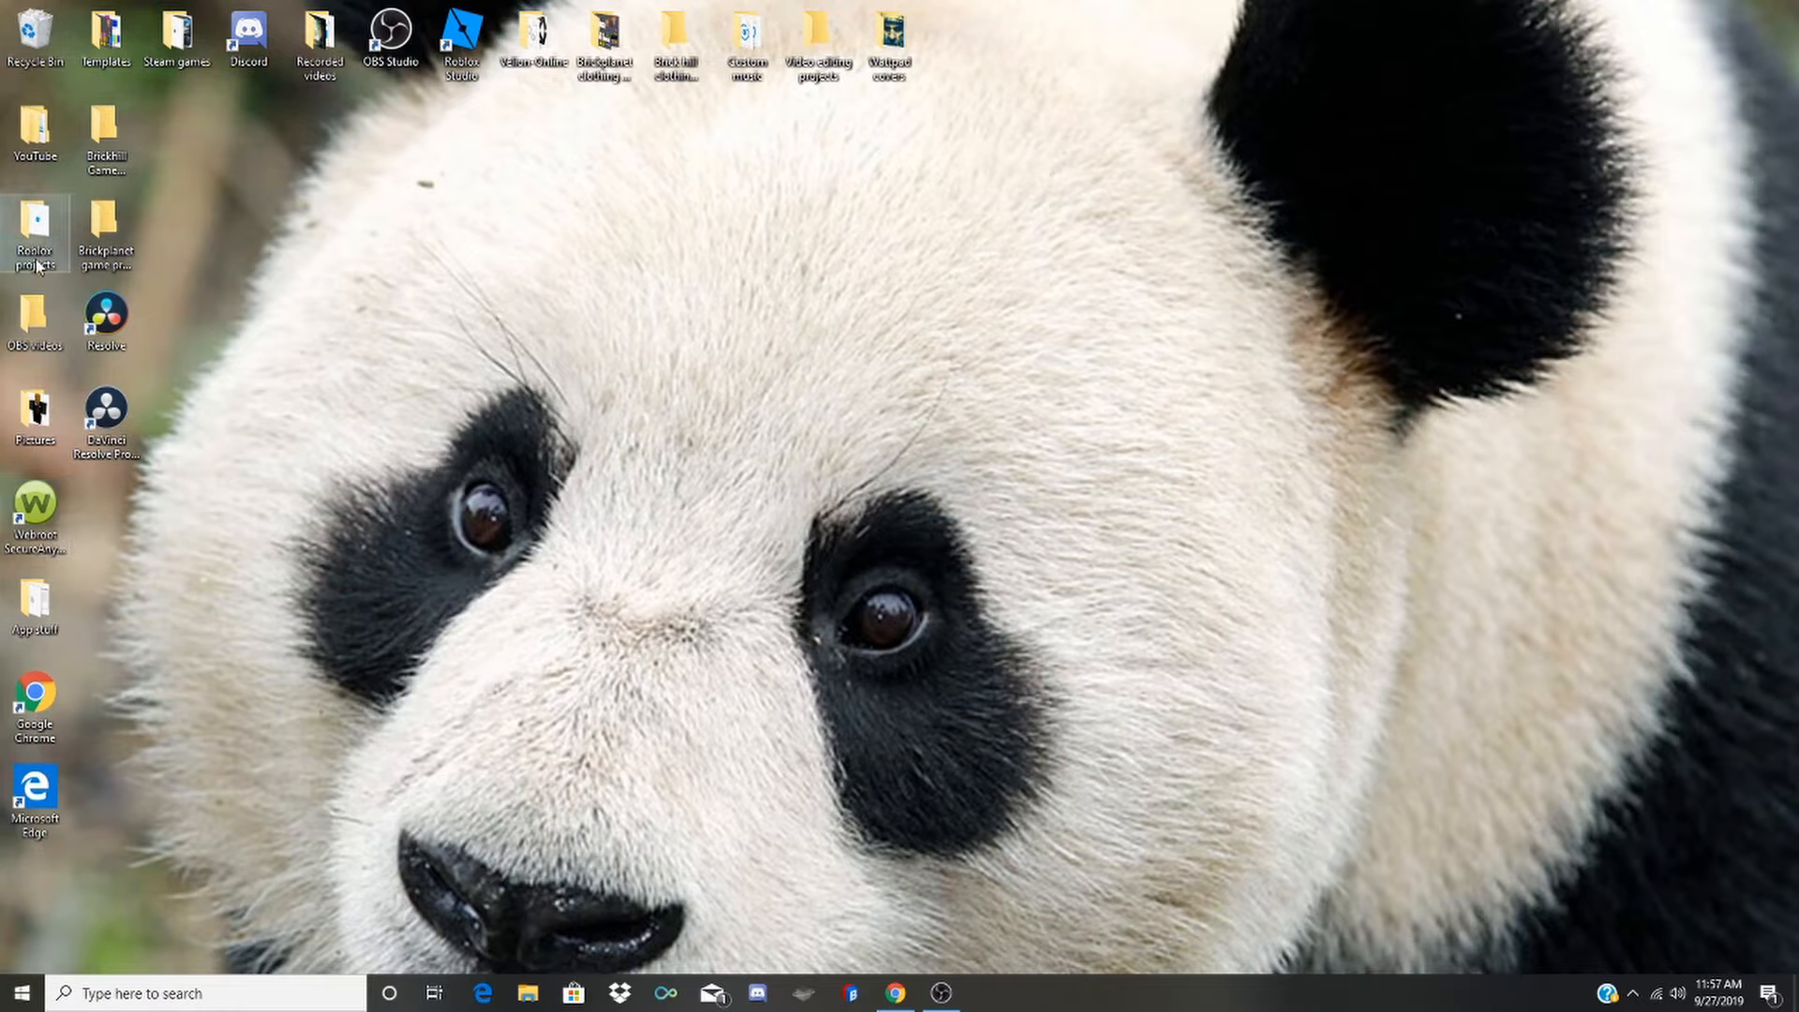
{"action": "double_click", "coordinate": [320, 47]}
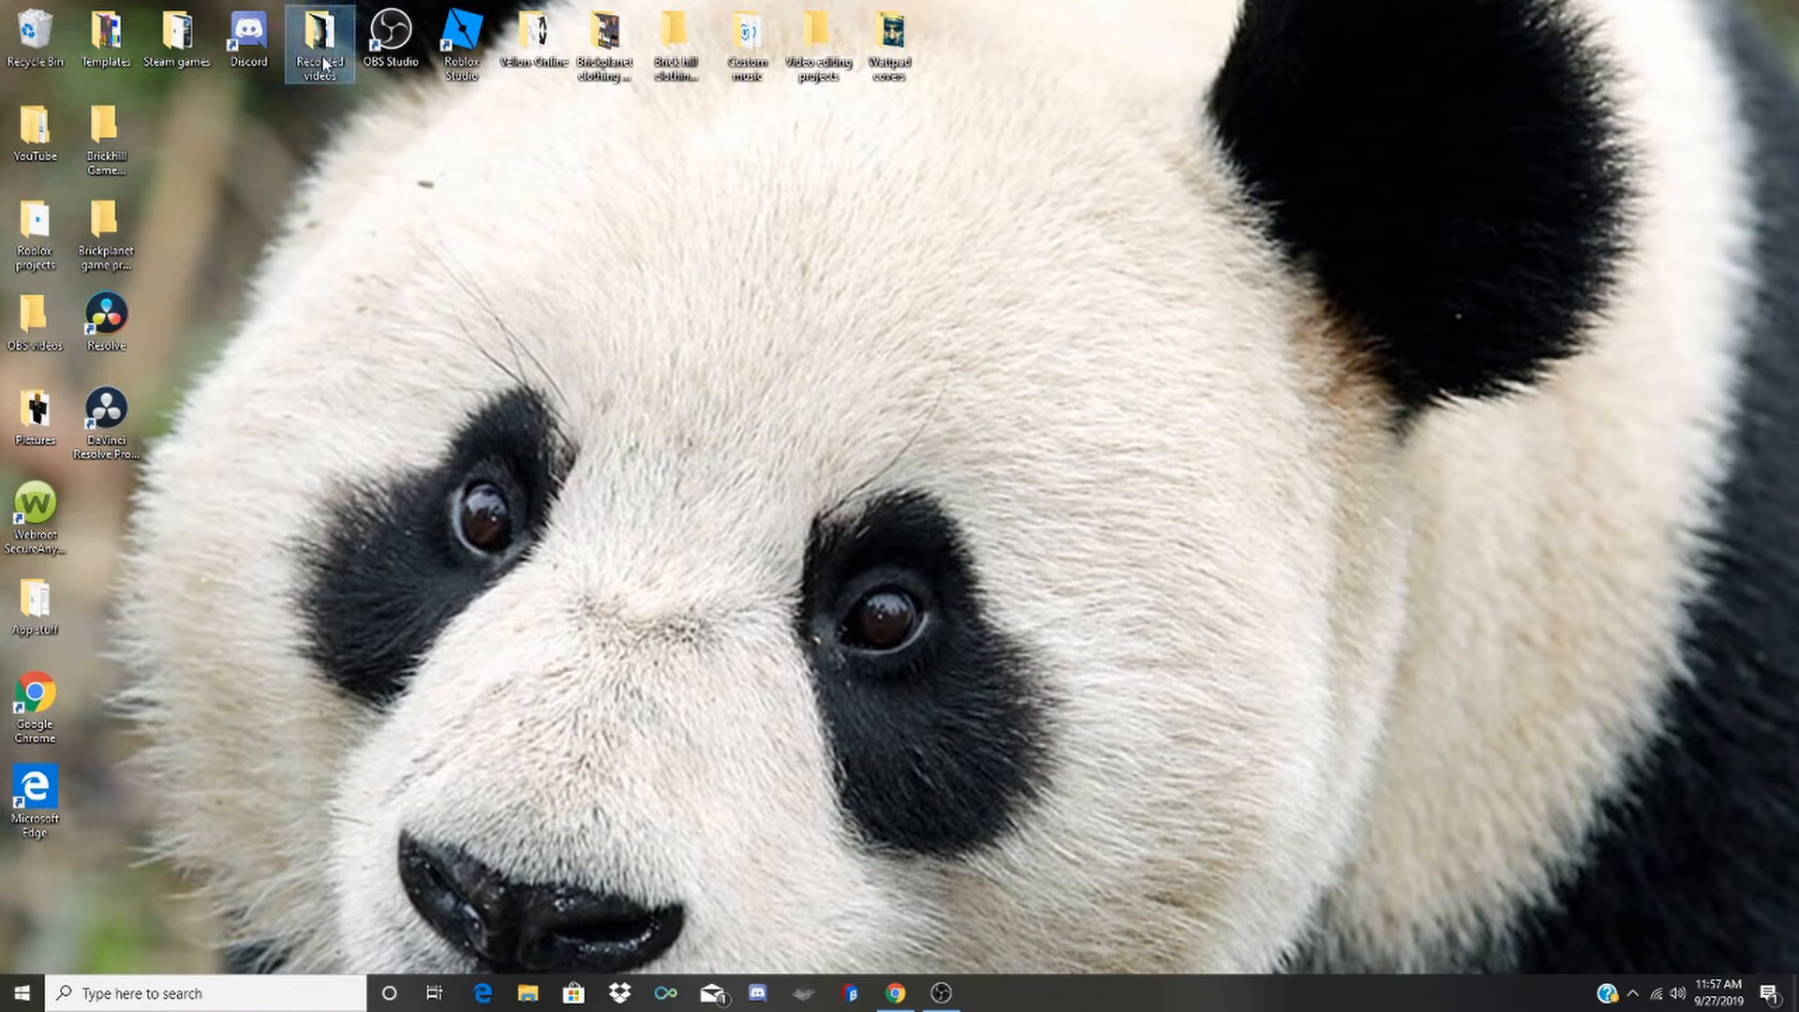
{"action": "double_click", "coordinate": [884, 712]}
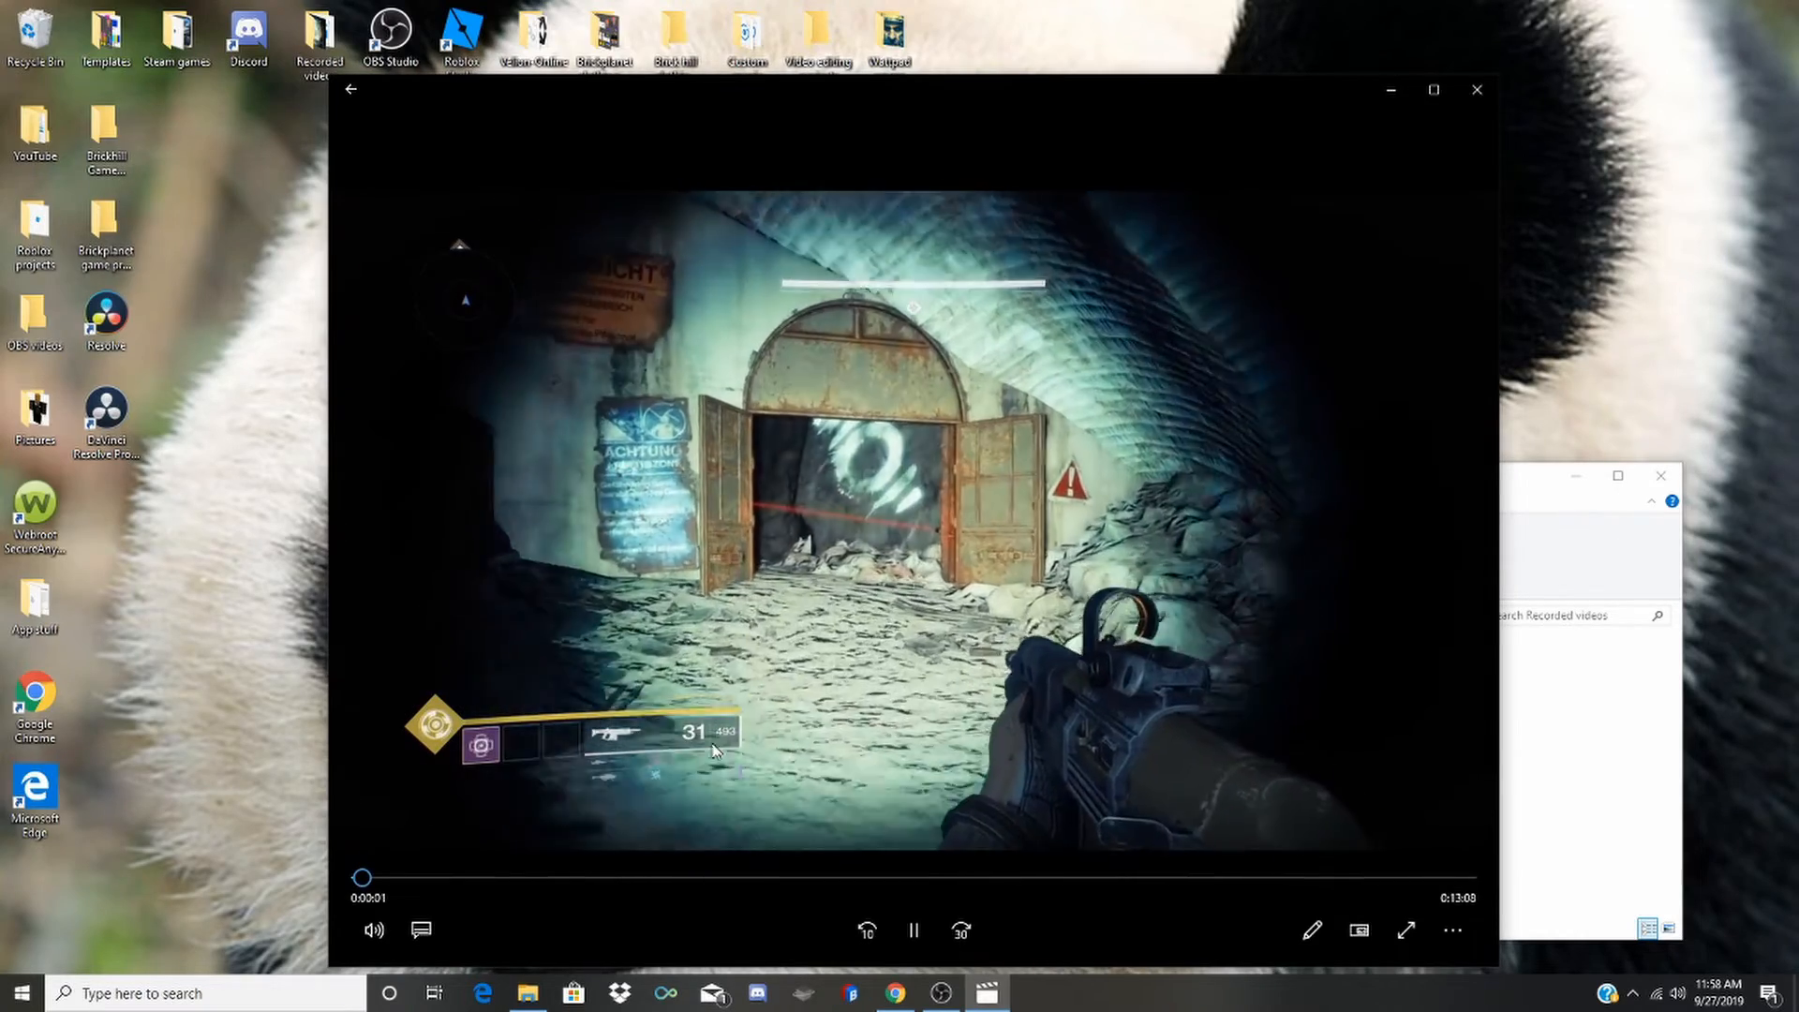
{"action": "left_click", "coordinate": [915, 931]}
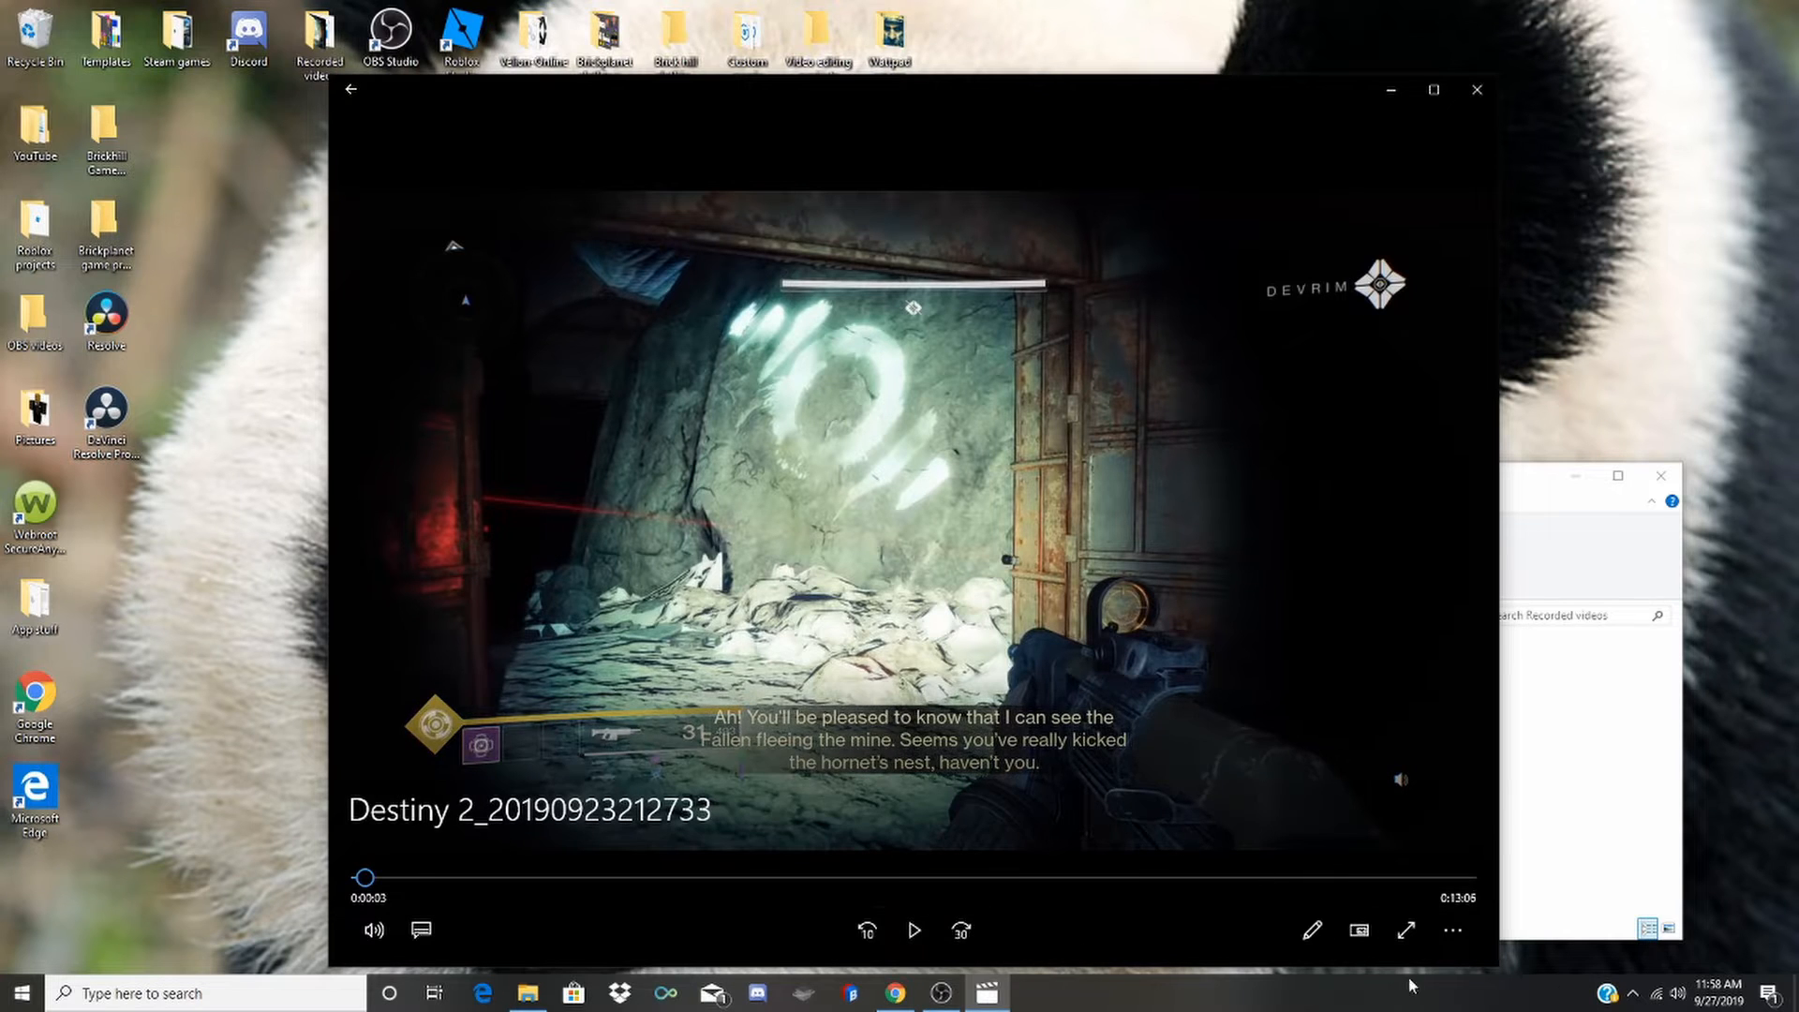
Open the video for saving a photo and choose the frame with the white-hooded character facing the camera.
{"action": "left_click", "coordinate": [1313, 930]}
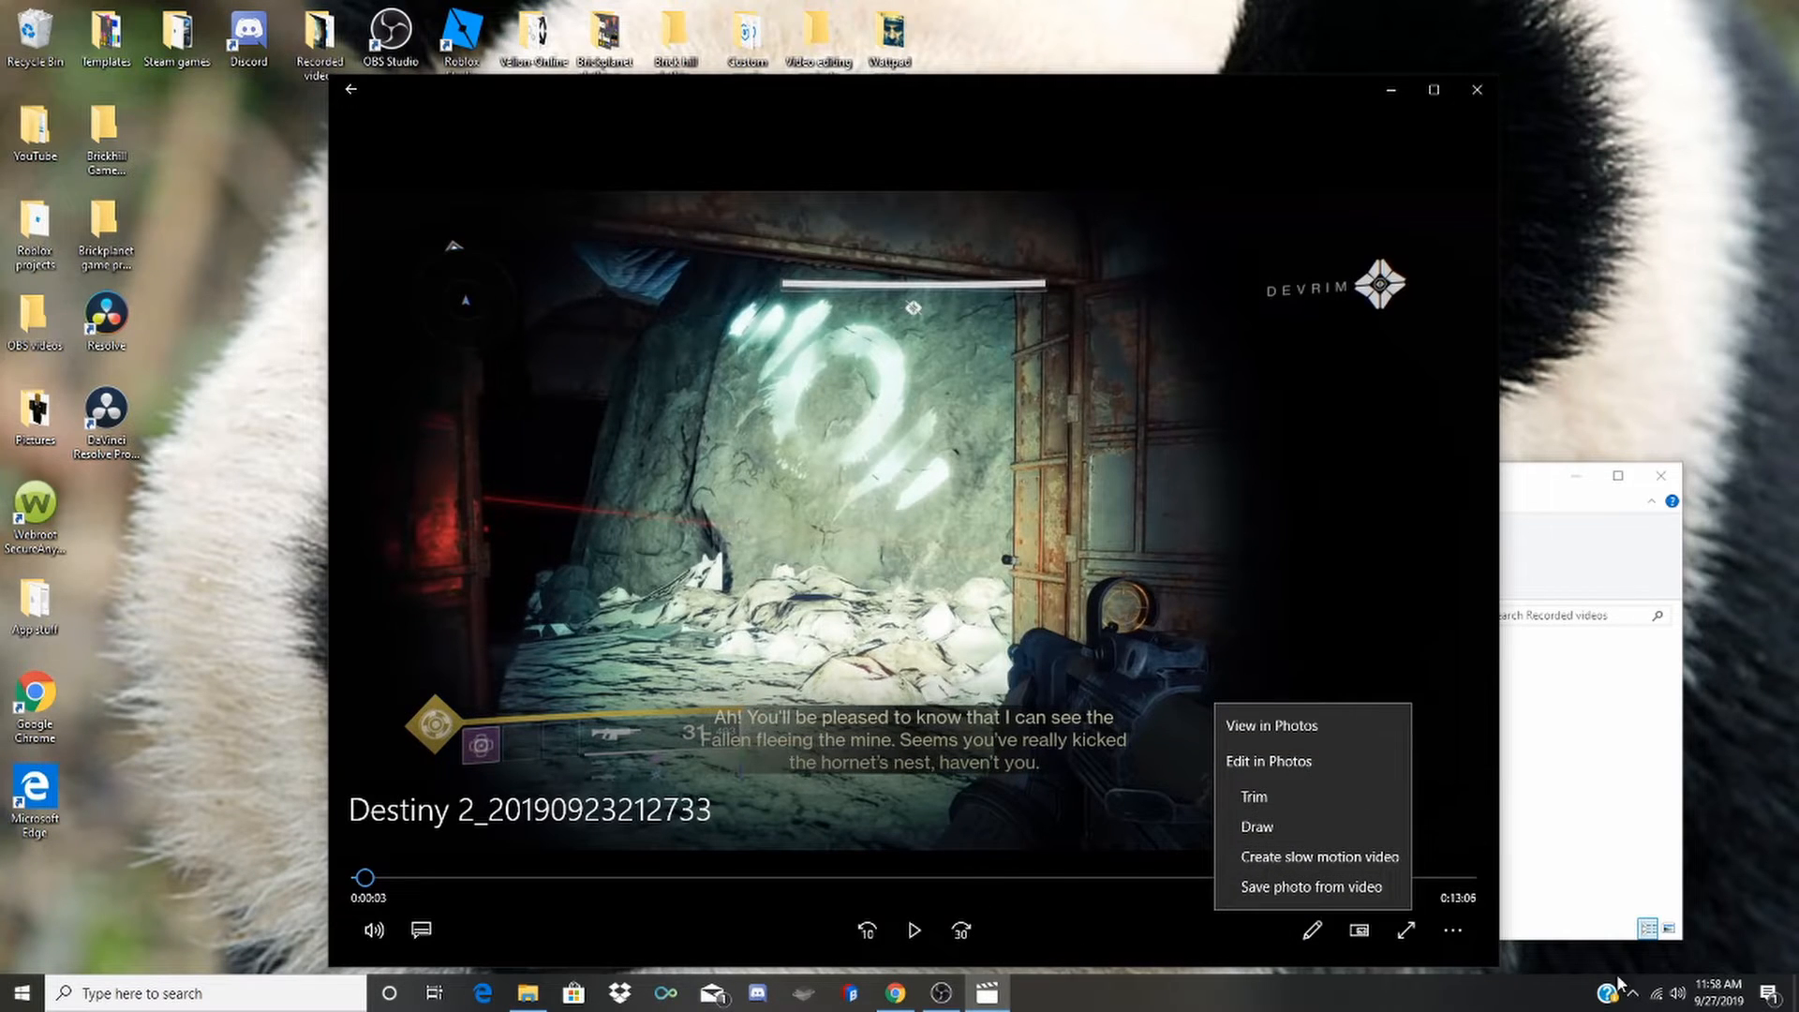
{"action": "left_click", "coordinate": [1316, 888]}
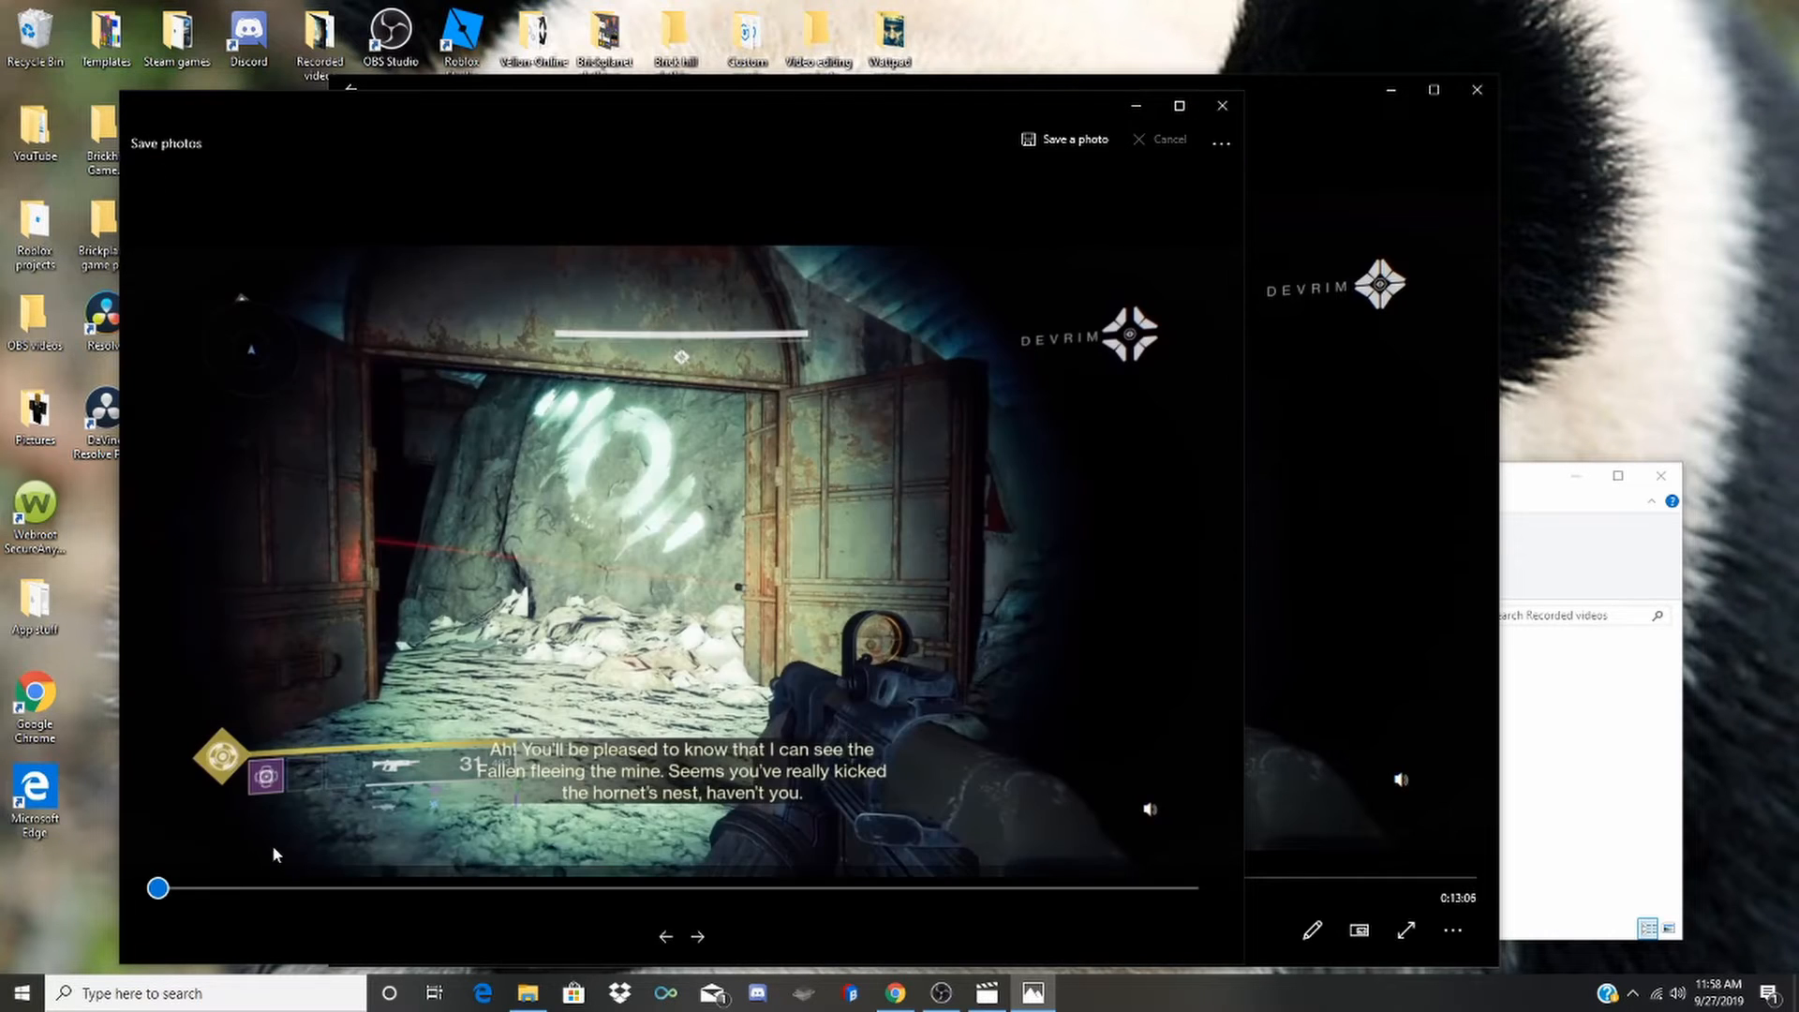
{"action": "left_click_drag", "start_coordinate": [158, 888], "coordinate": [814, 892]}
{"action": "left_click", "coordinate": [698, 936]}
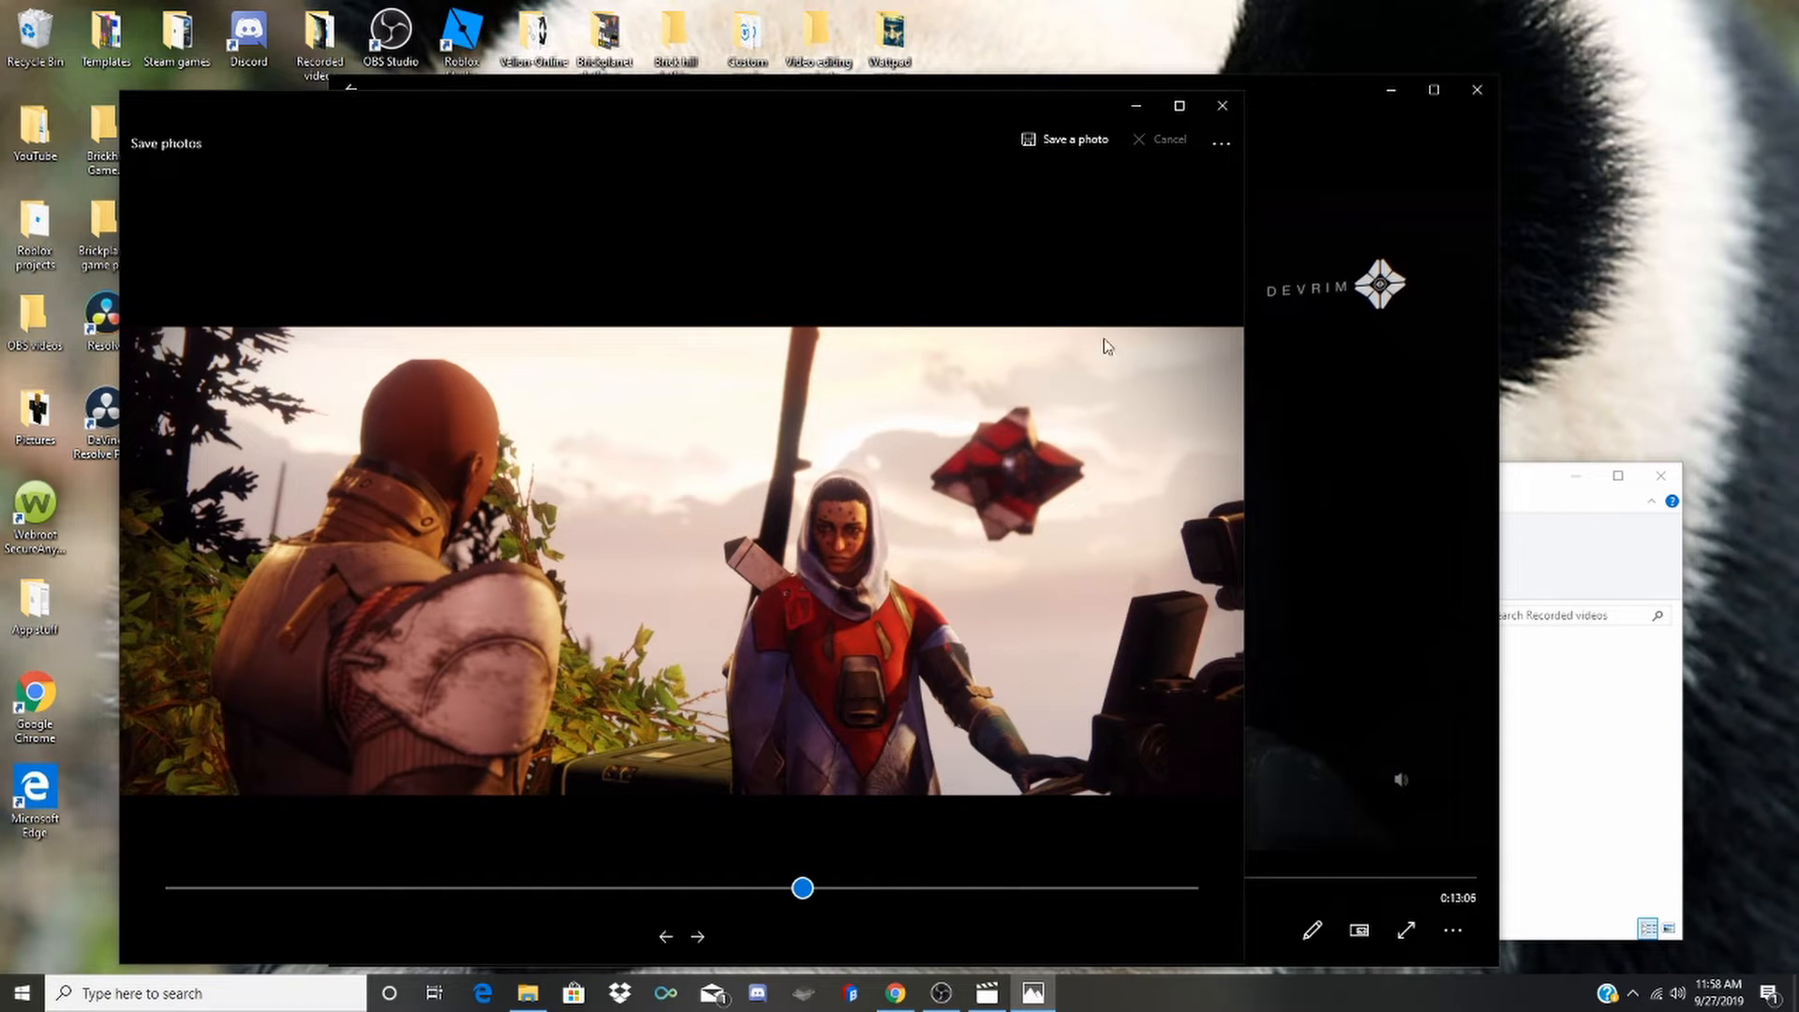
Save the chosen video frame as a jpg named "Canva tutorial" in the desktop's Pictures folder.
{"action": "left_click", "coordinate": [1078, 138]}
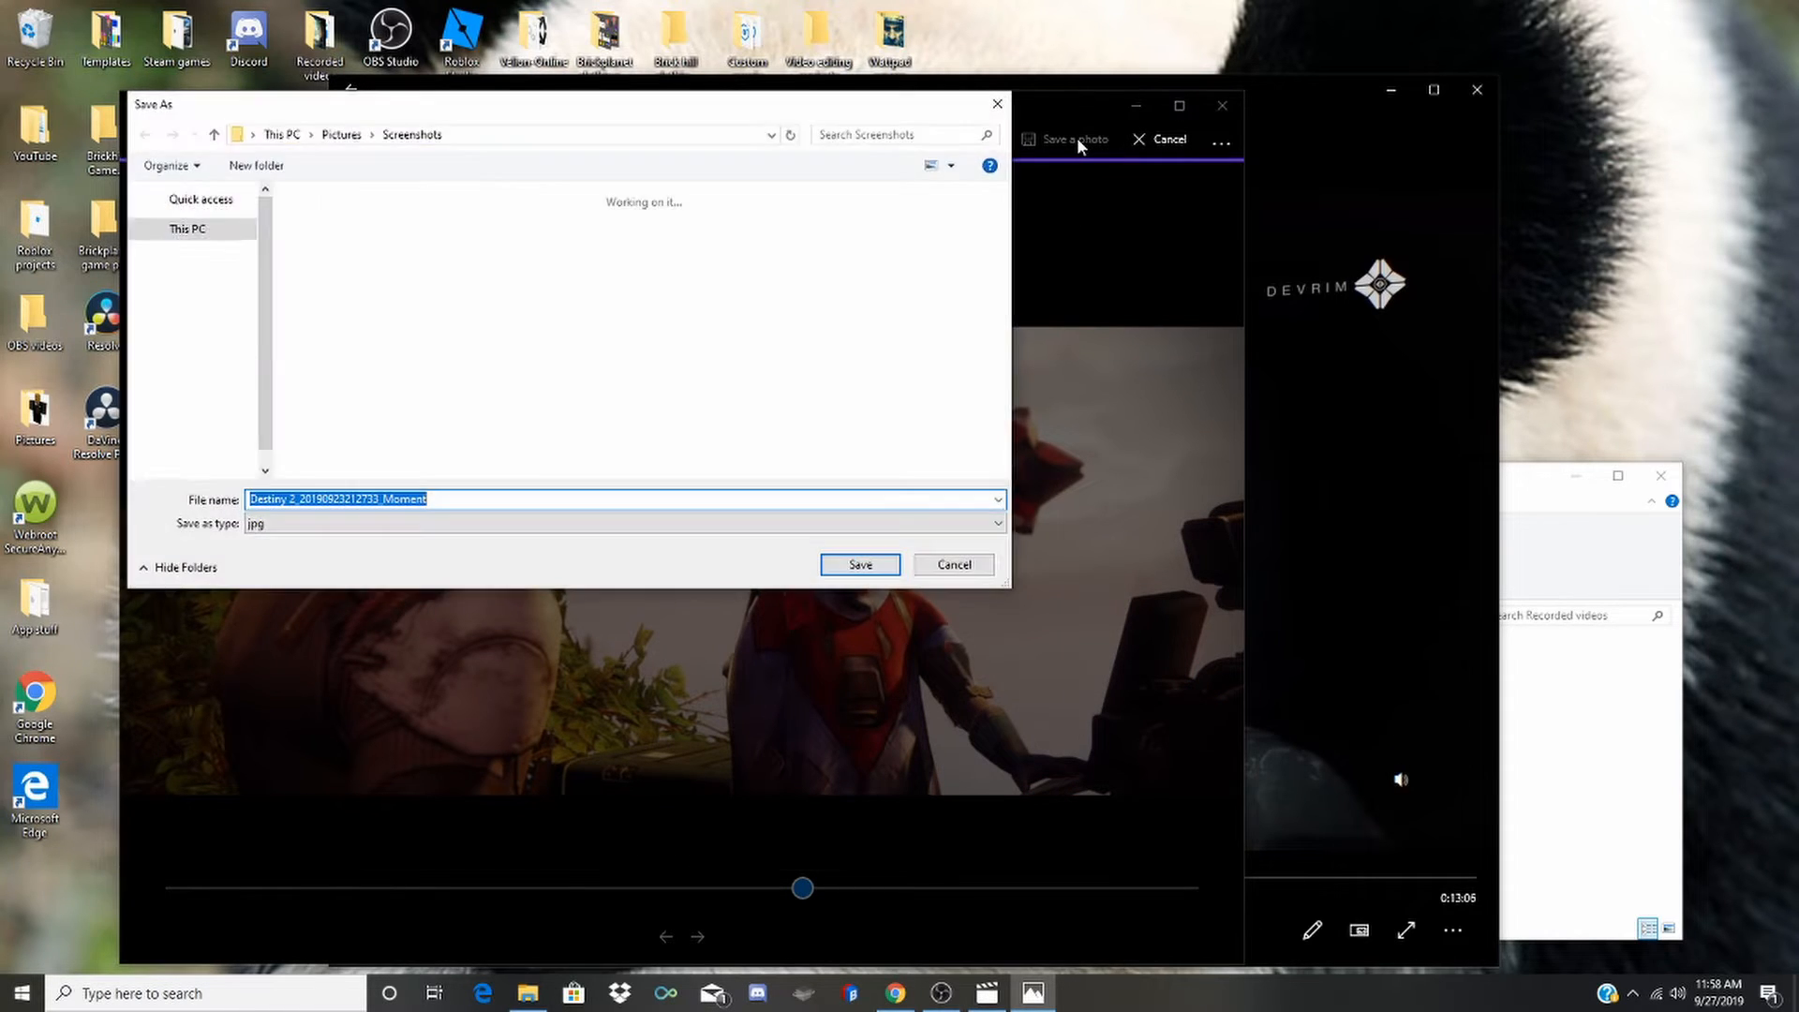
{"action": "scroll", "coordinate": [234, 403], "scroll_direction": "up", "scroll_amount": 4}
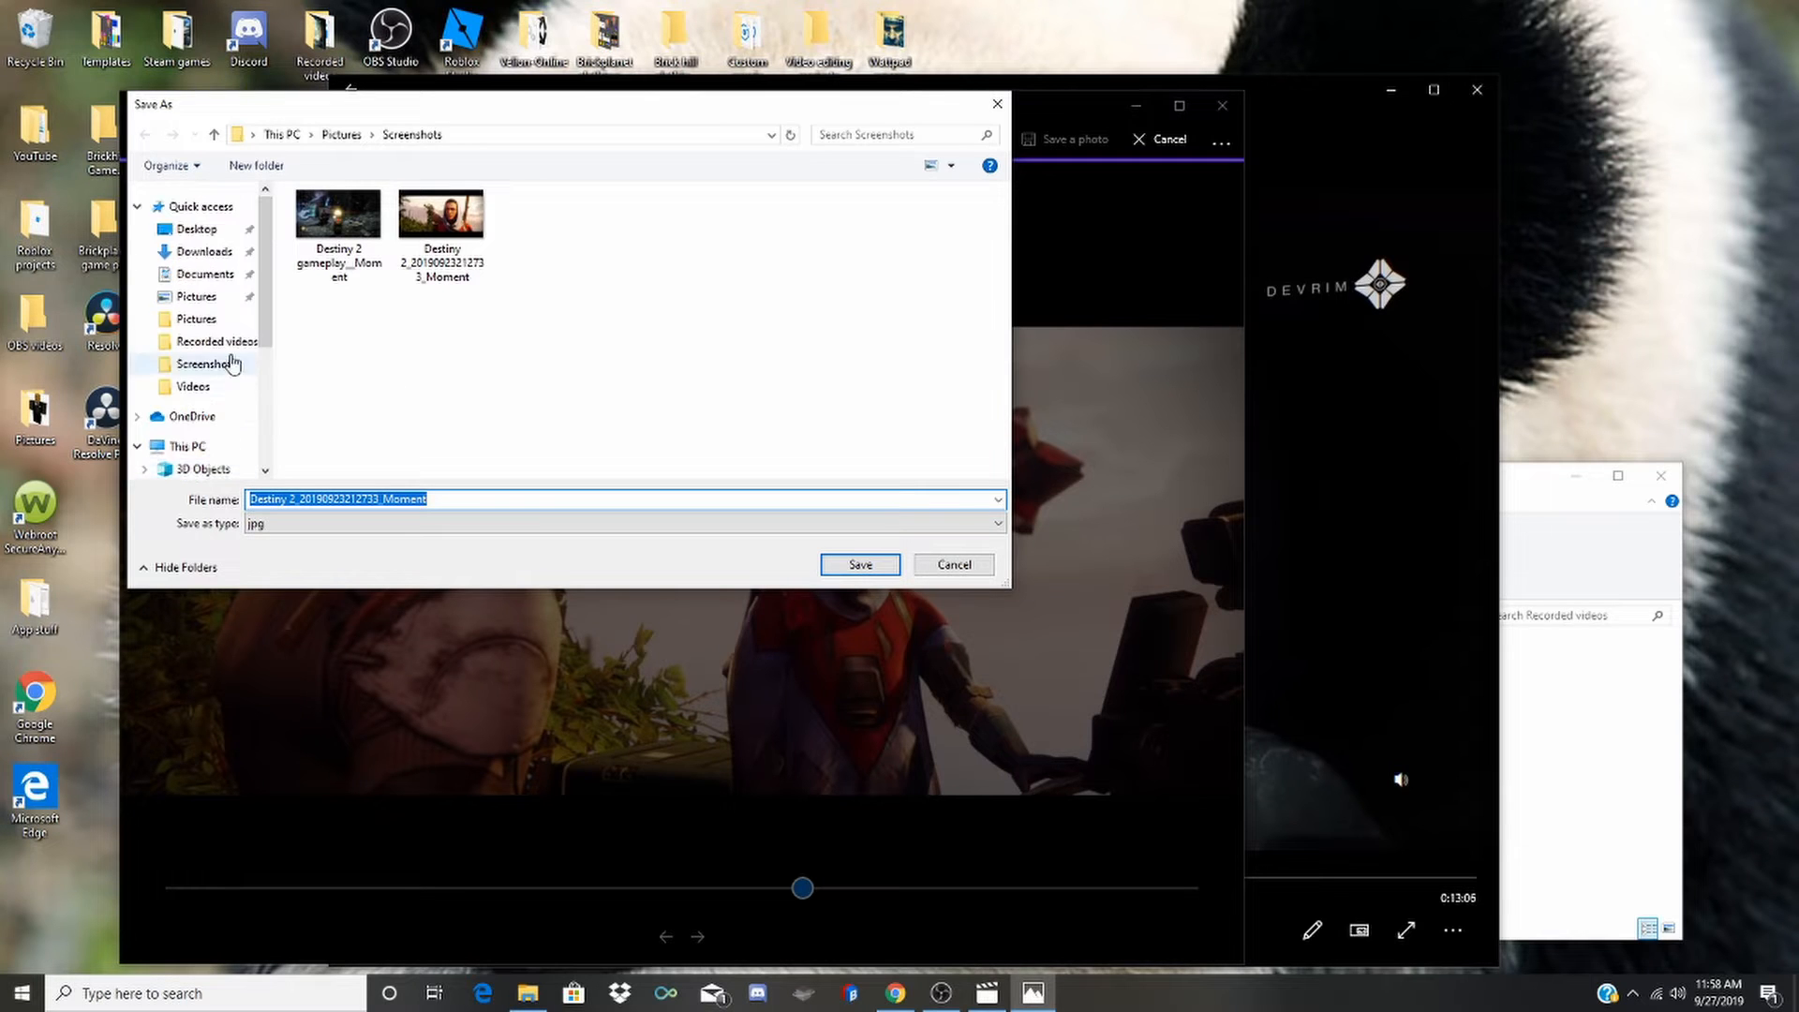
{"action": "left_click", "coordinate": [200, 319]}
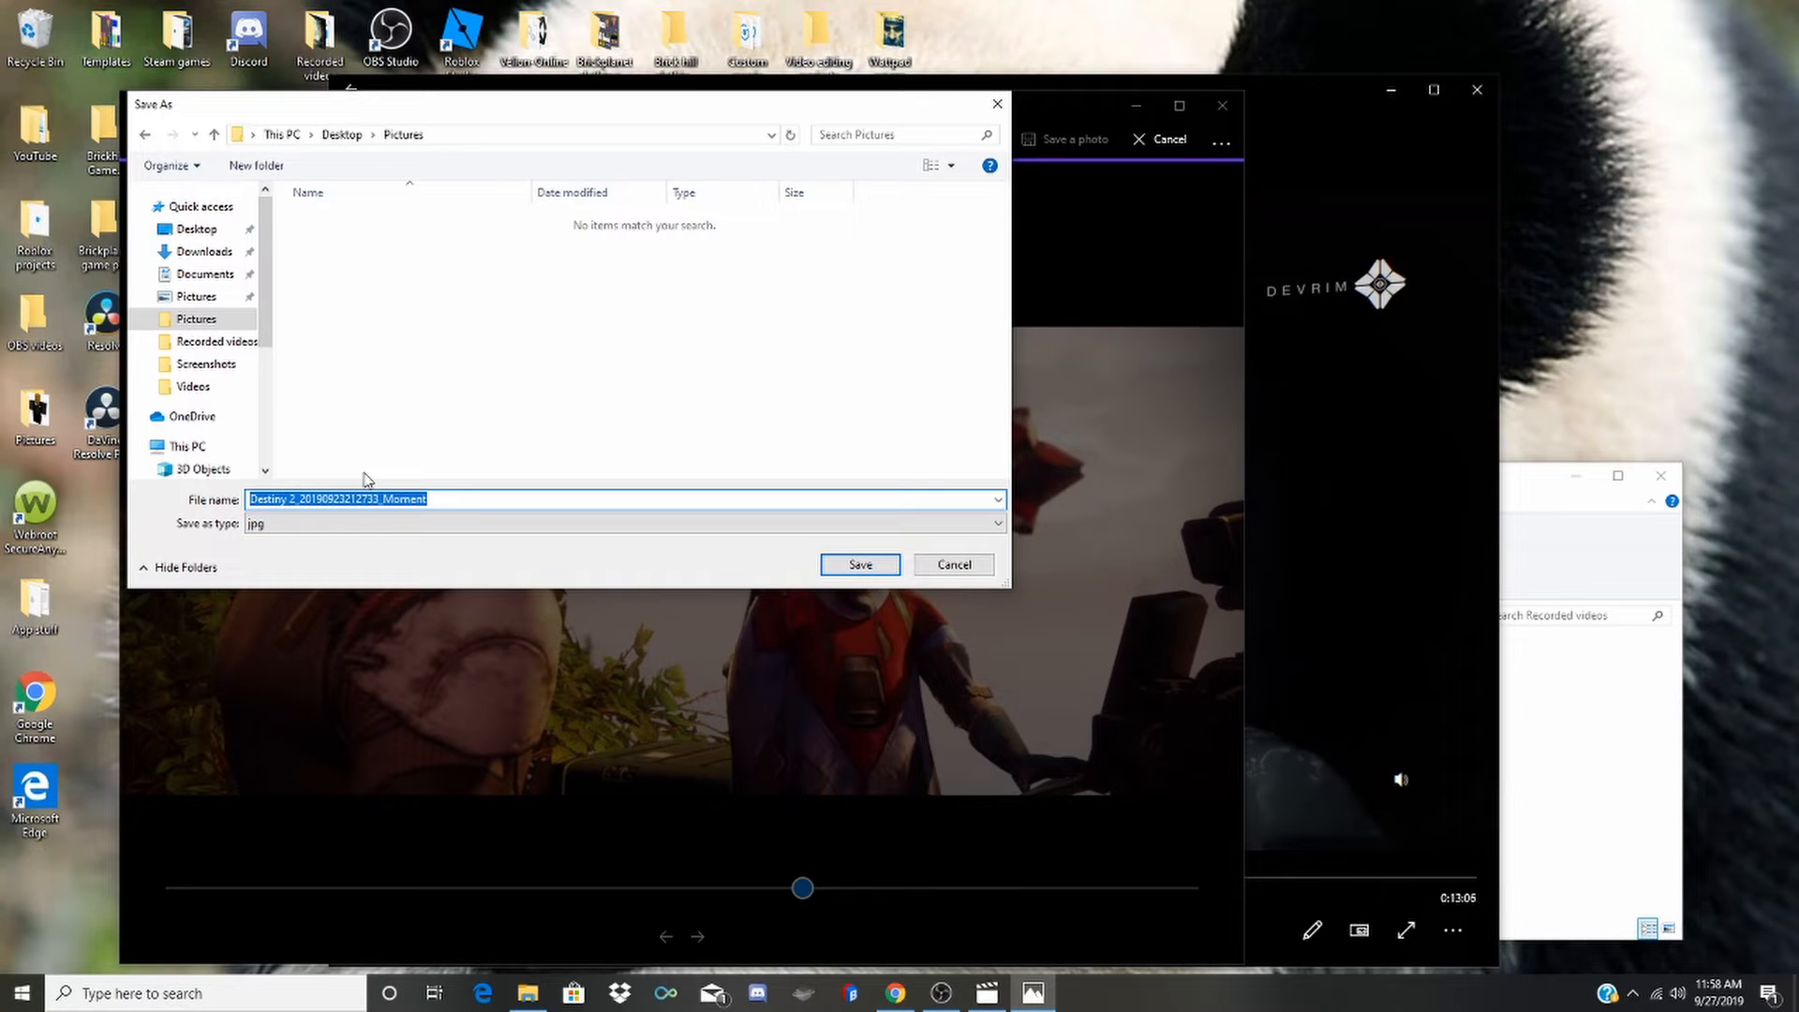
{"action": "type", "text": "Canva tutorial"}
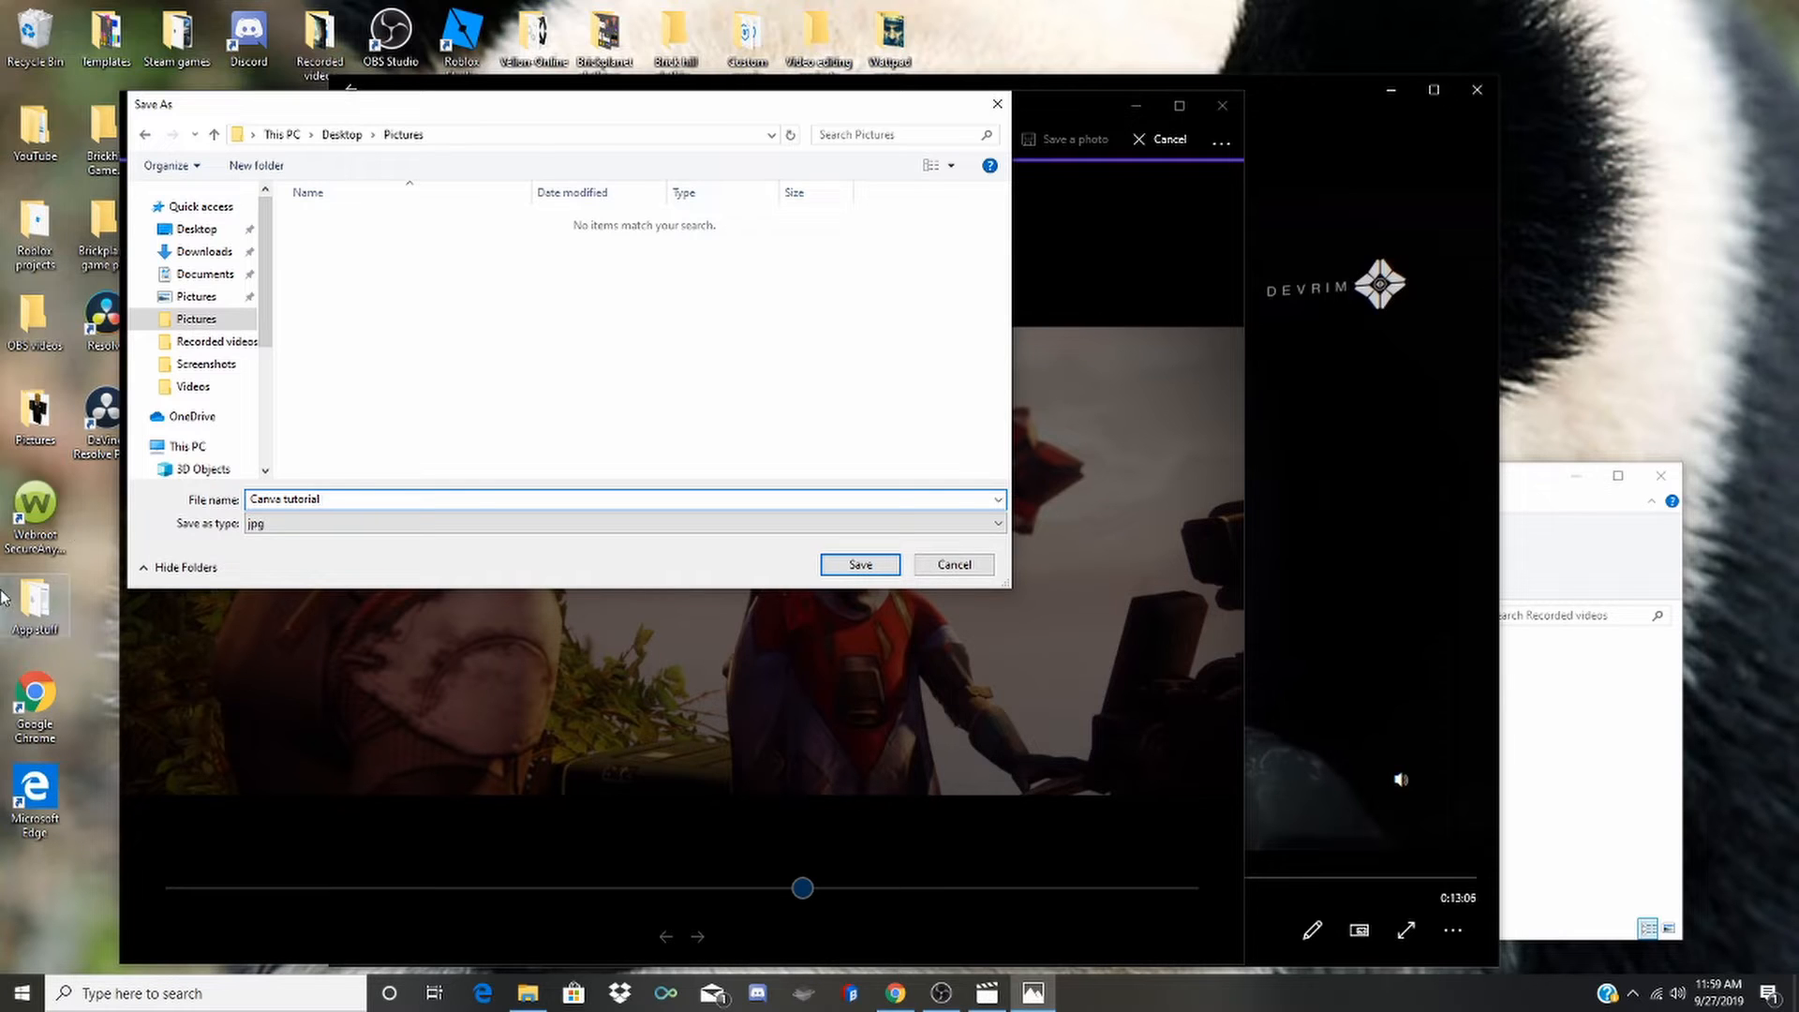
{"action": "left_click", "coordinate": [830, 570]}
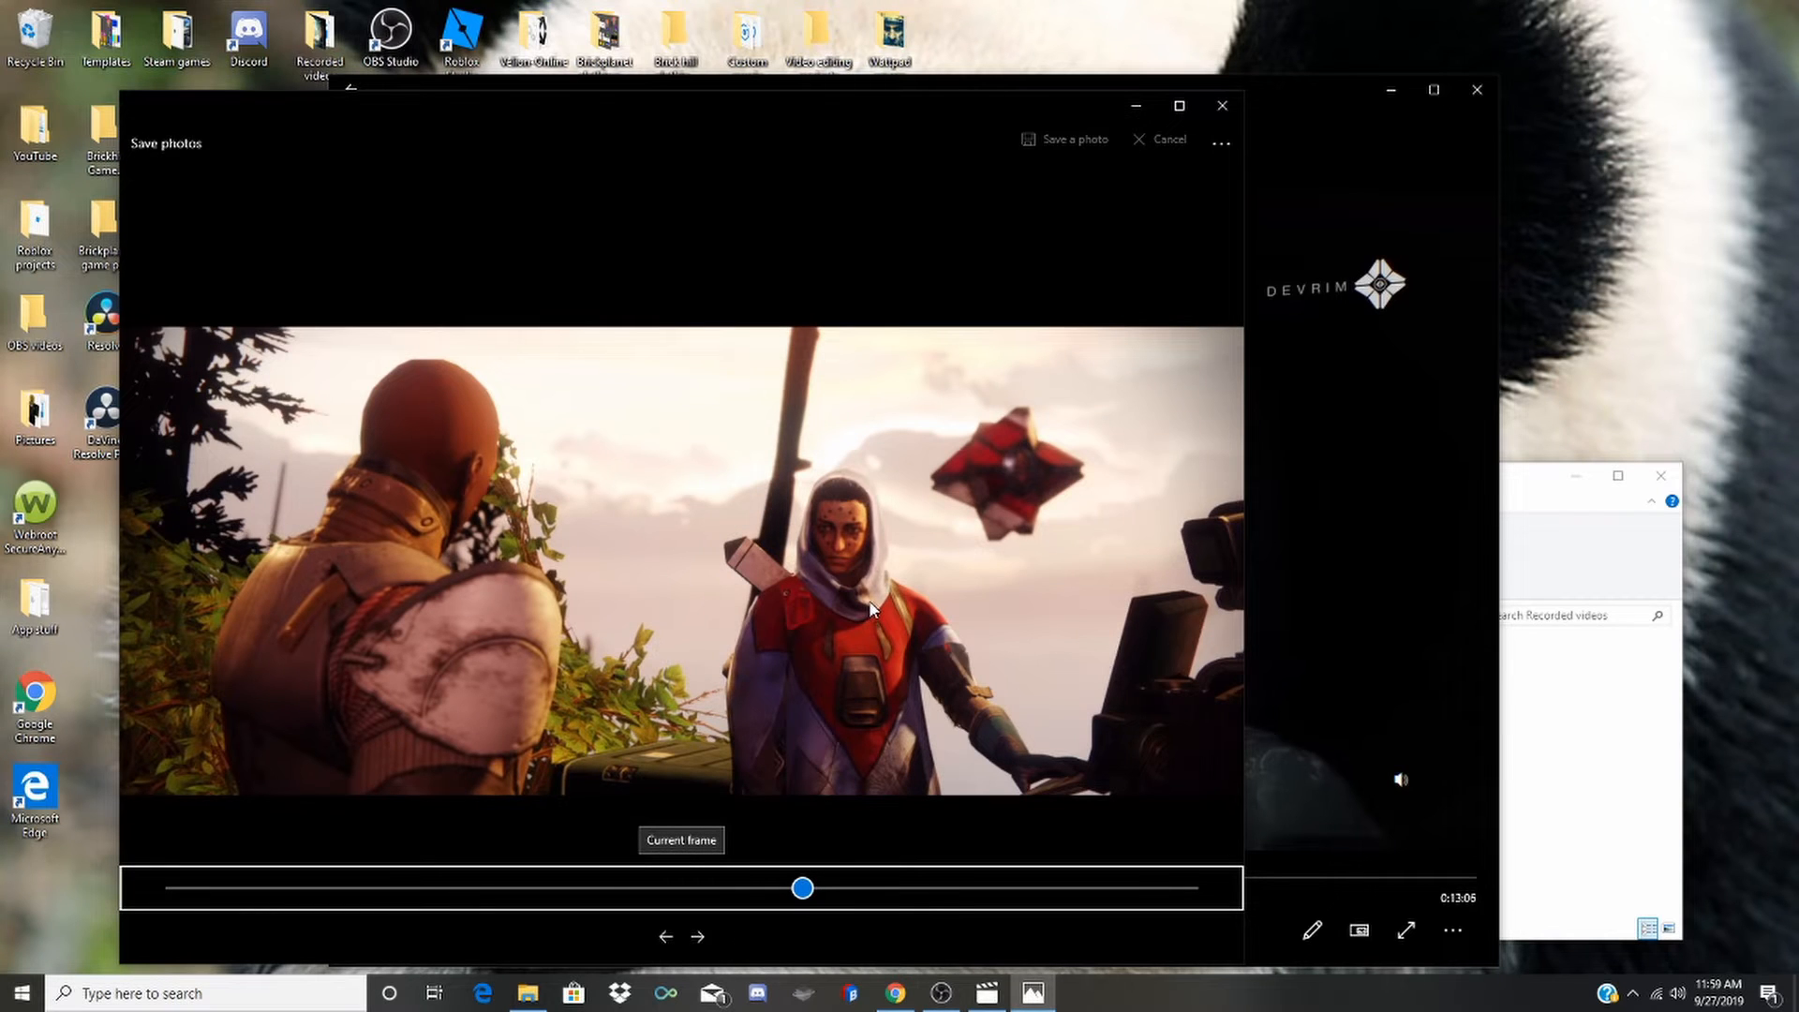
Close the photo-saving and video windows, check the desktop's Pictures folder for the saved image, and close the folder.
{"action": "left_click", "coordinate": [1220, 107]}
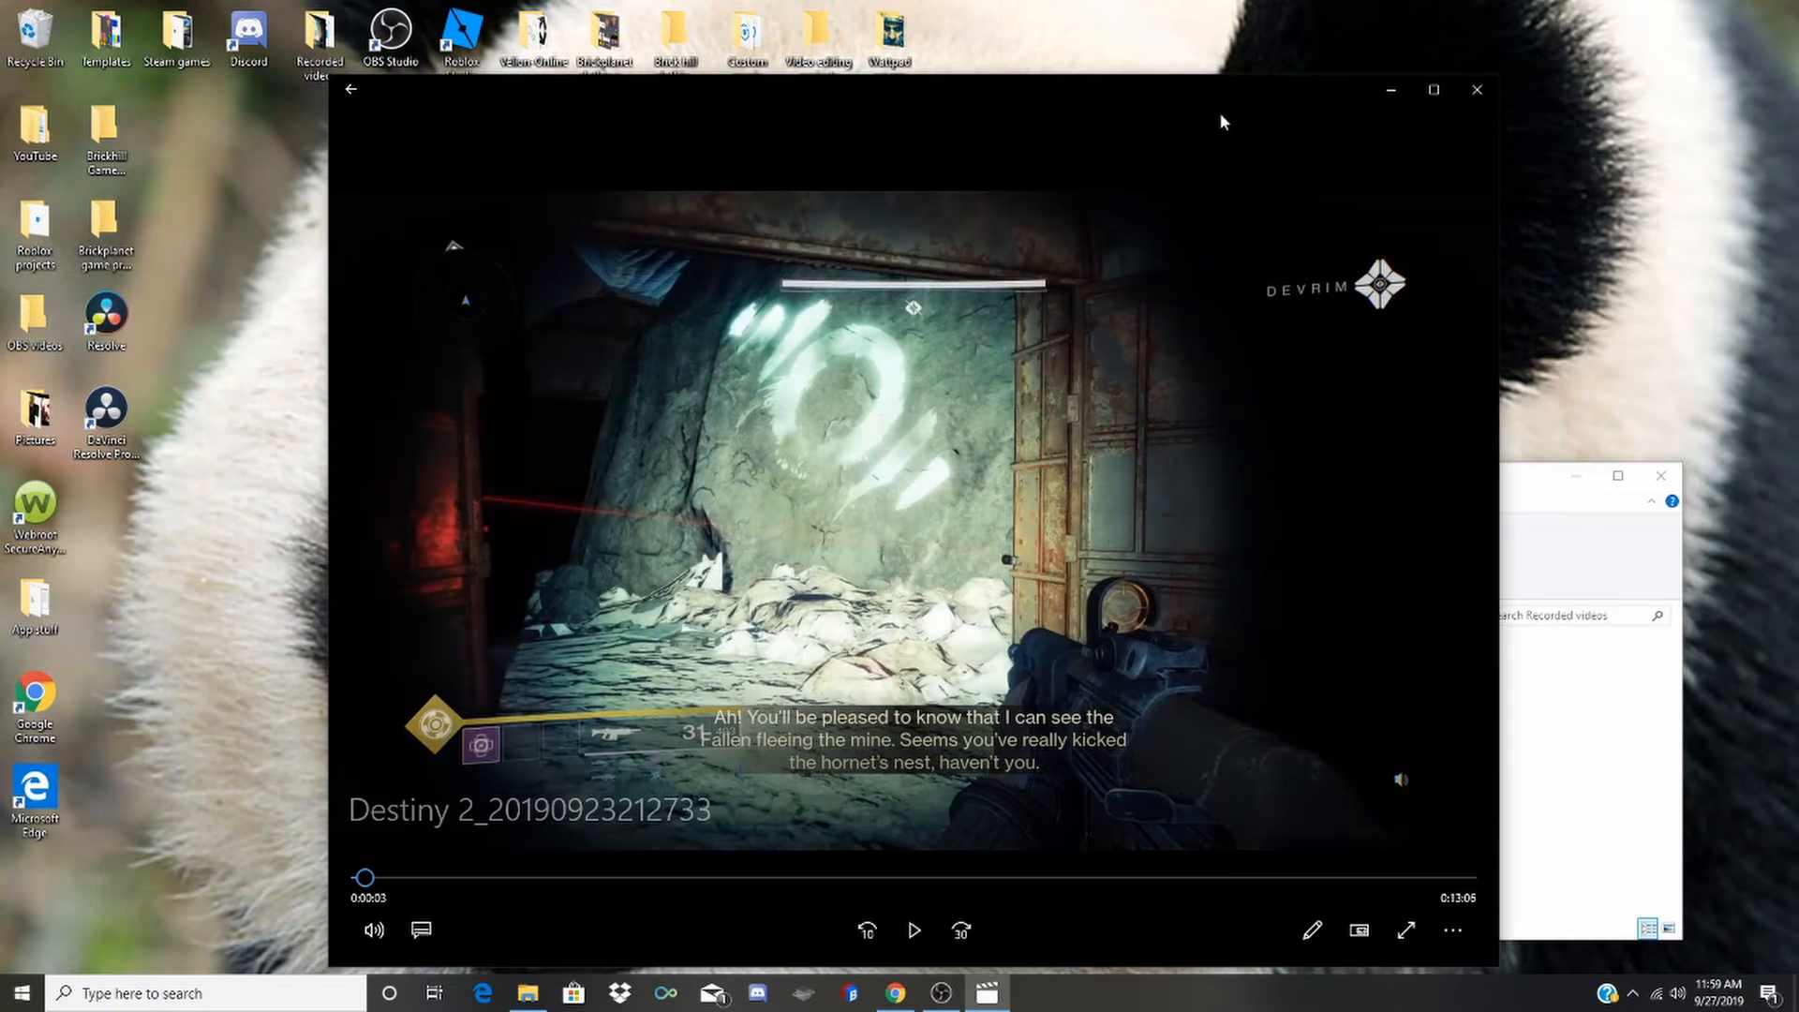
{"action": "left_click", "coordinate": [1470, 89]}
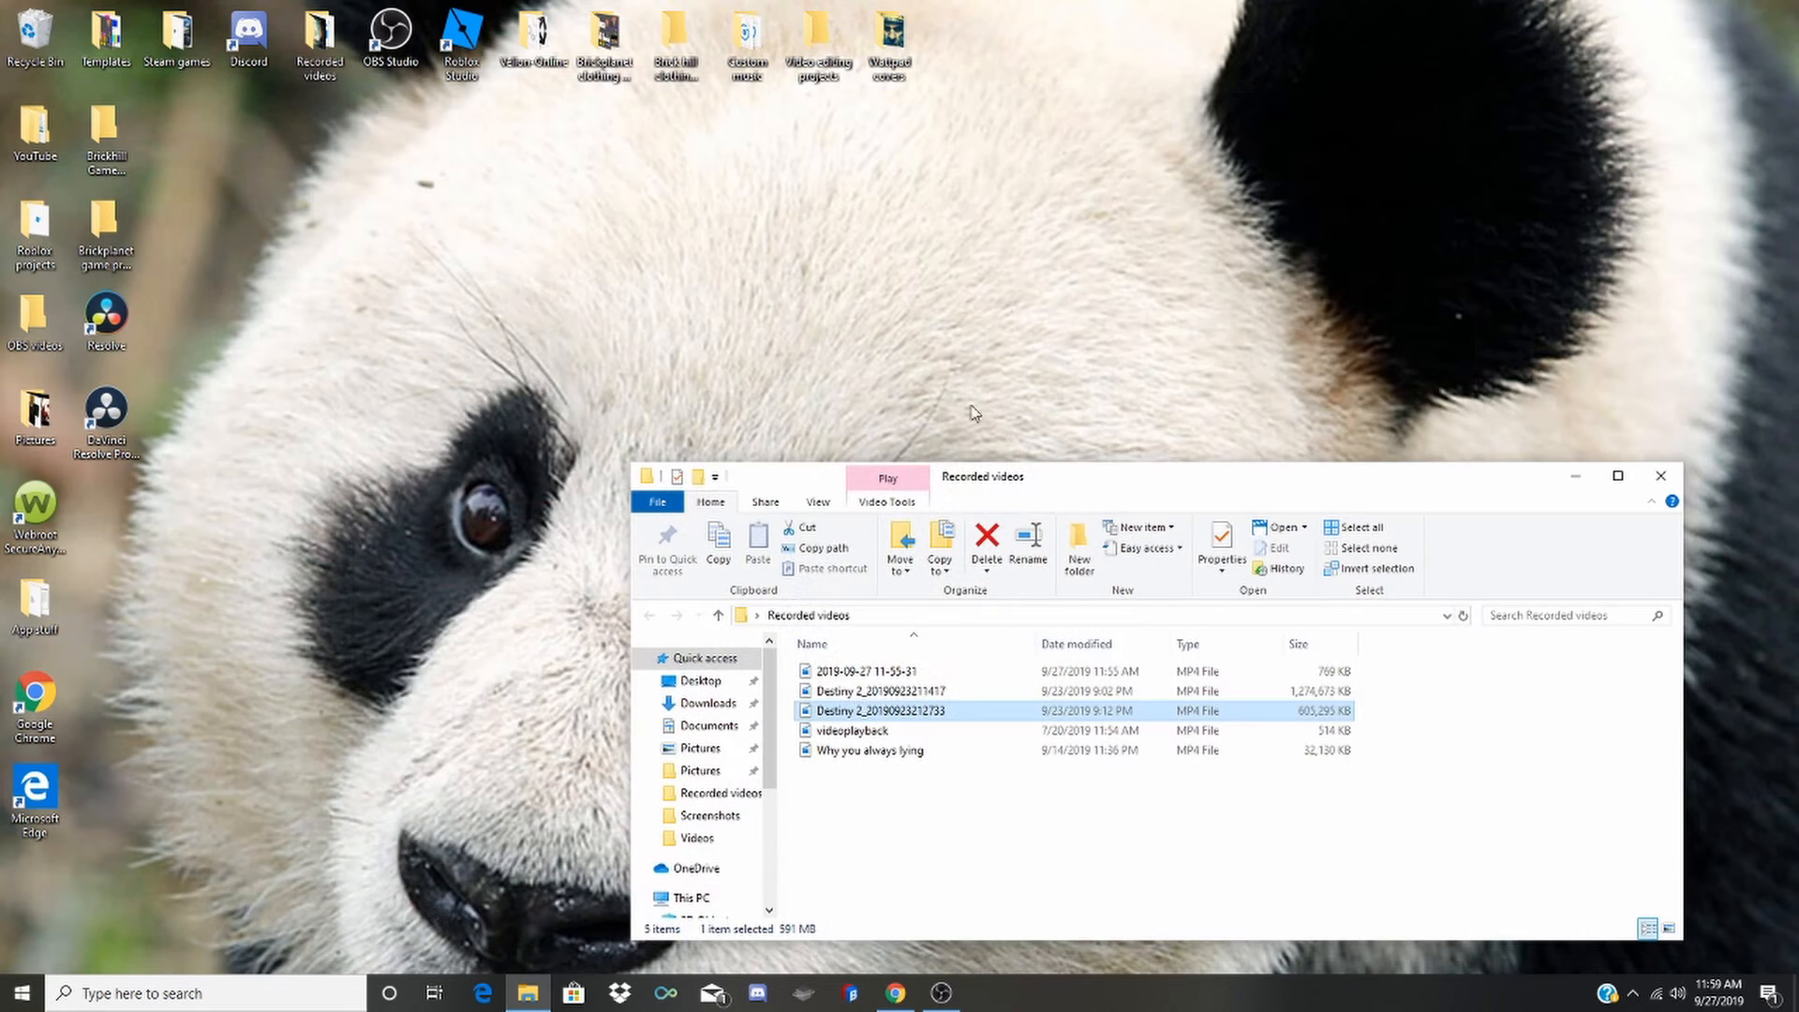
{"action": "left_click", "coordinate": [698, 771]}
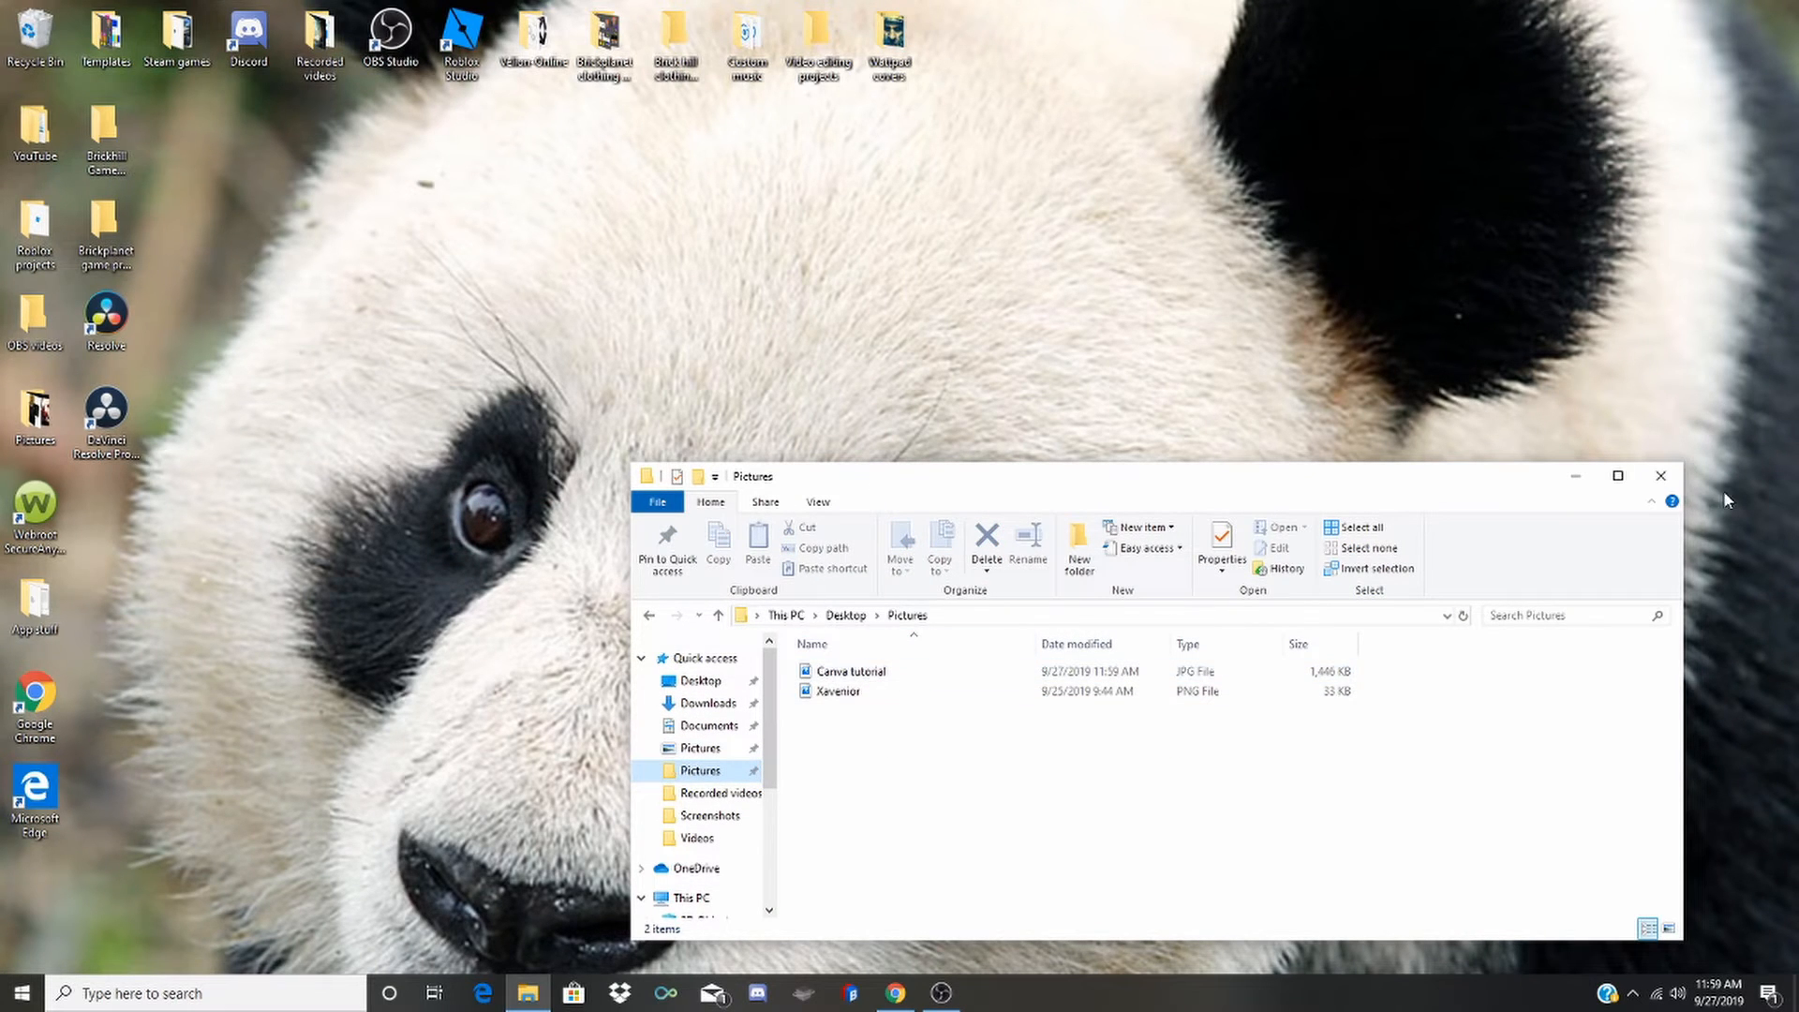
{"action": "left_click", "coordinate": [1661, 476]}
Return to Canva in the browser and upload the Canva tutorial image from the desktop's Pictures folder.
{"action": "left_click", "coordinate": [915, 992]}
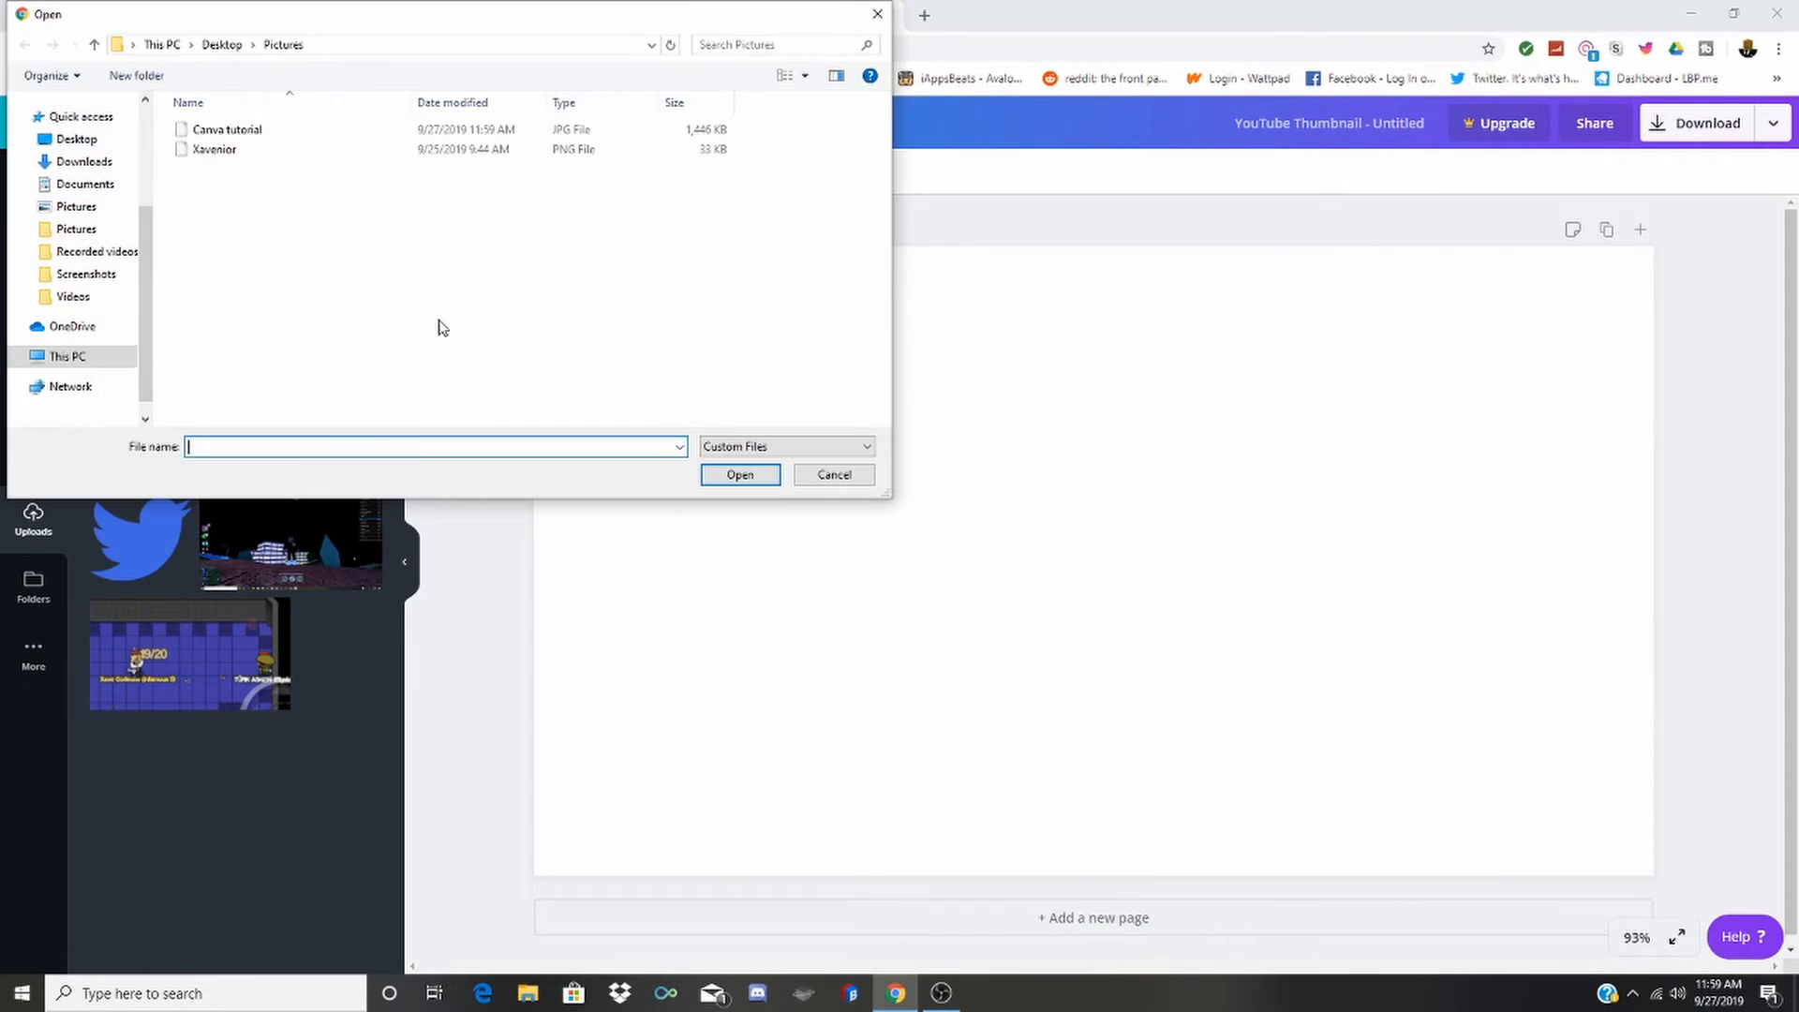
{"action": "scroll", "coordinate": [119, 145], "scroll_direction": "up", "scroll_amount": 2}
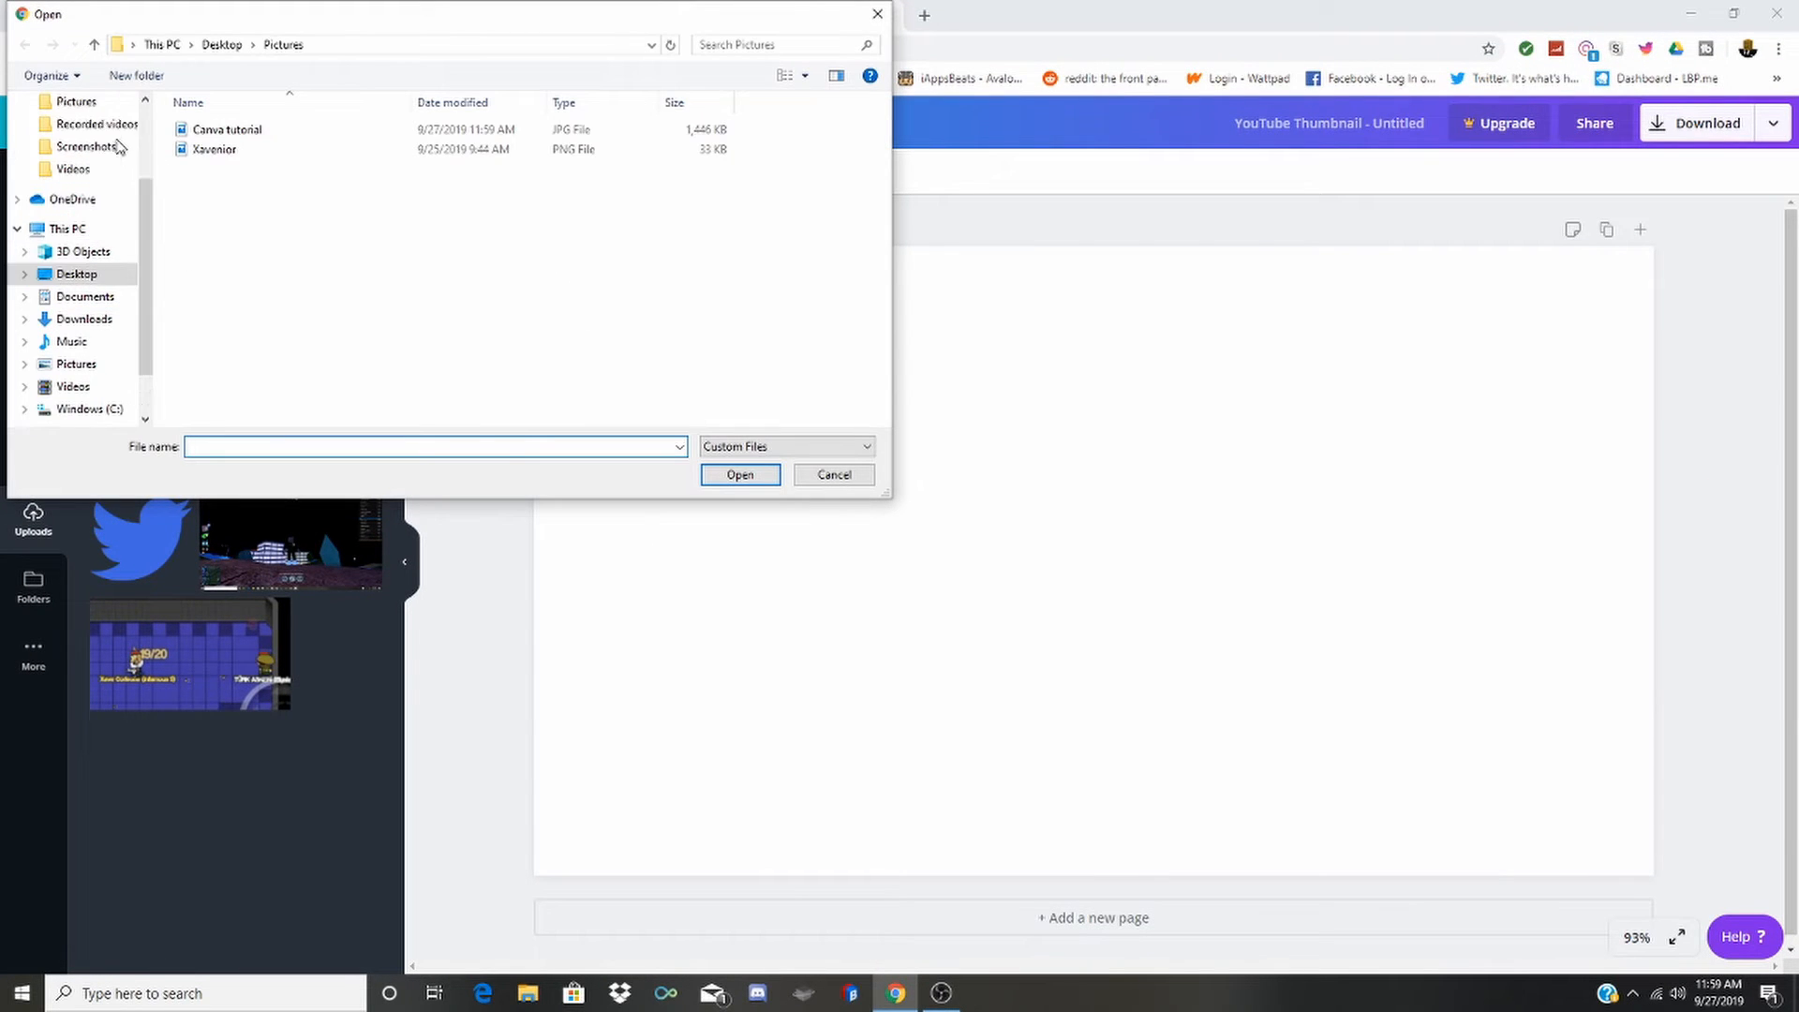
{"action": "left_click", "coordinate": [84, 148]}
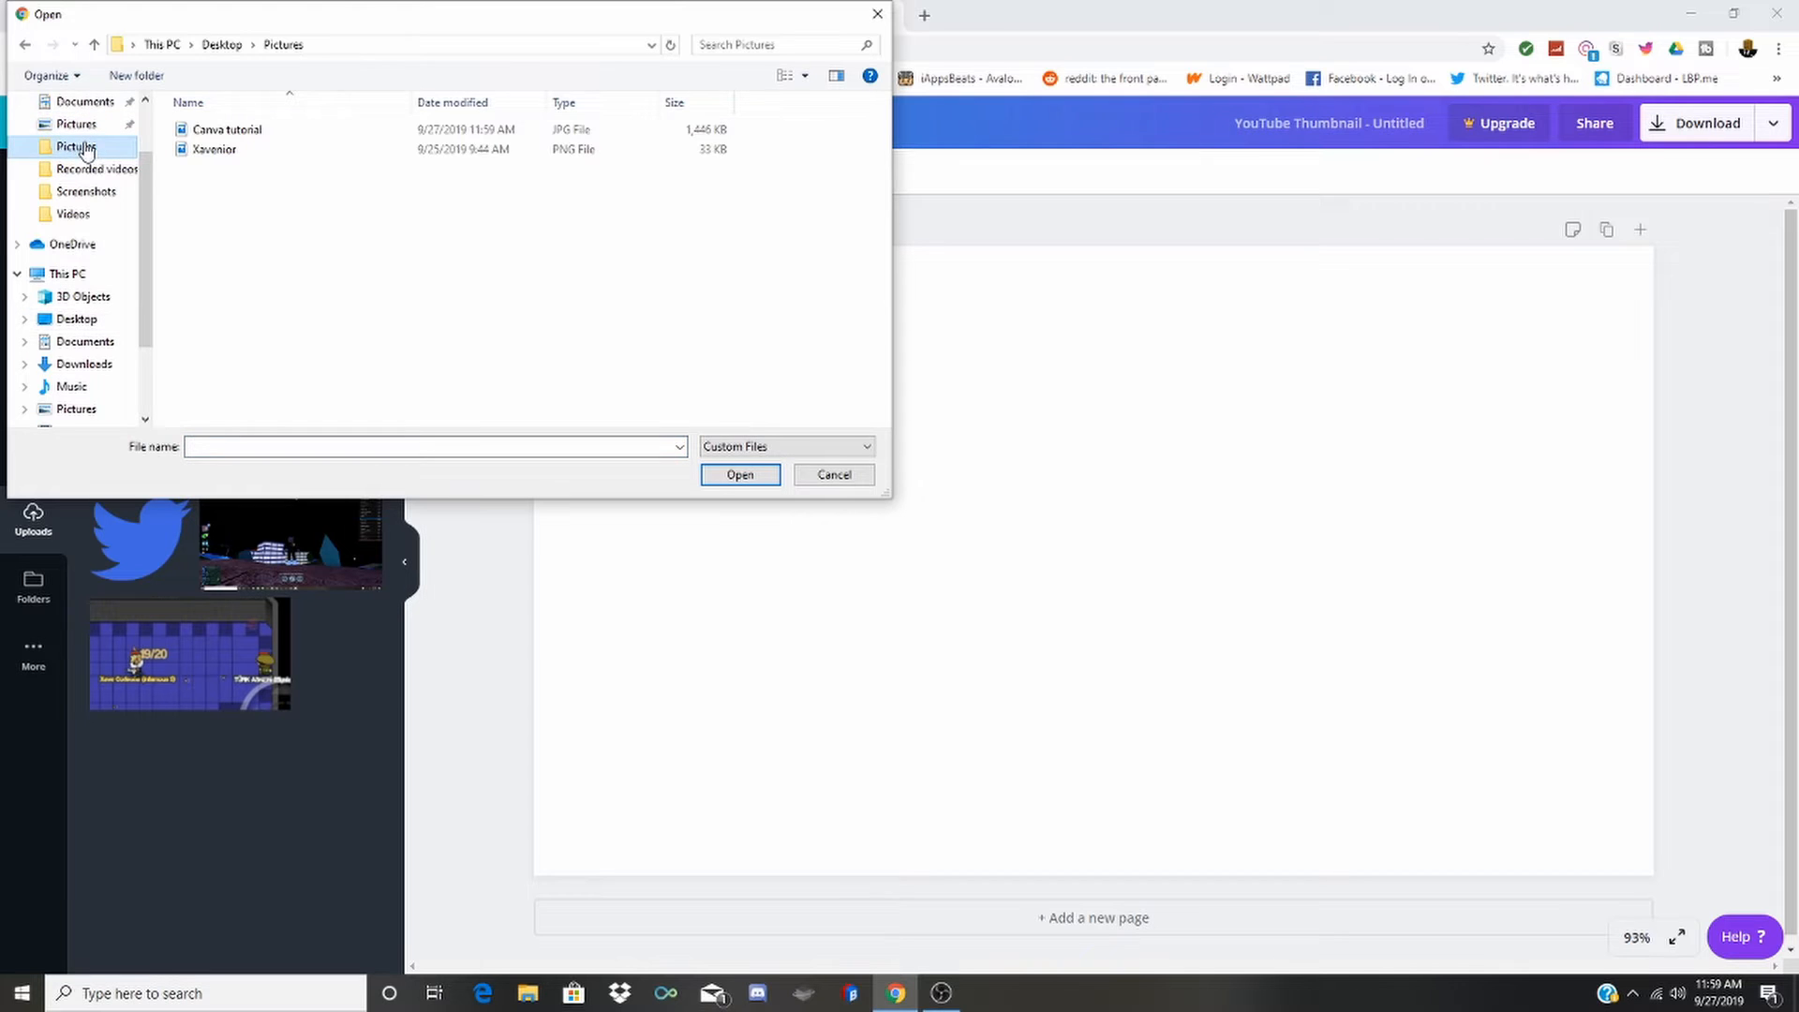
{"action": "left_click", "coordinate": [296, 133]}
{"action": "left_click", "coordinate": [740, 475]}
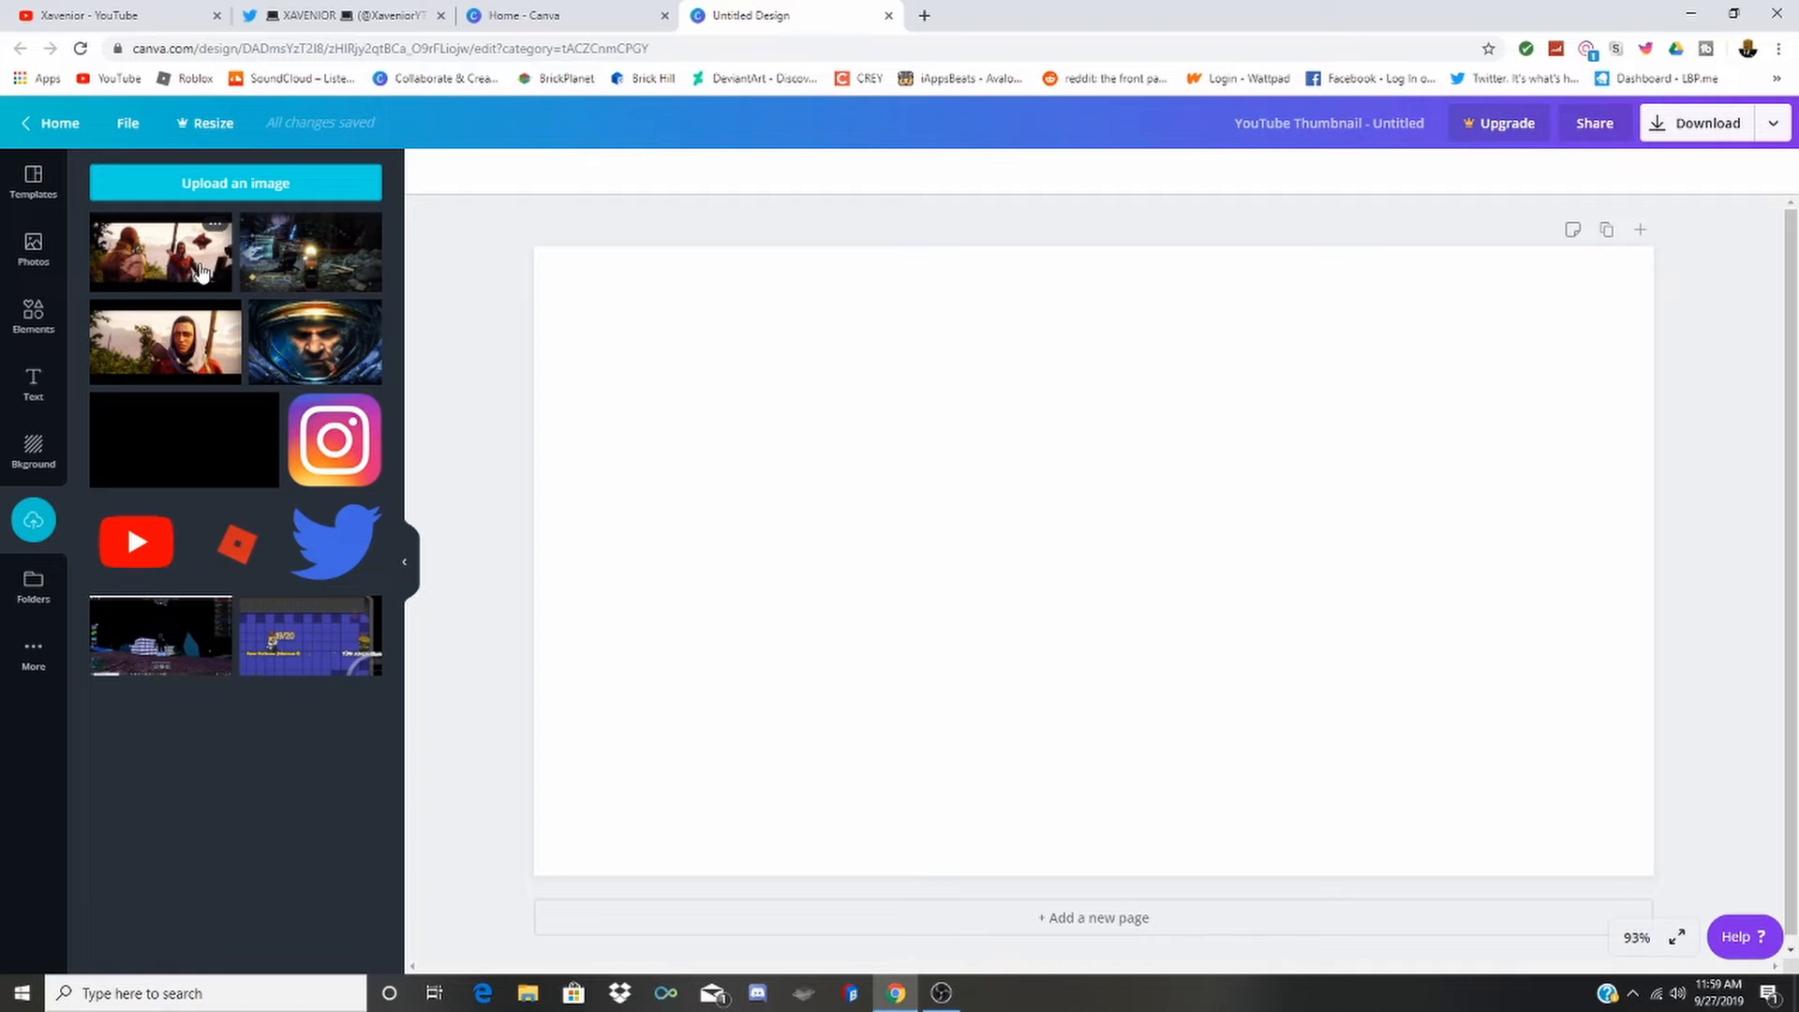
Place the newly uploaded Destiny 2 frame on the page and stretch it to all four page edges.
{"action": "left_click", "coordinate": [188, 266]}
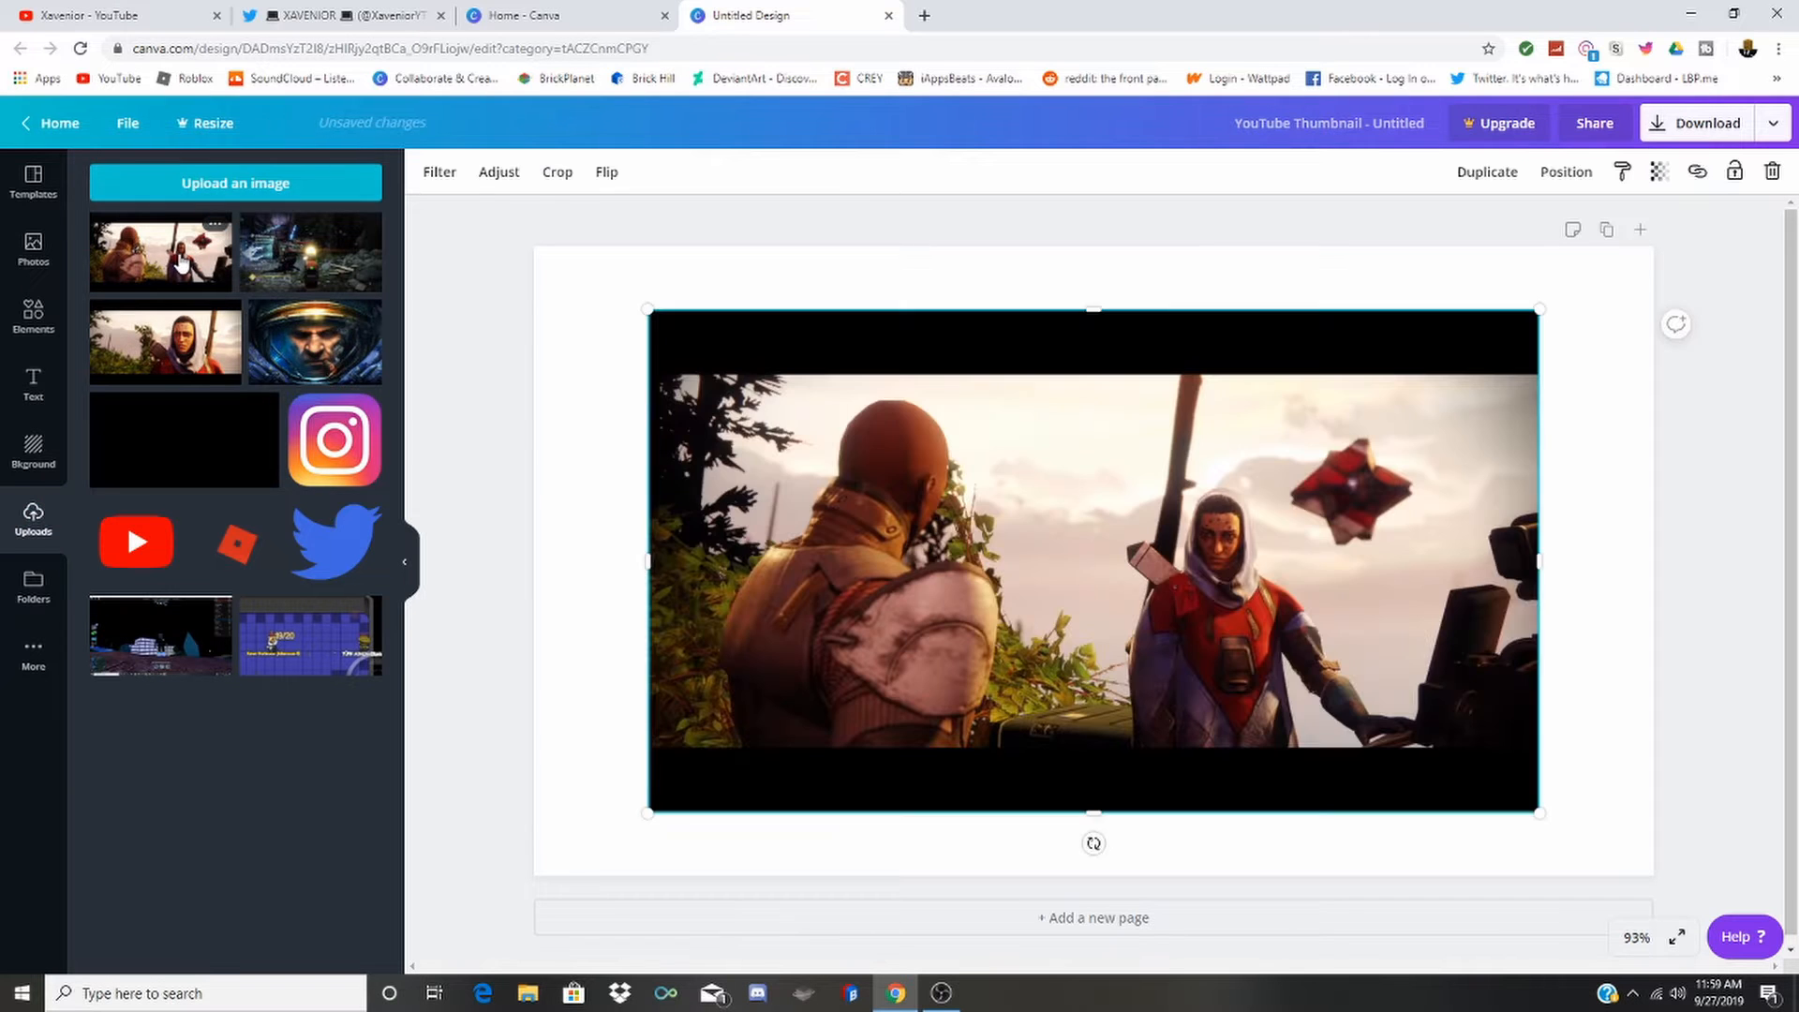
{"action": "left_click_drag", "start_coordinate": [1538, 560], "coordinate": [1653, 523]}
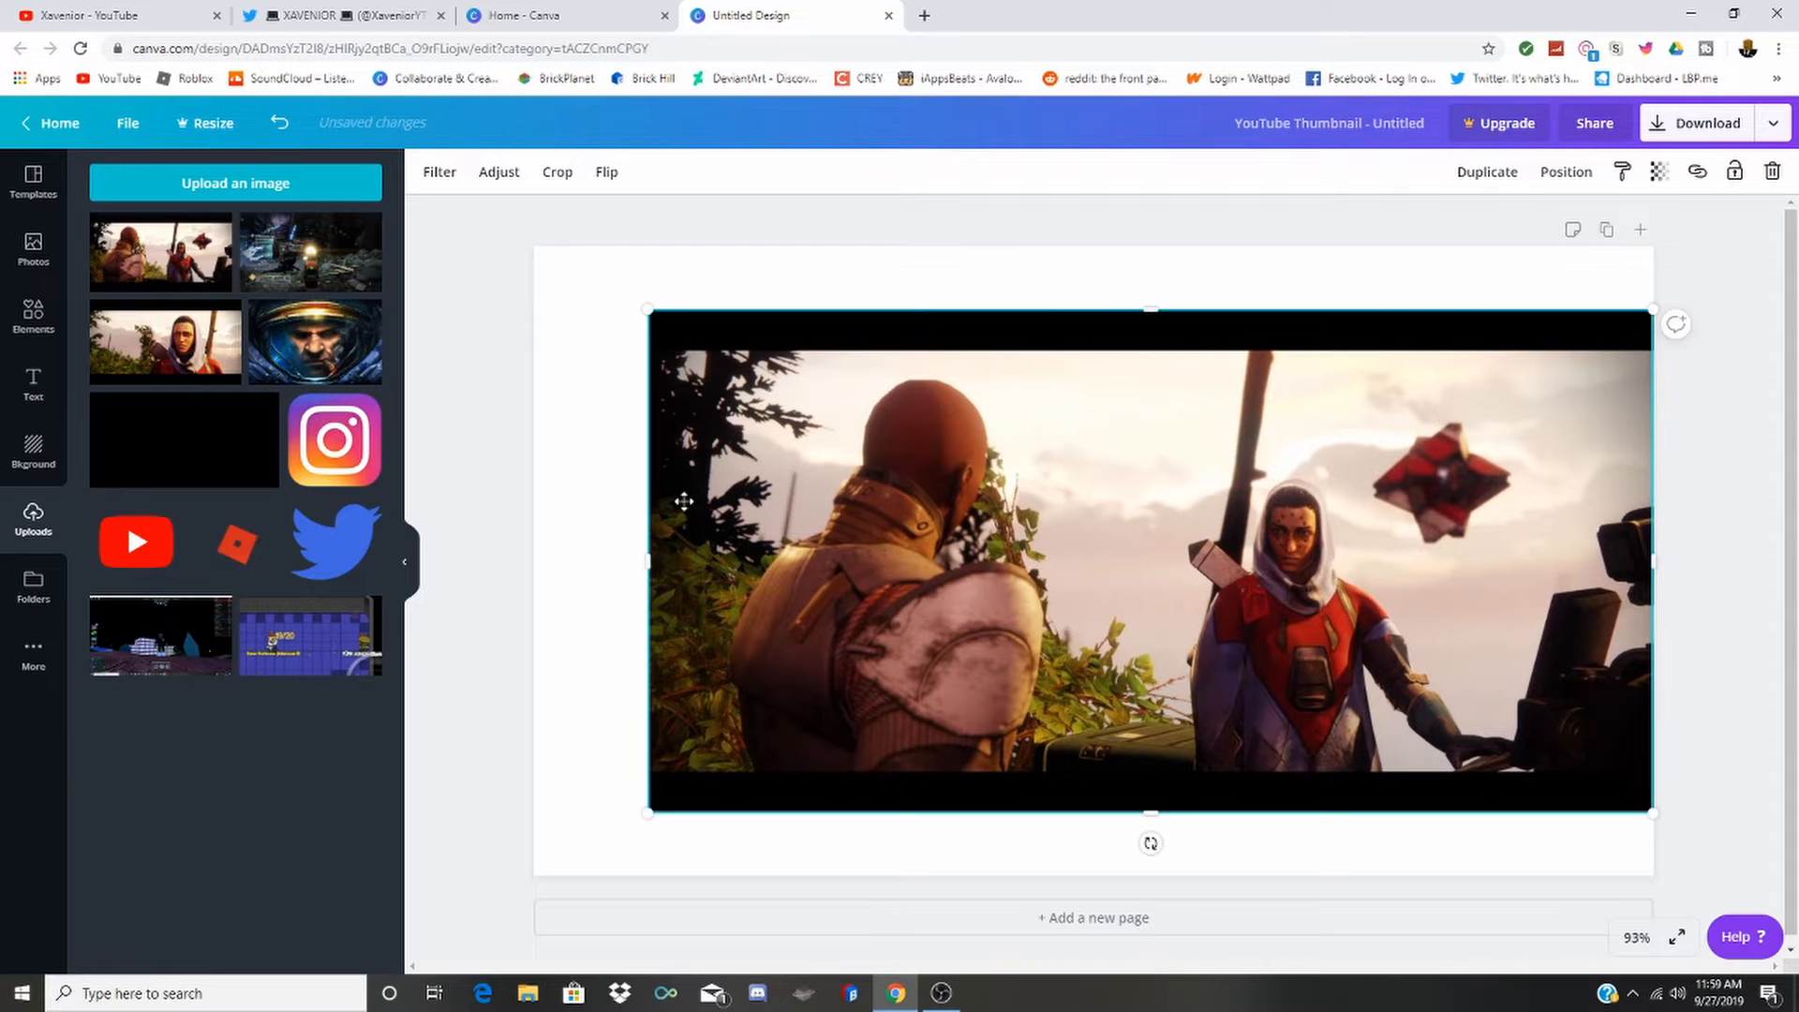
{"action": "left_click_drag", "start_coordinate": [643, 561], "coordinate": [531, 567]}
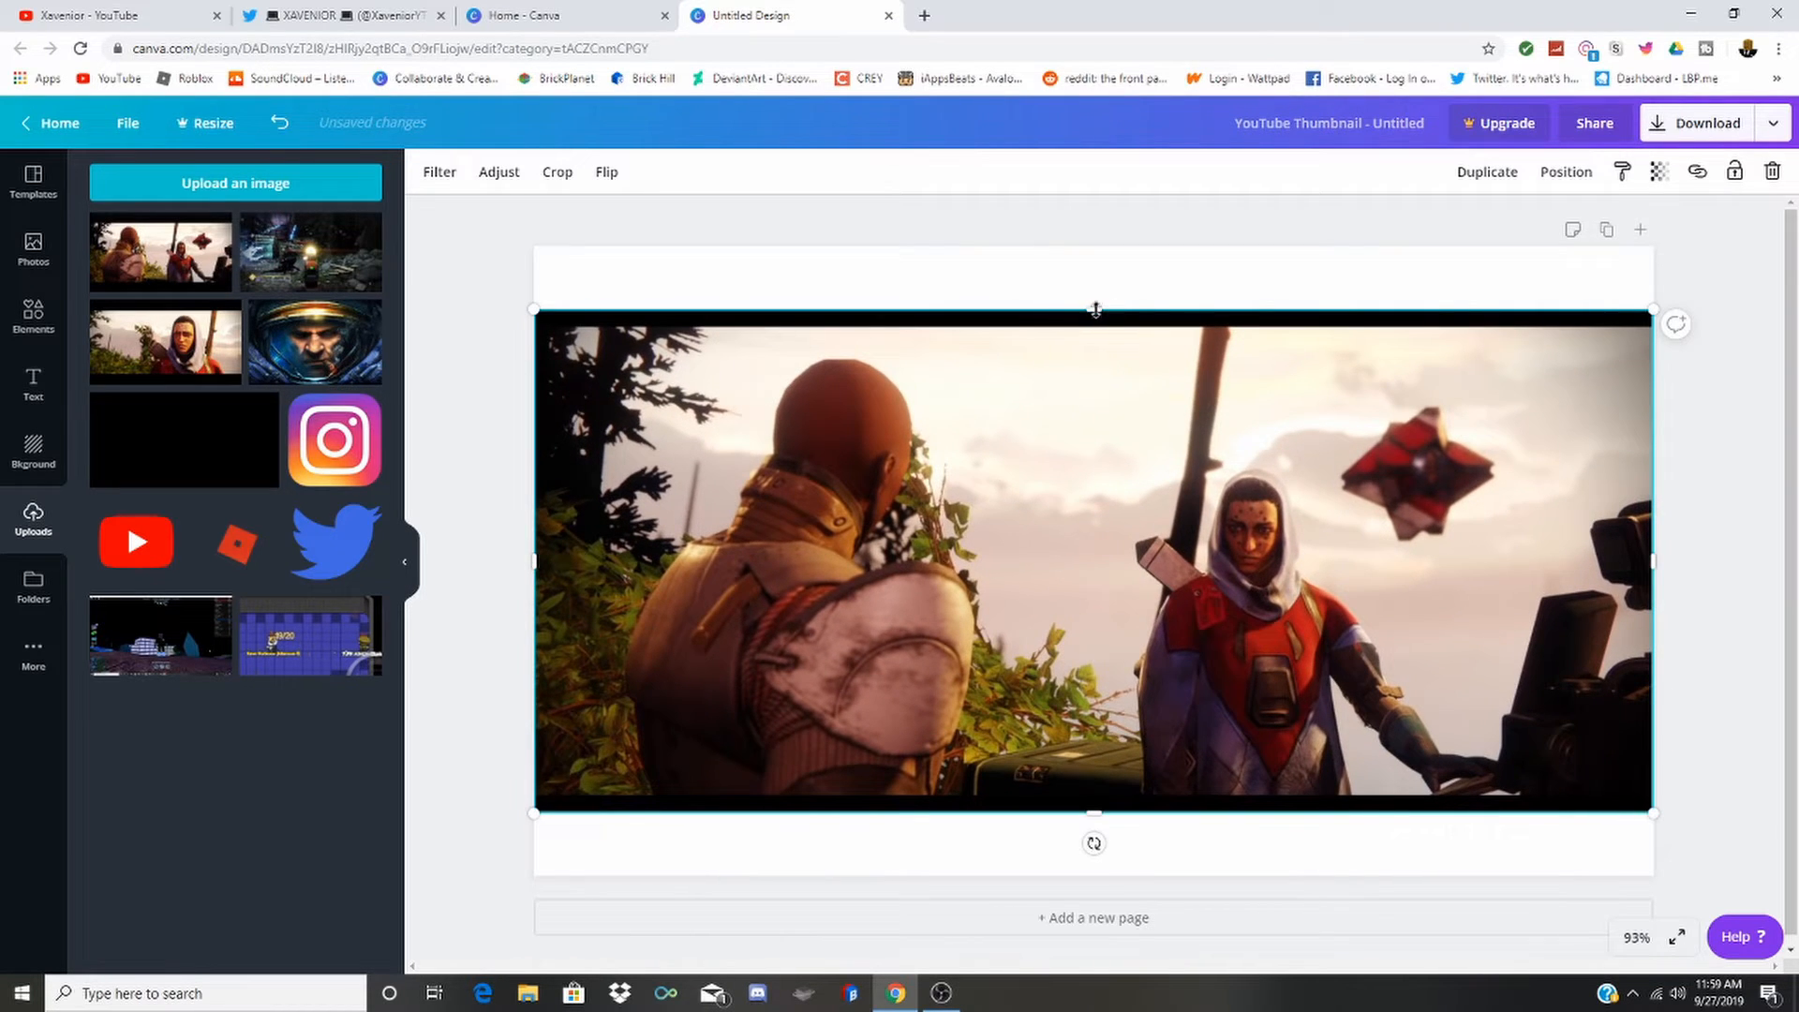
{"action": "left_click_drag", "start_coordinate": [1095, 309], "coordinate": [1087, 251]}
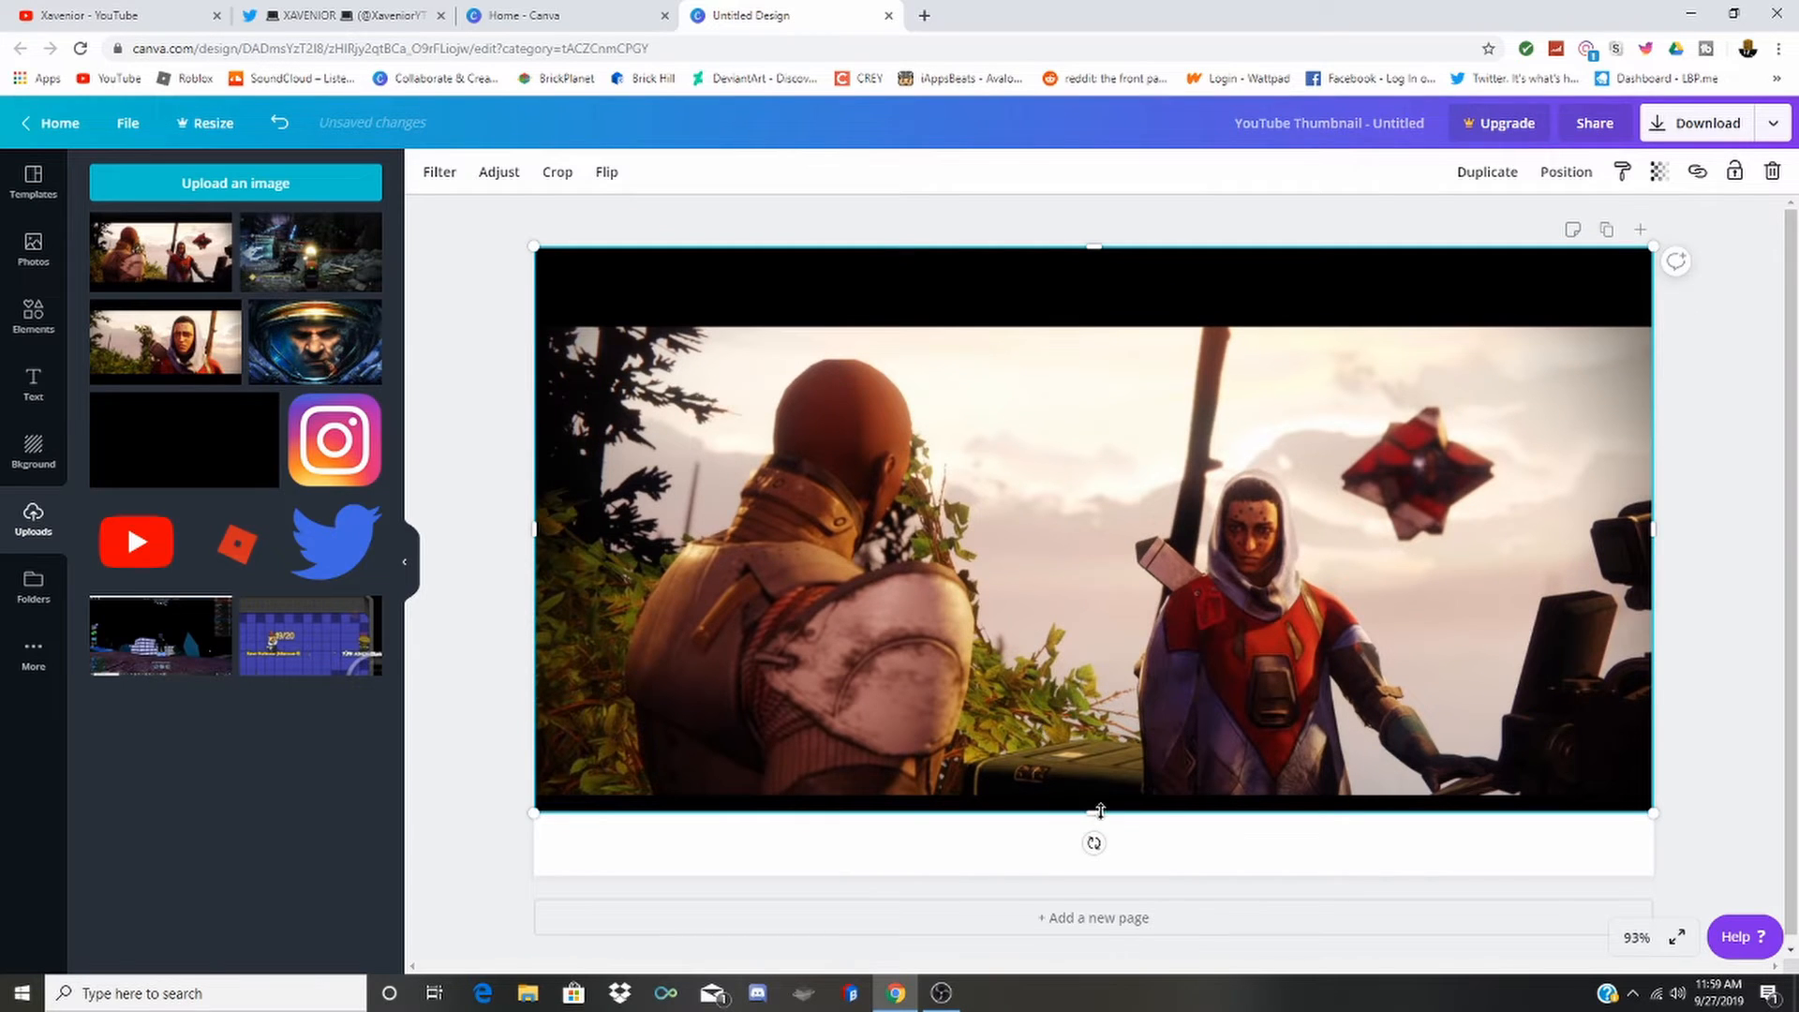
{"action": "left_click_drag", "start_coordinate": [1101, 812], "coordinate": [1145, 876]}
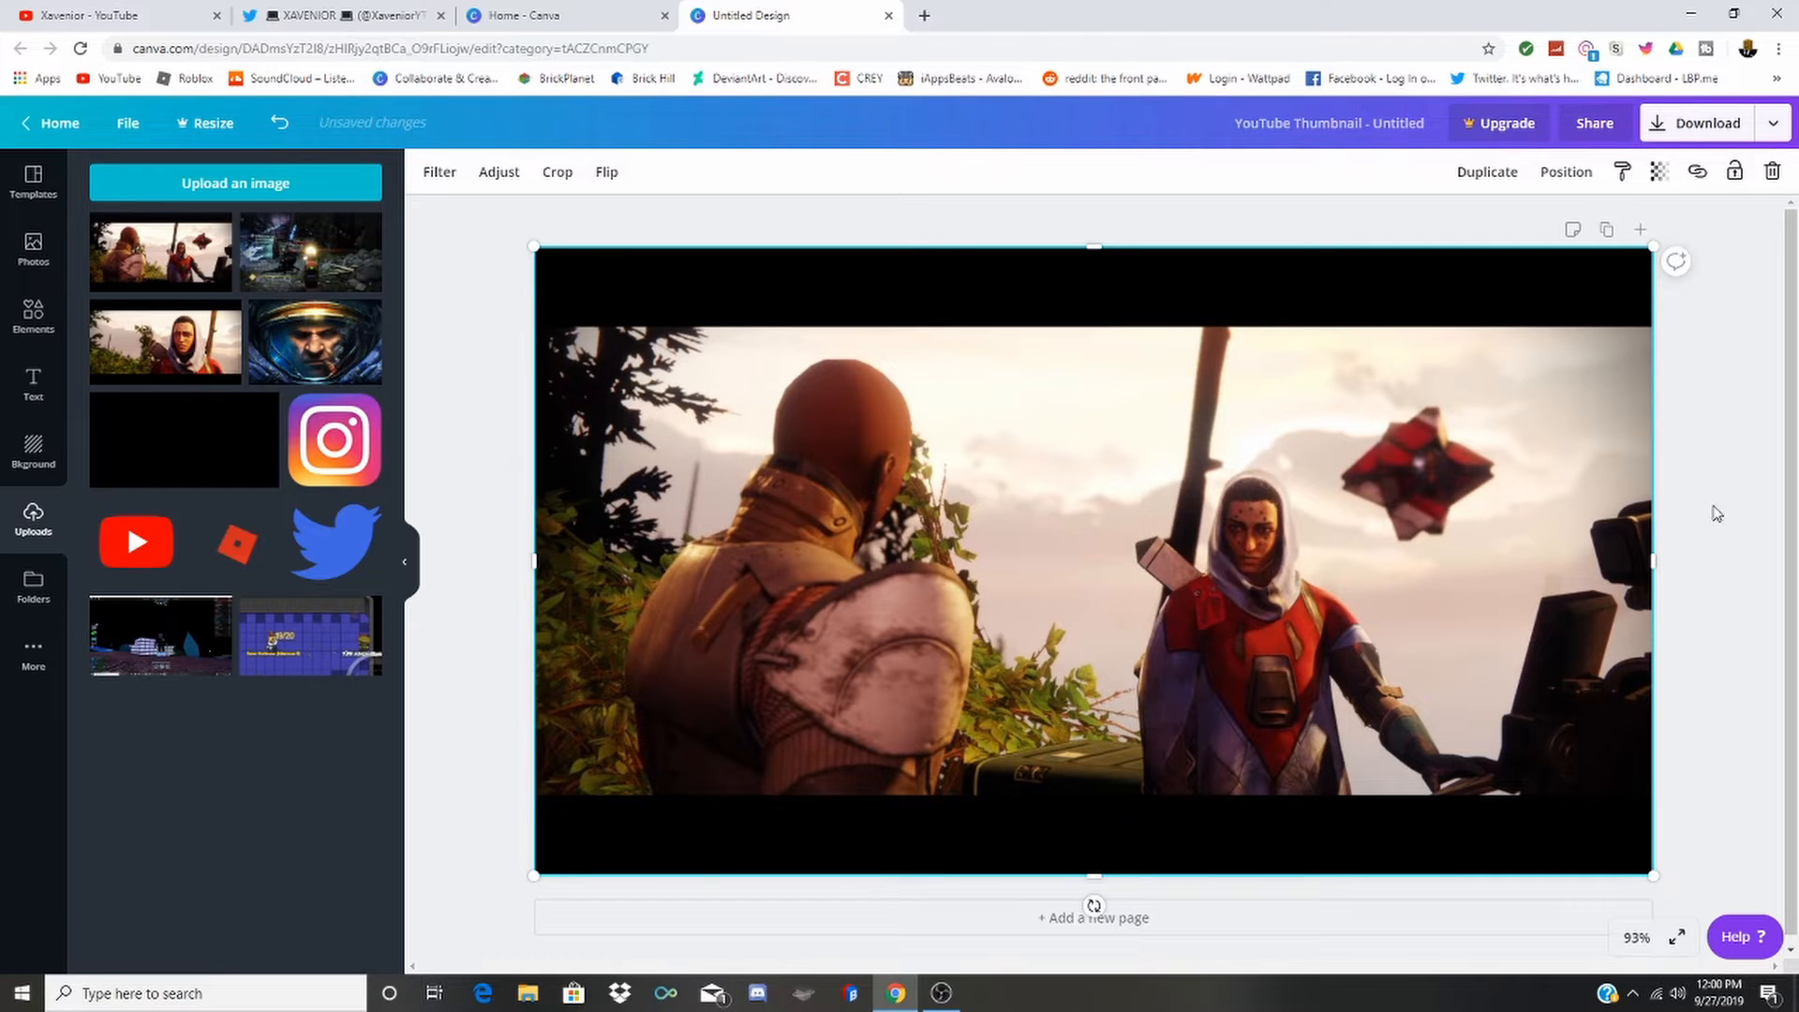
{"action": "left_click", "coordinate": [1709, 517]}
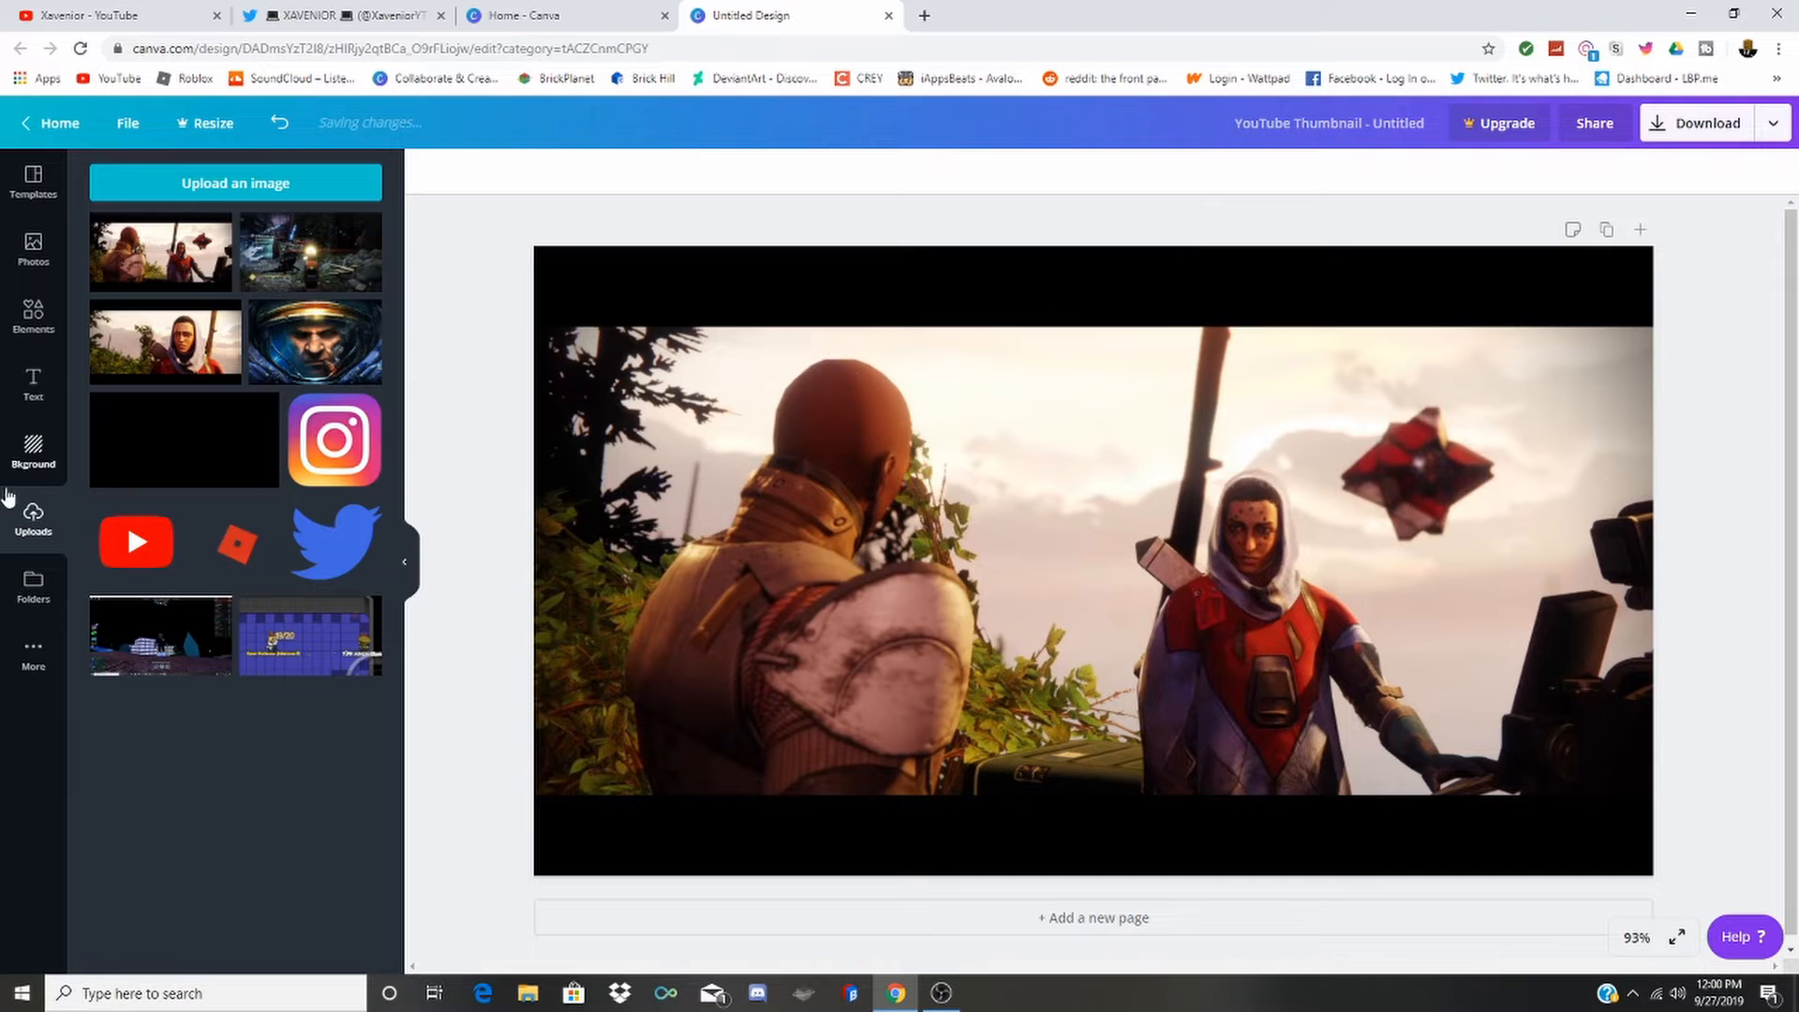
Add the FILM FEST text design to the page and delete its small "THE 16TH ANNUAL ASCOT" text.
{"action": "left_click", "coordinate": [34, 387]}
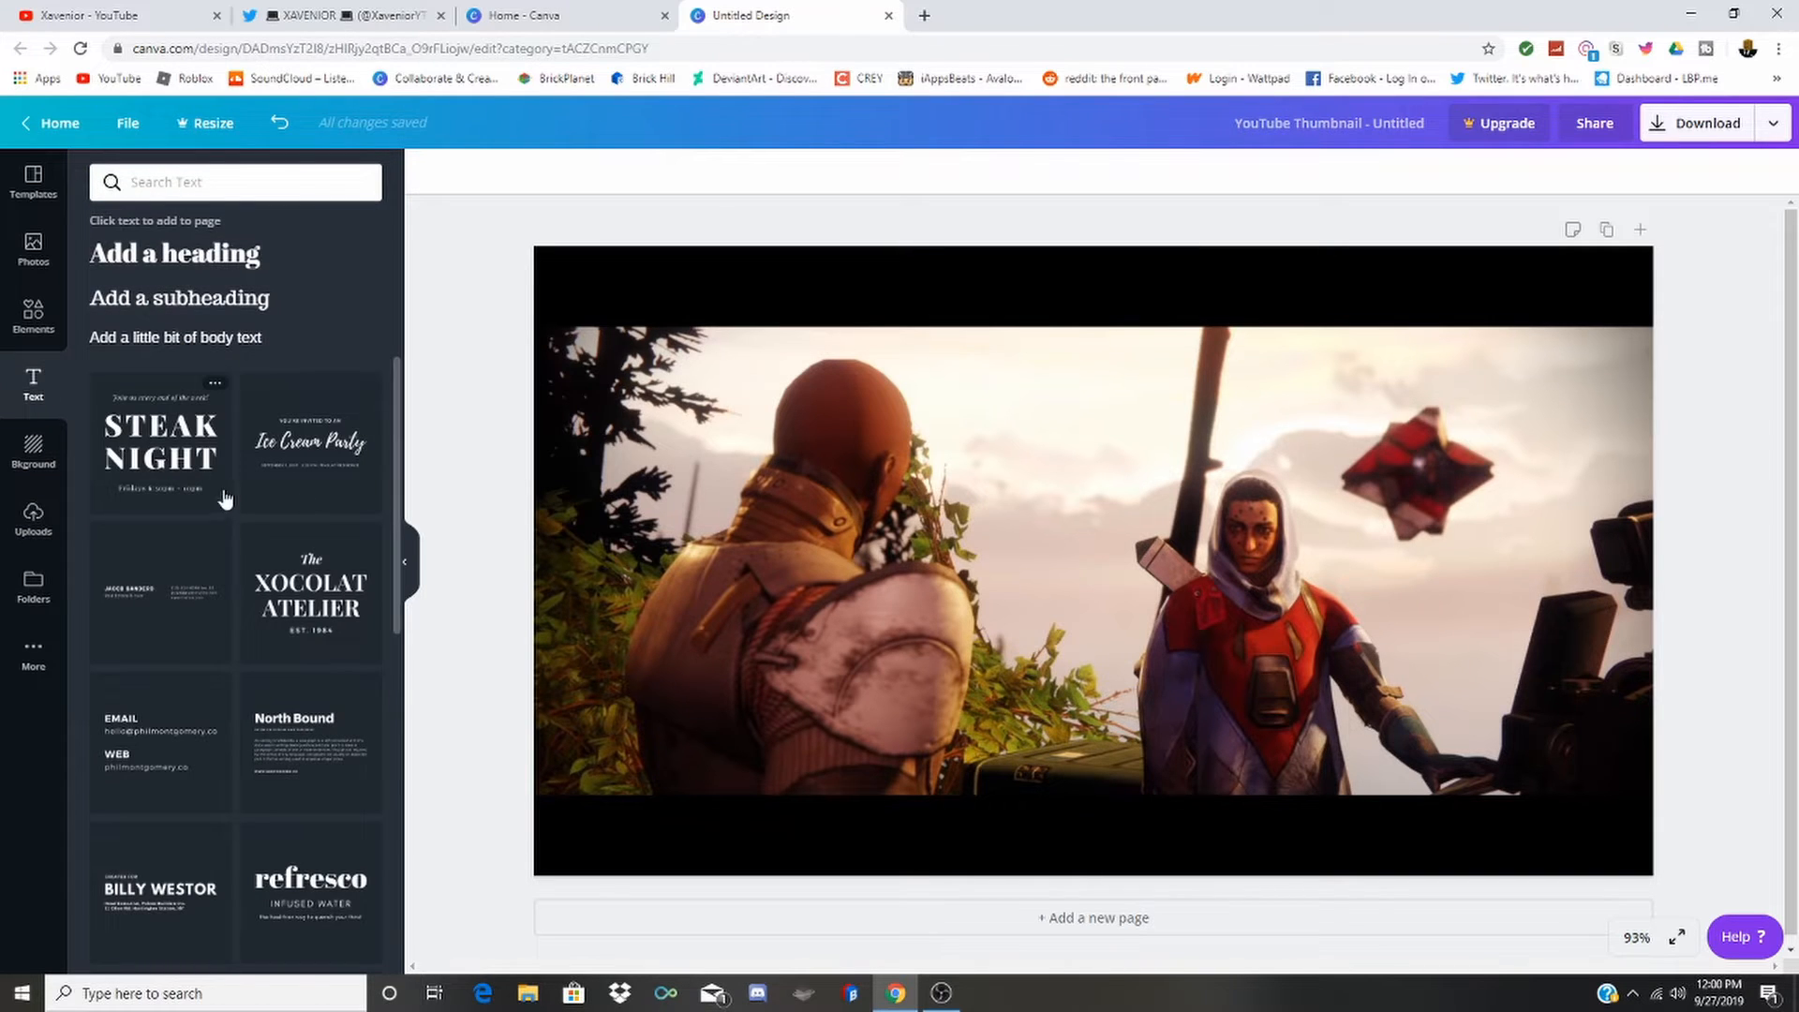
{"action": "scroll", "coordinate": [245, 468], "scroll_direction": "down", "scroll_amount": 1}
{"action": "scroll", "coordinate": [245, 468], "scroll_direction": "down", "scroll_amount": 10}
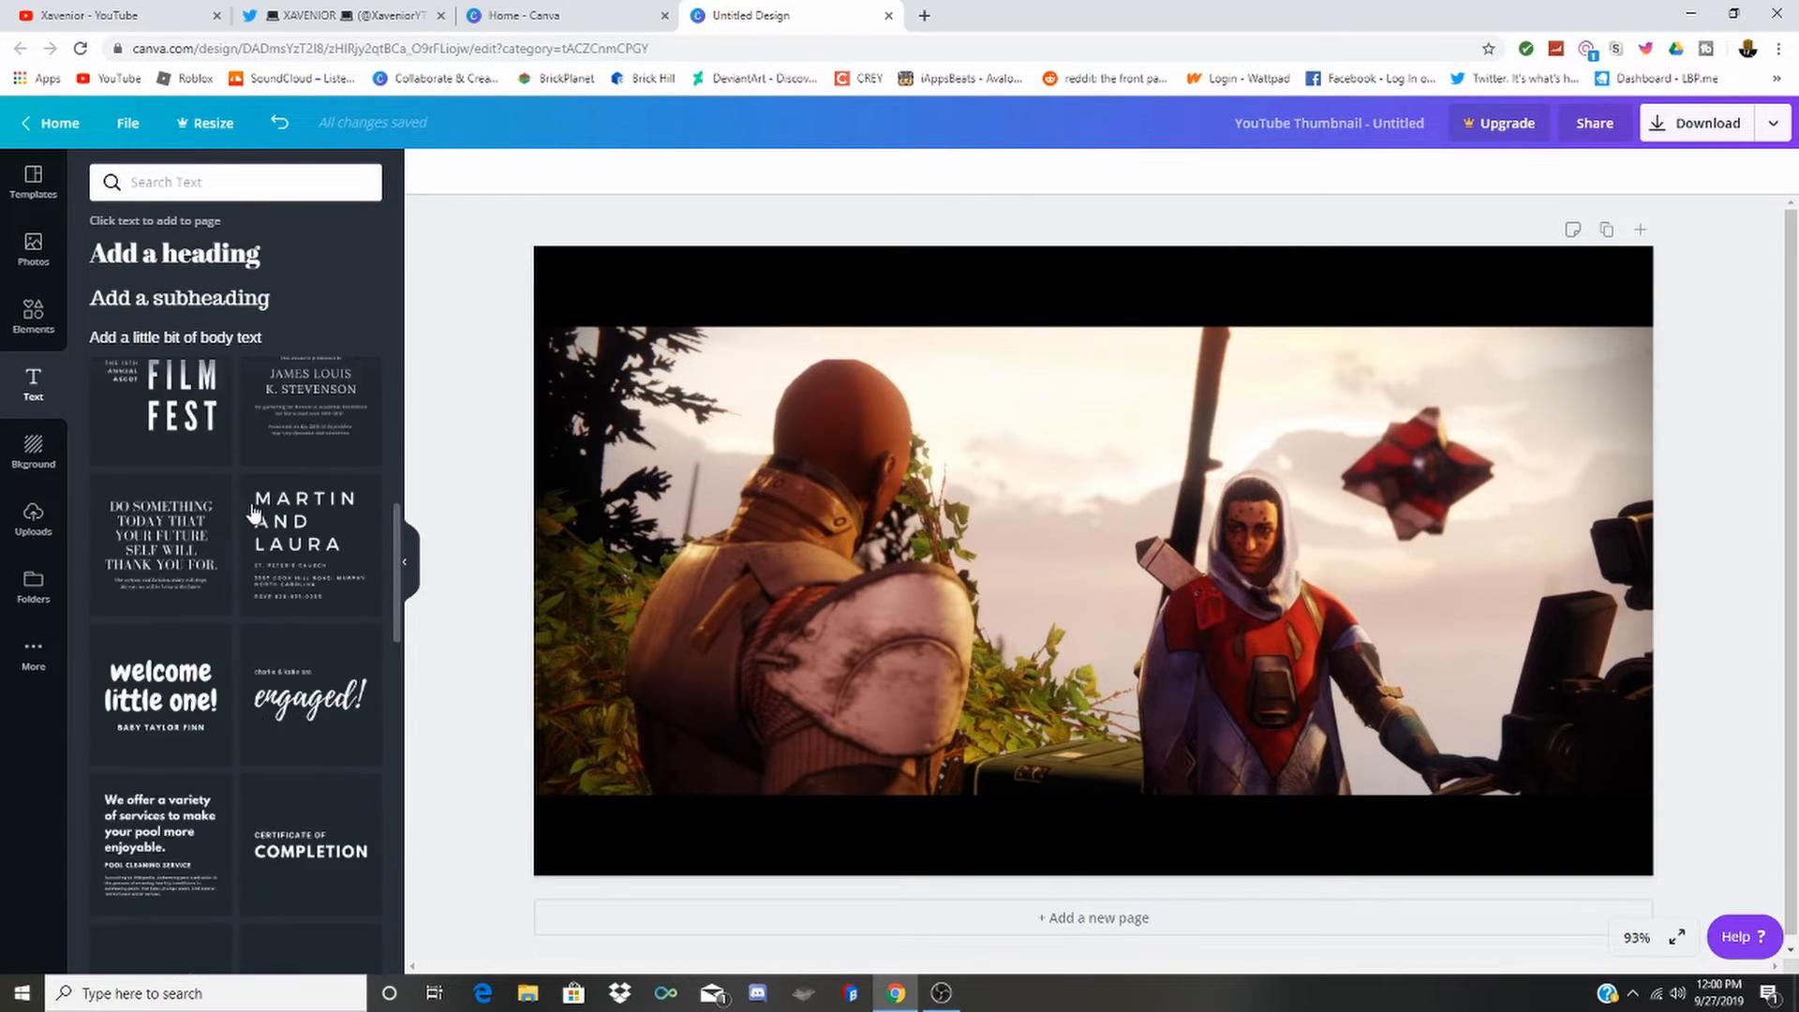
{"action": "scroll", "coordinate": [258, 528], "scroll_direction": "up", "scroll_amount": 8}
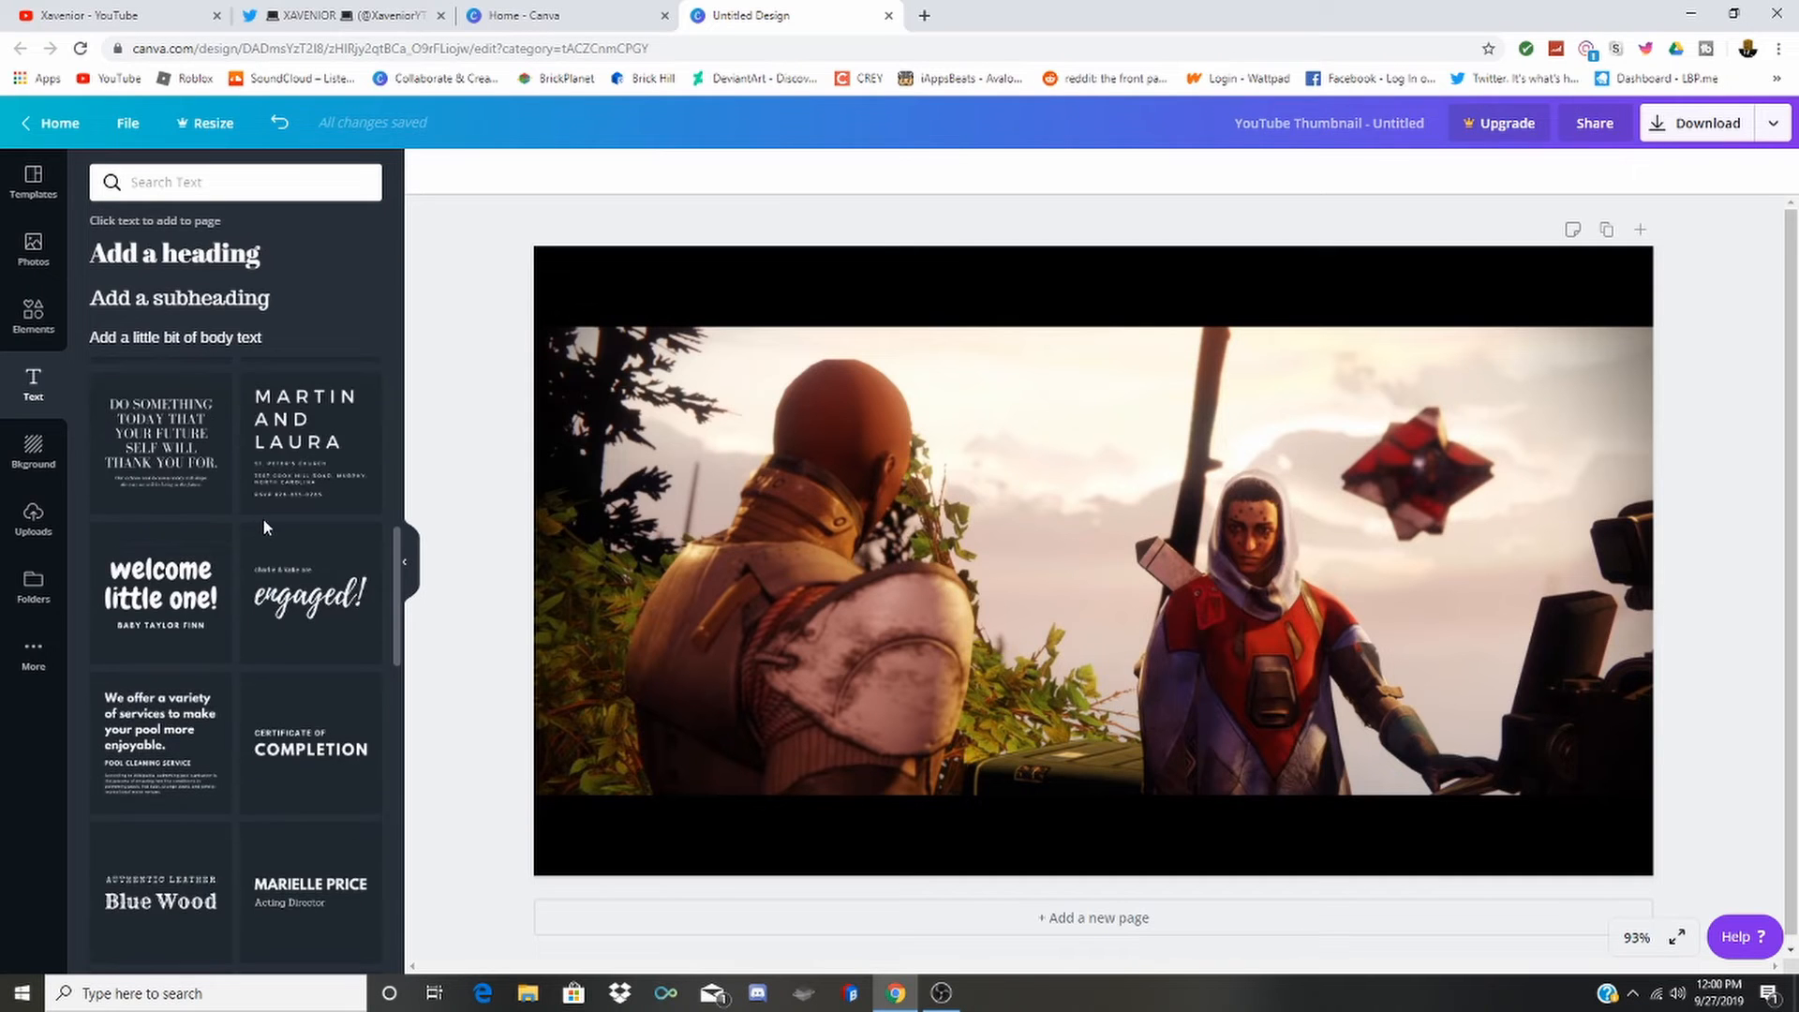
{"action": "left_click", "coordinate": [187, 687]}
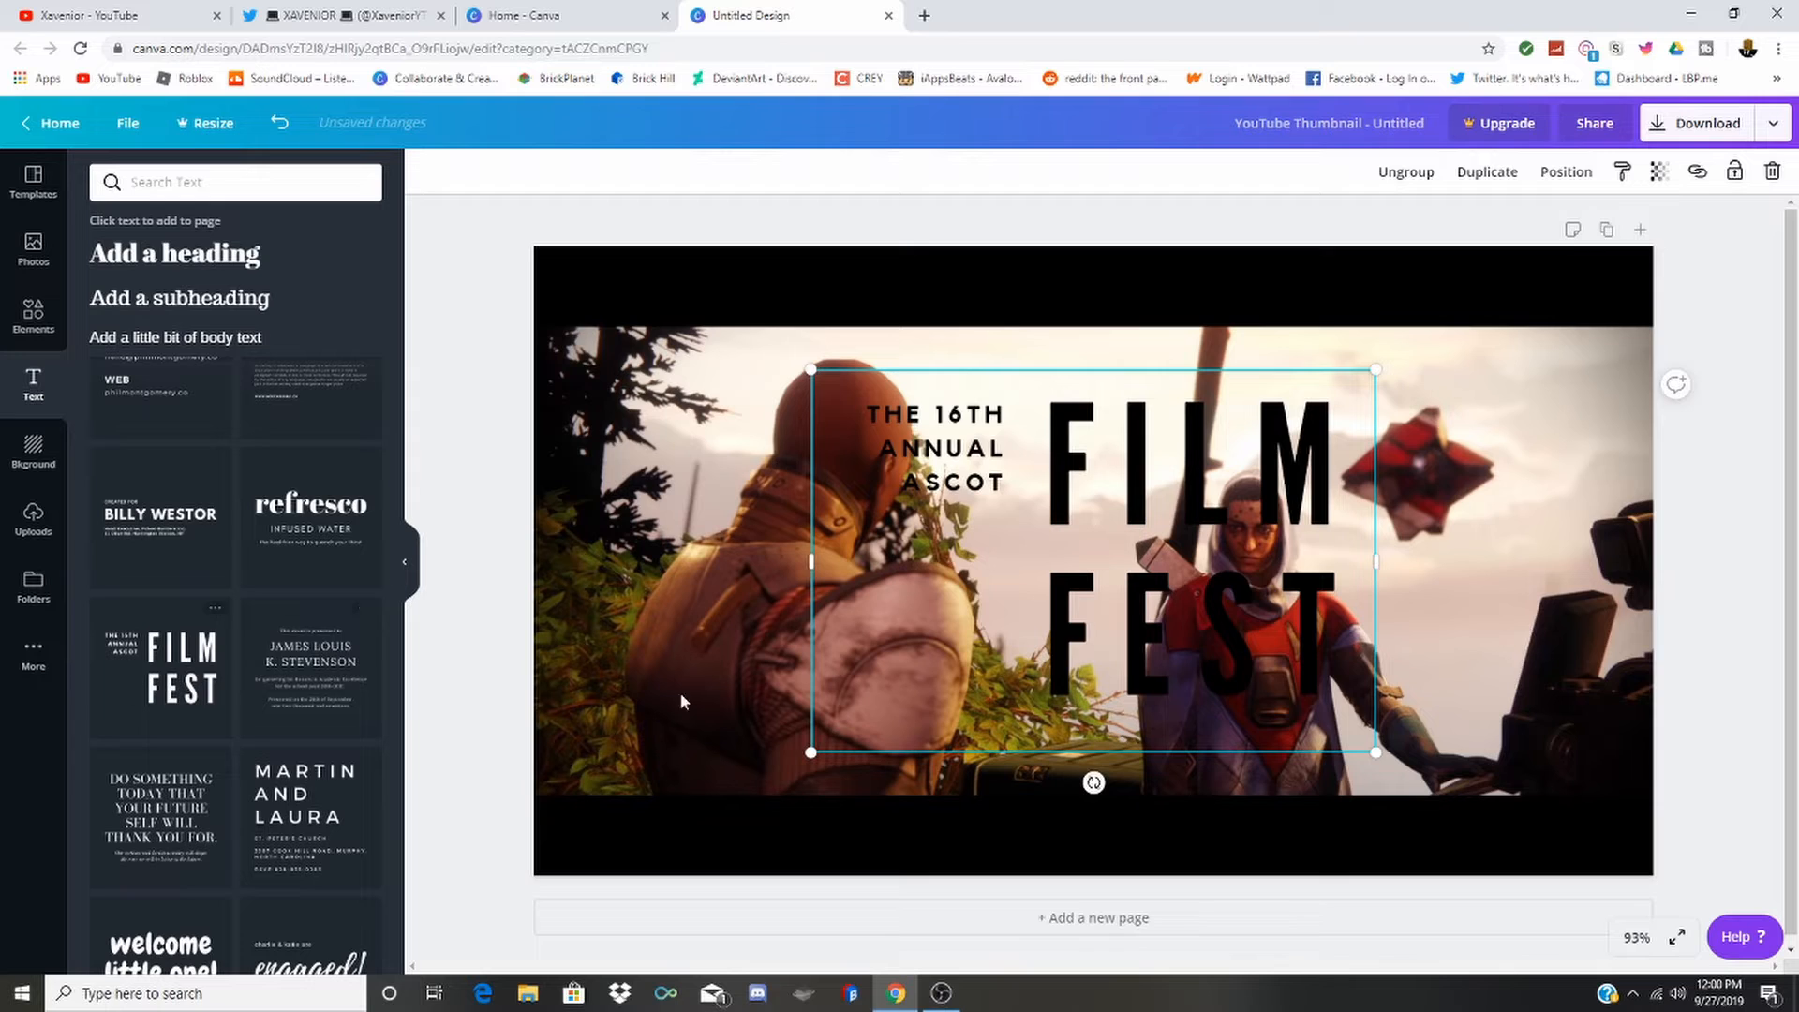
{"action": "left_click", "coordinate": [959, 458]}
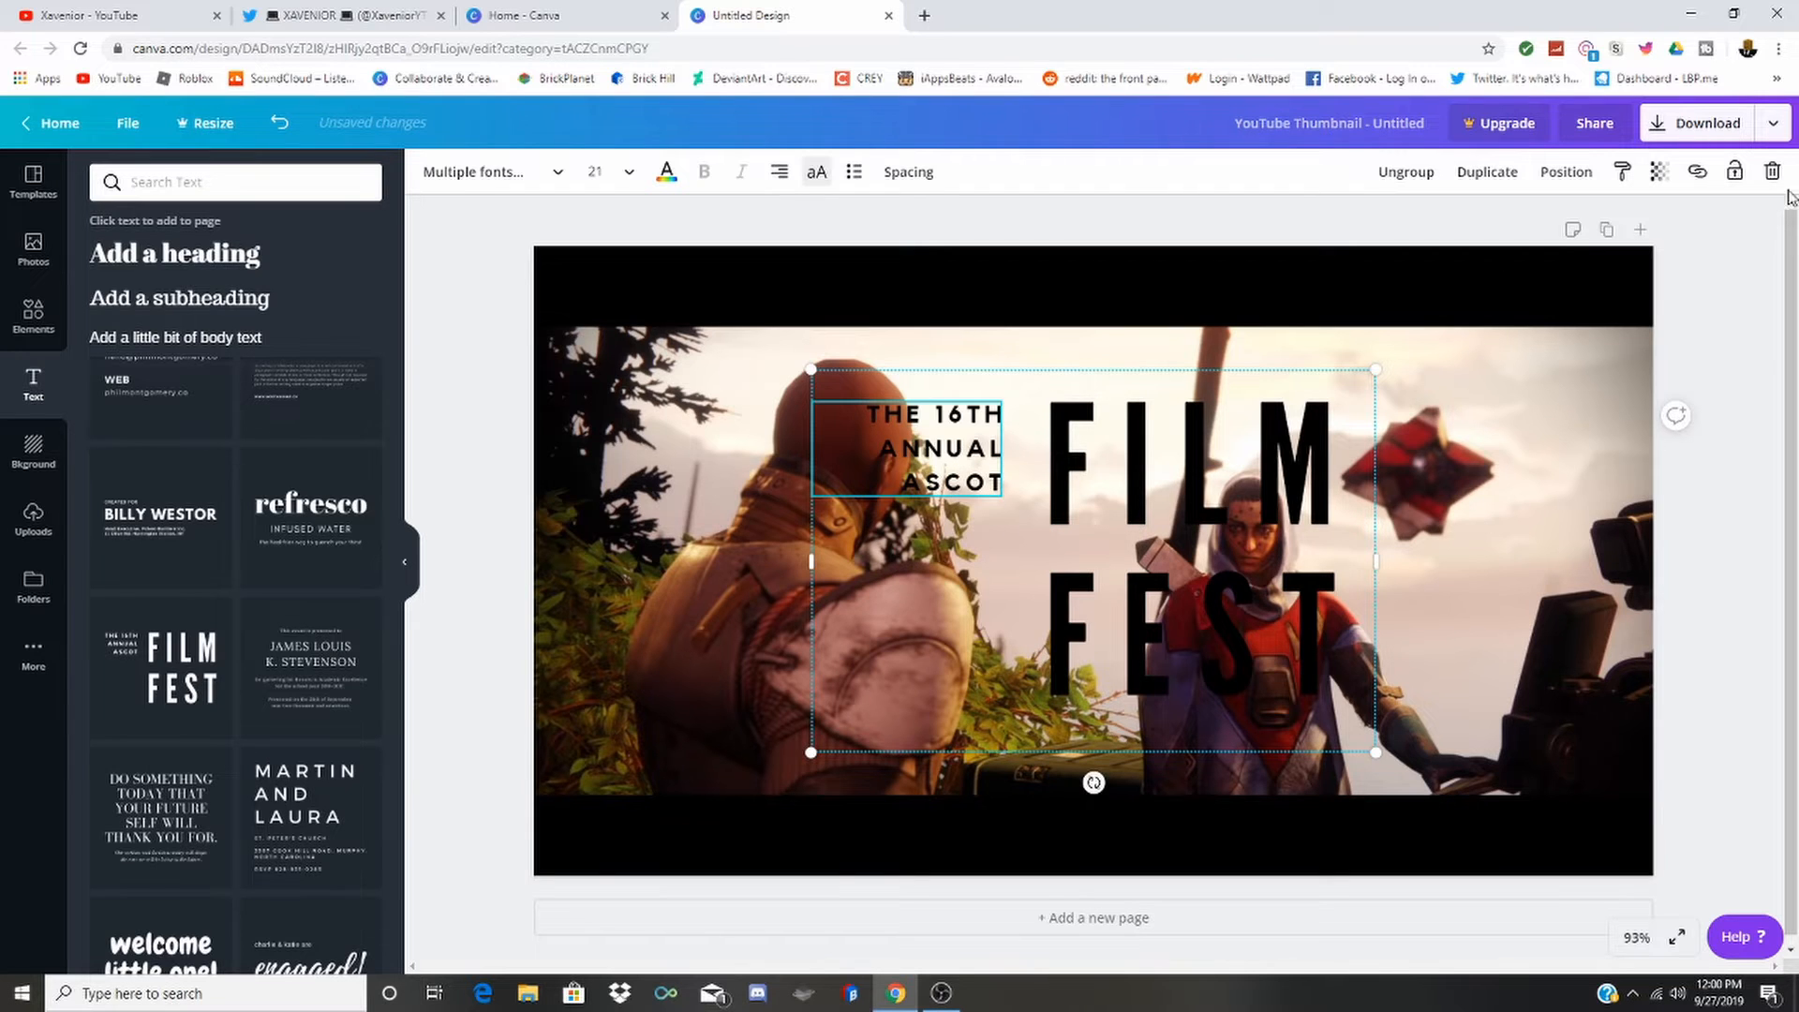
{"action": "left_click", "coordinate": [1772, 172]}
{"action": "left_click", "coordinate": [1724, 220]}
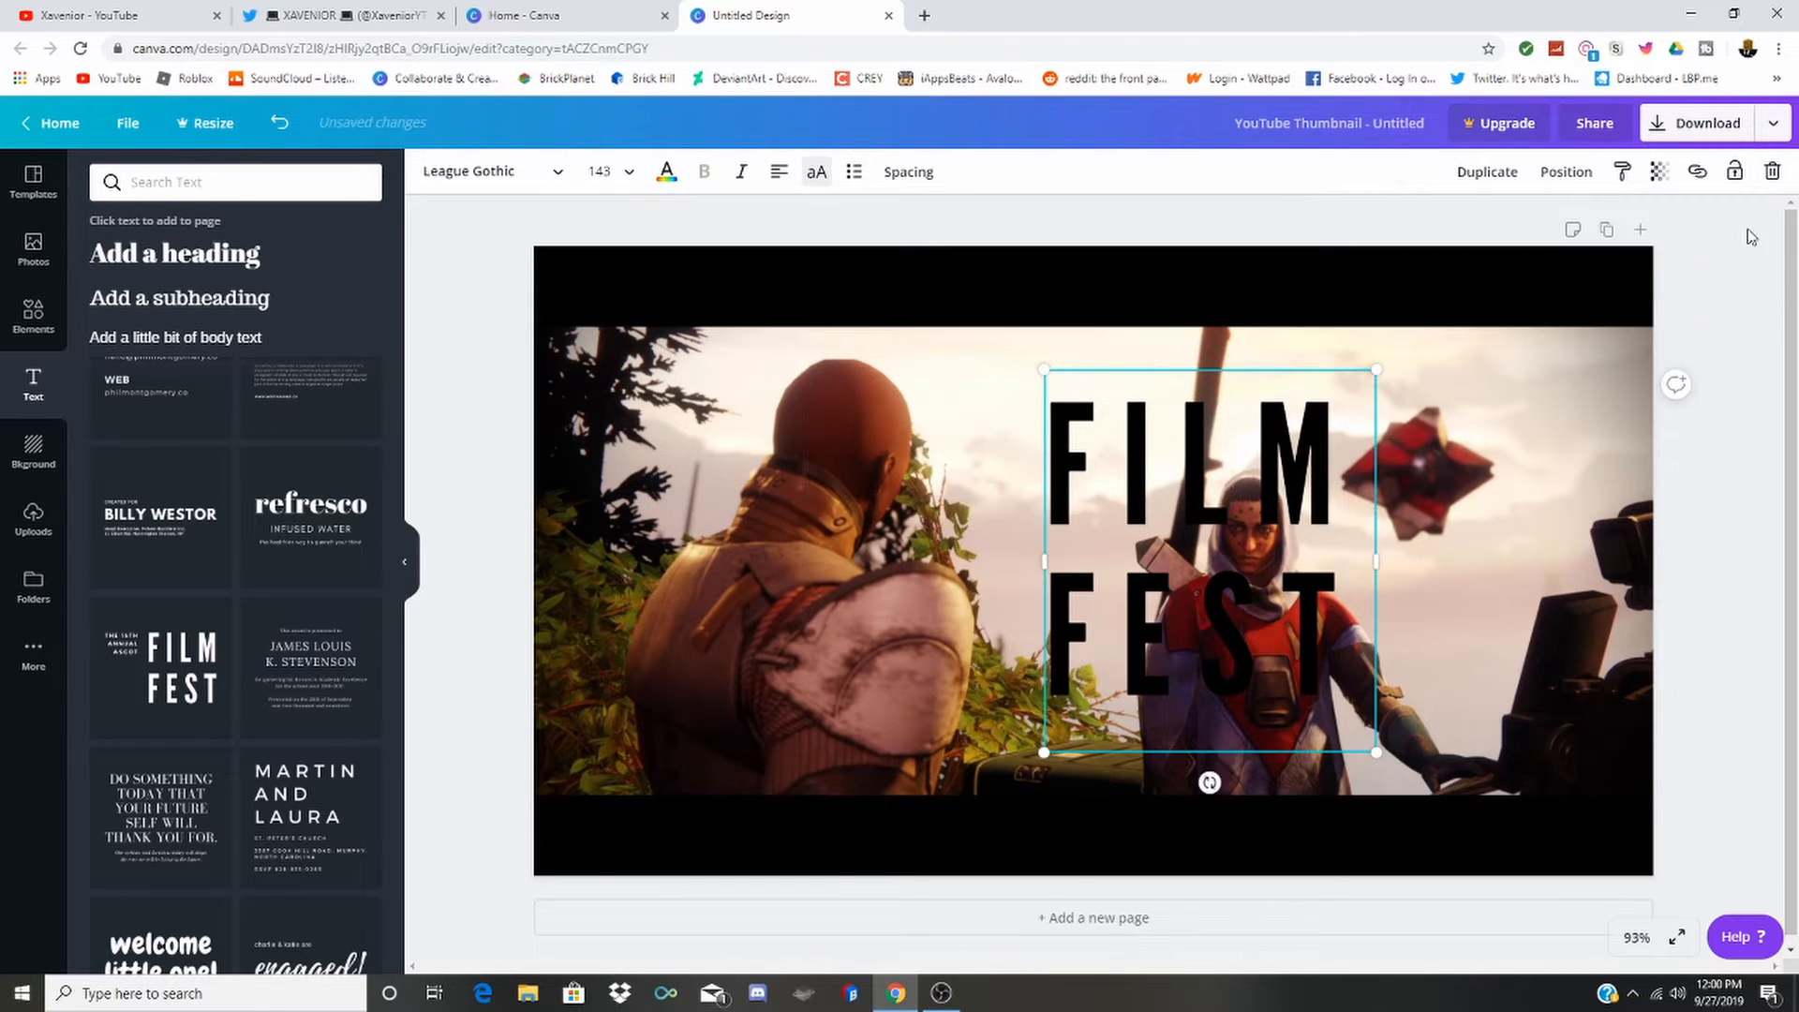
Replace the FILM FEST wording with "CANVA TUTORIAL".
{"action": "left_click", "coordinate": [1340, 673]}
{"action": "left_click_drag", "start_coordinate": [1340, 672], "coordinate": [1051, 484]}
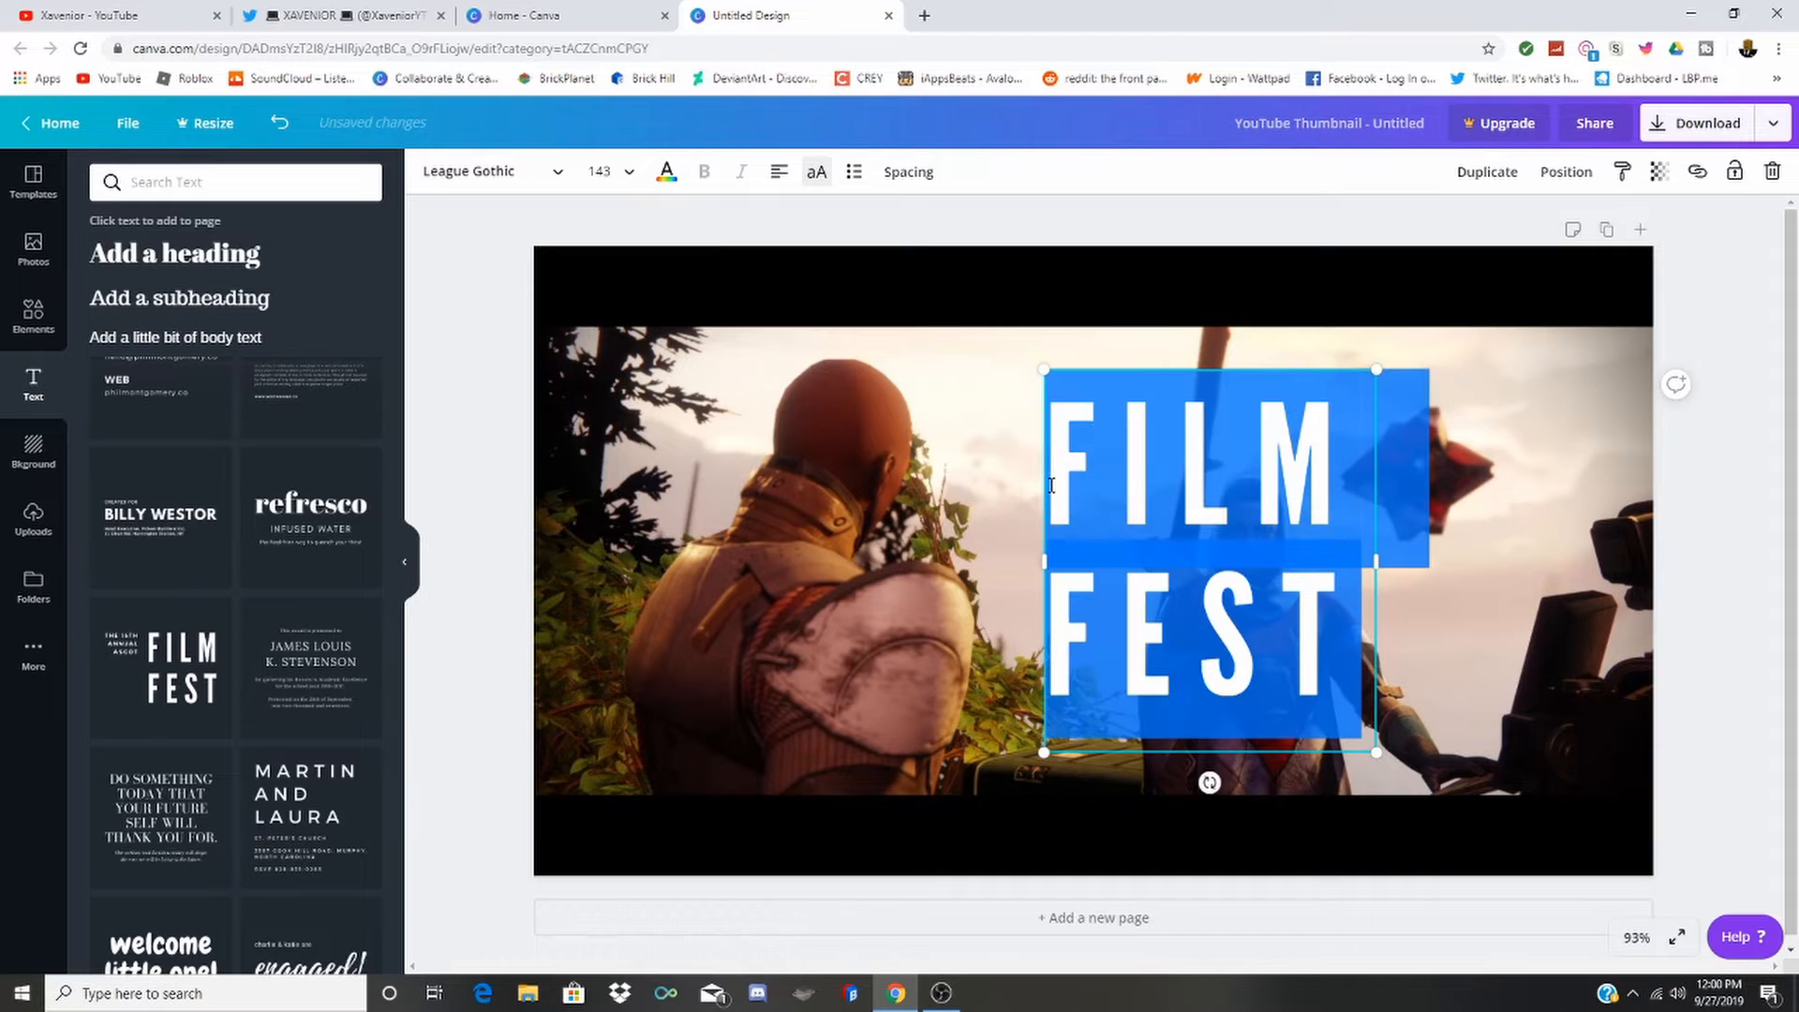
{"action": "key", "text": "BackSpace"}
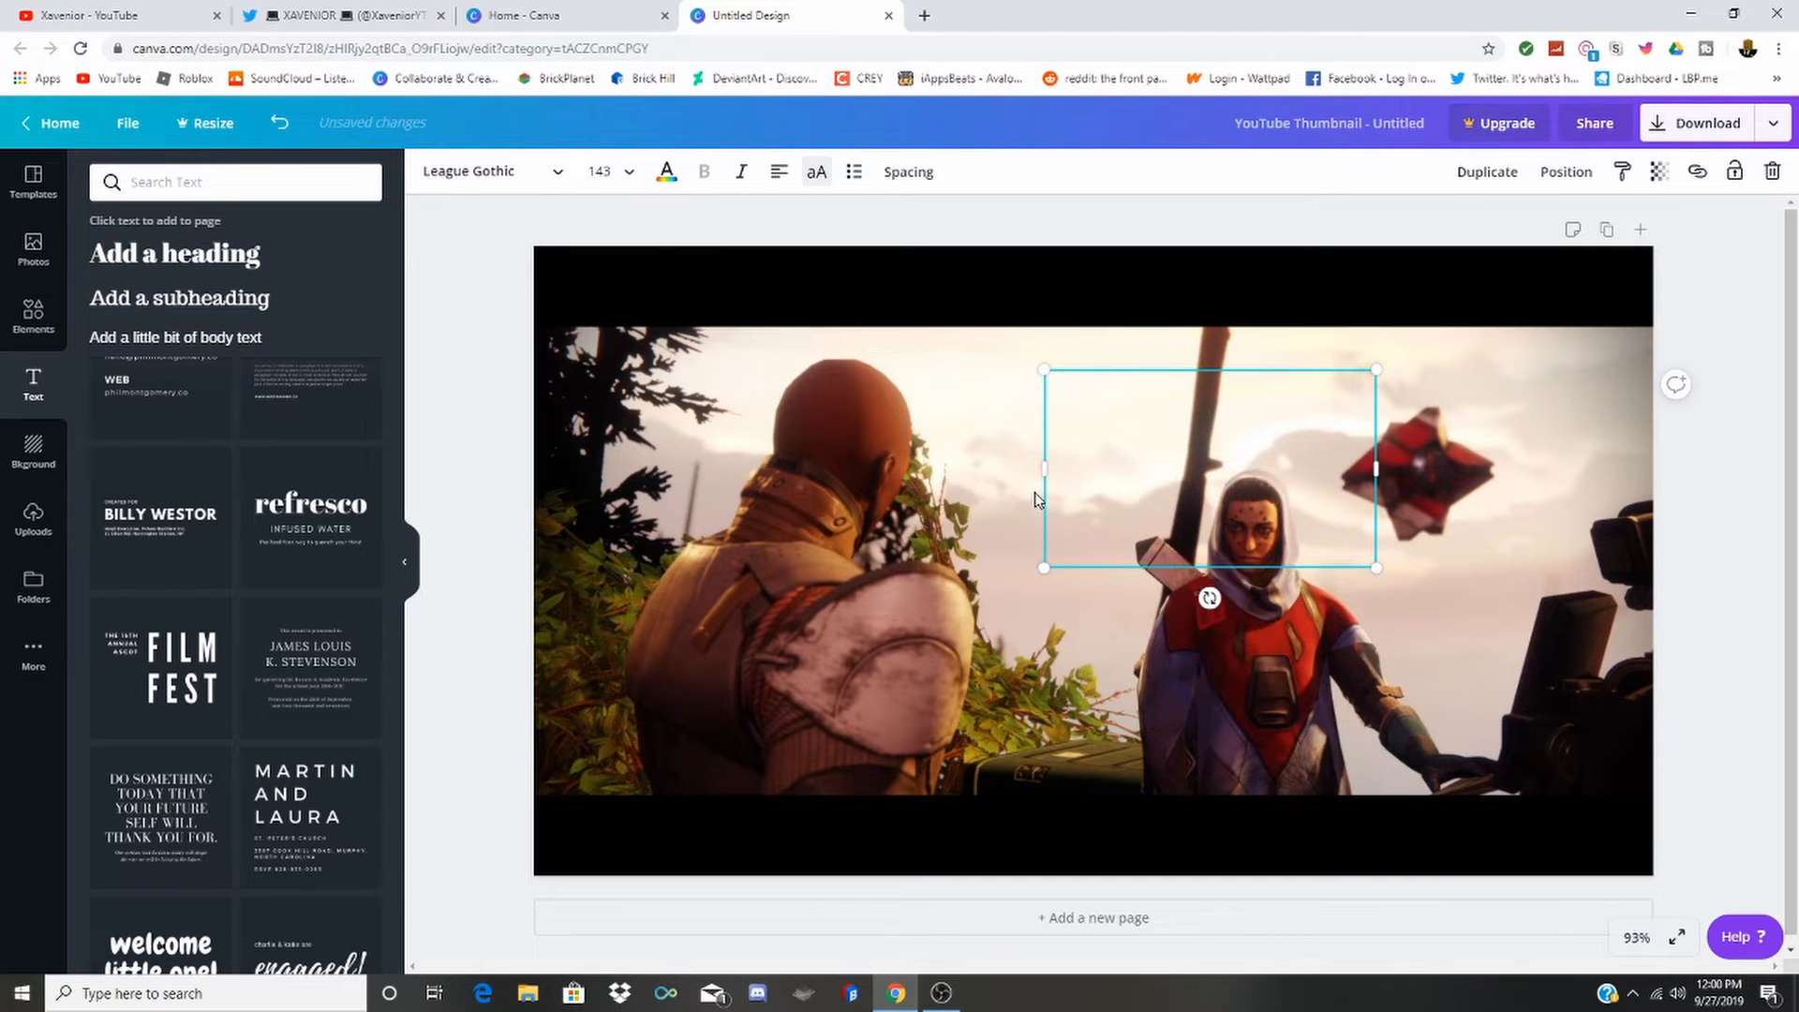
{"action": "type", "text": "DE"}
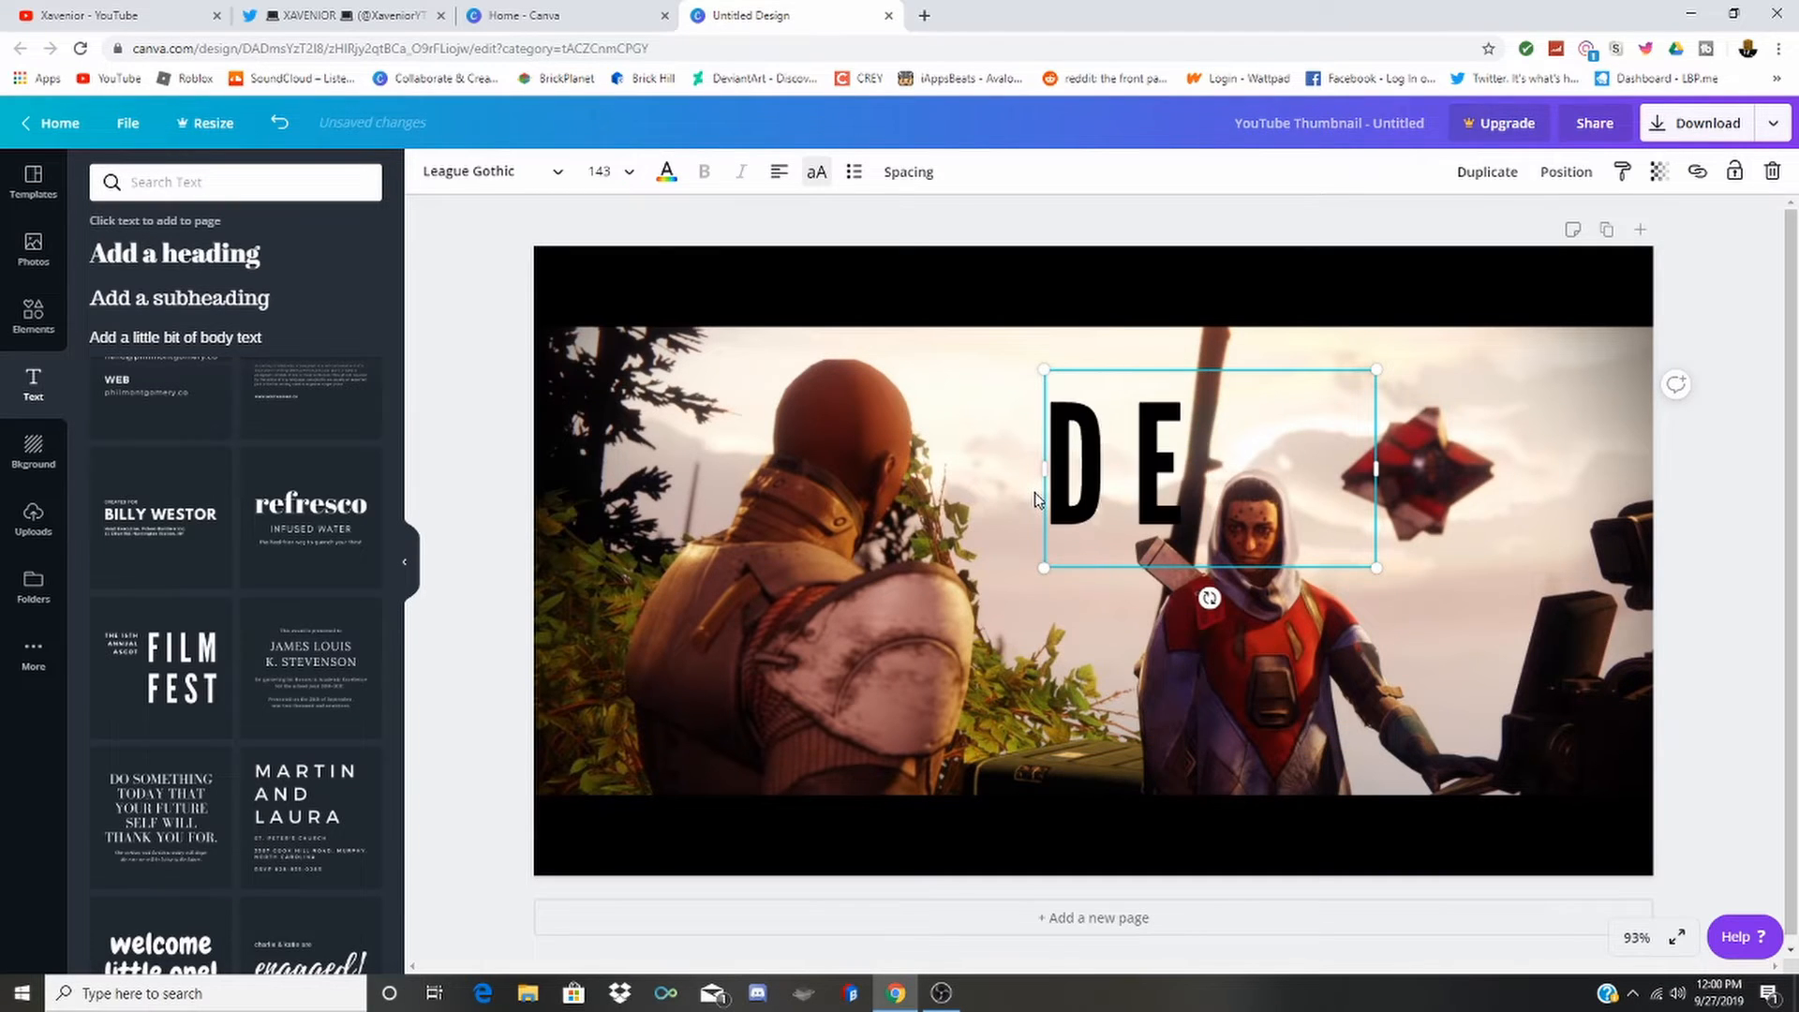
{"action": "key", "text": "BackSpace"}
{"action": "key", "text": "BackSpace"}
{"action": "type", "text": "CANVA"}
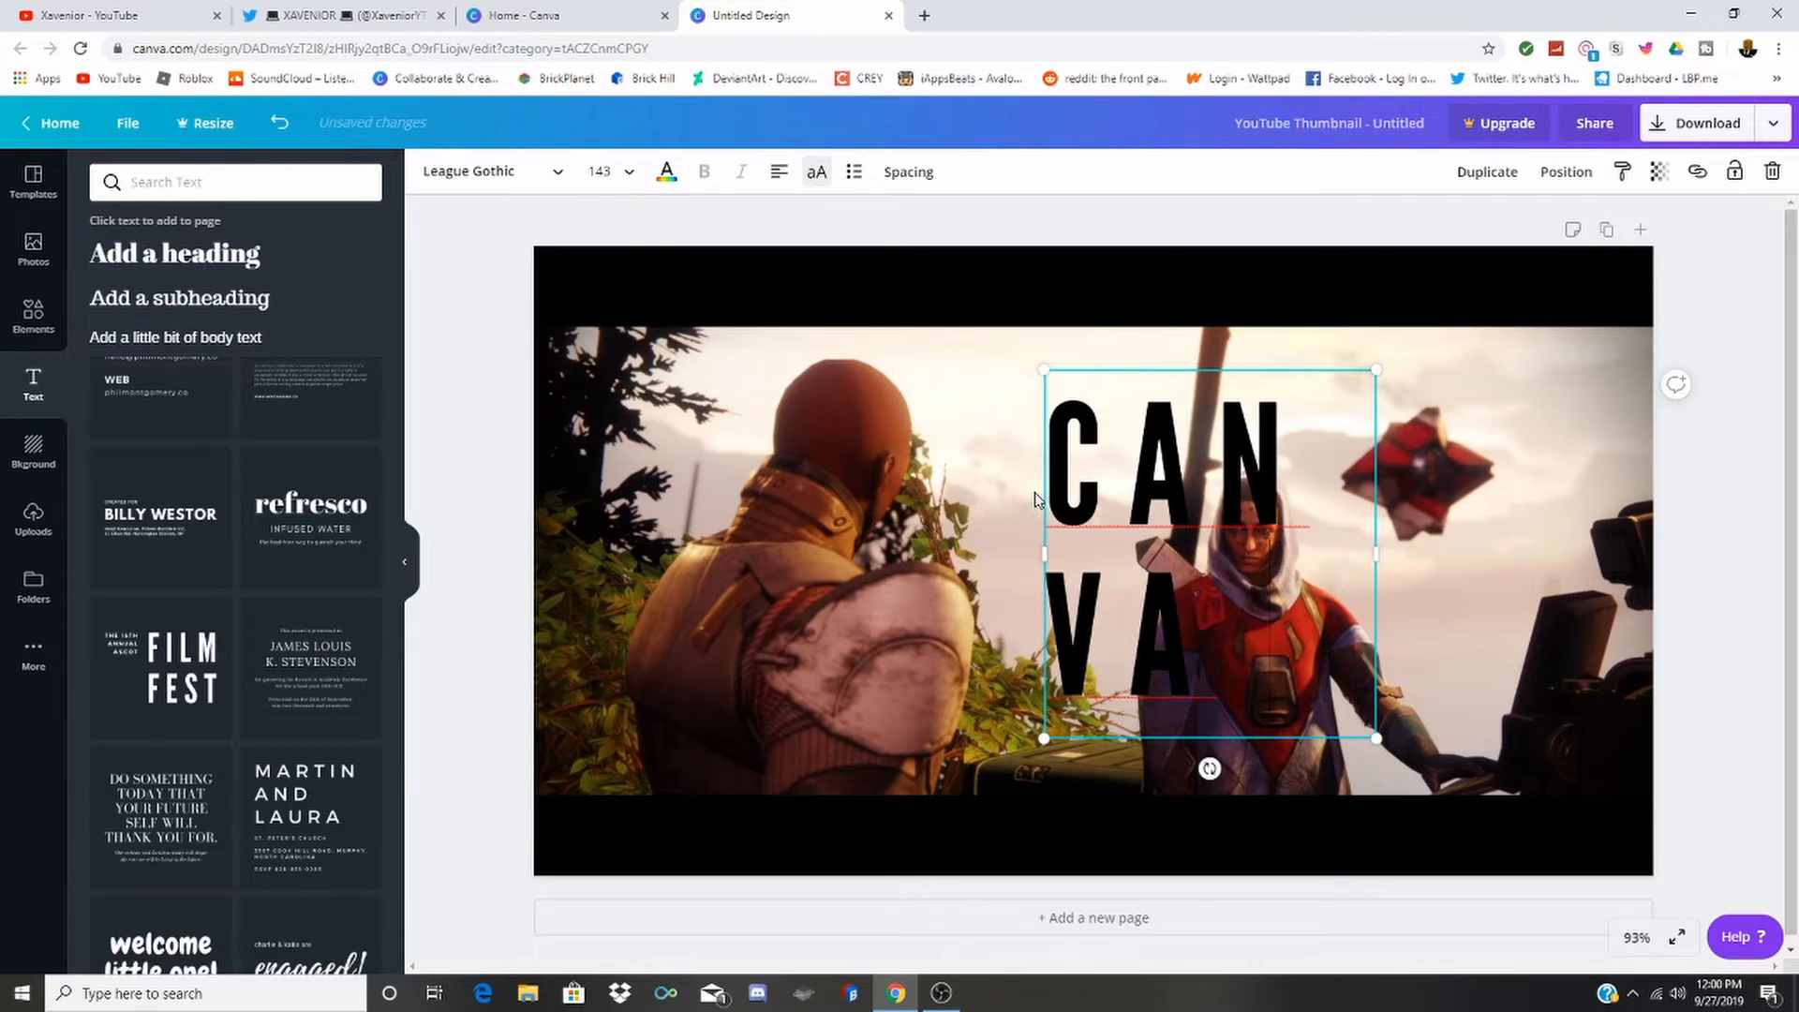
{"action": "type", "text": " TH"}
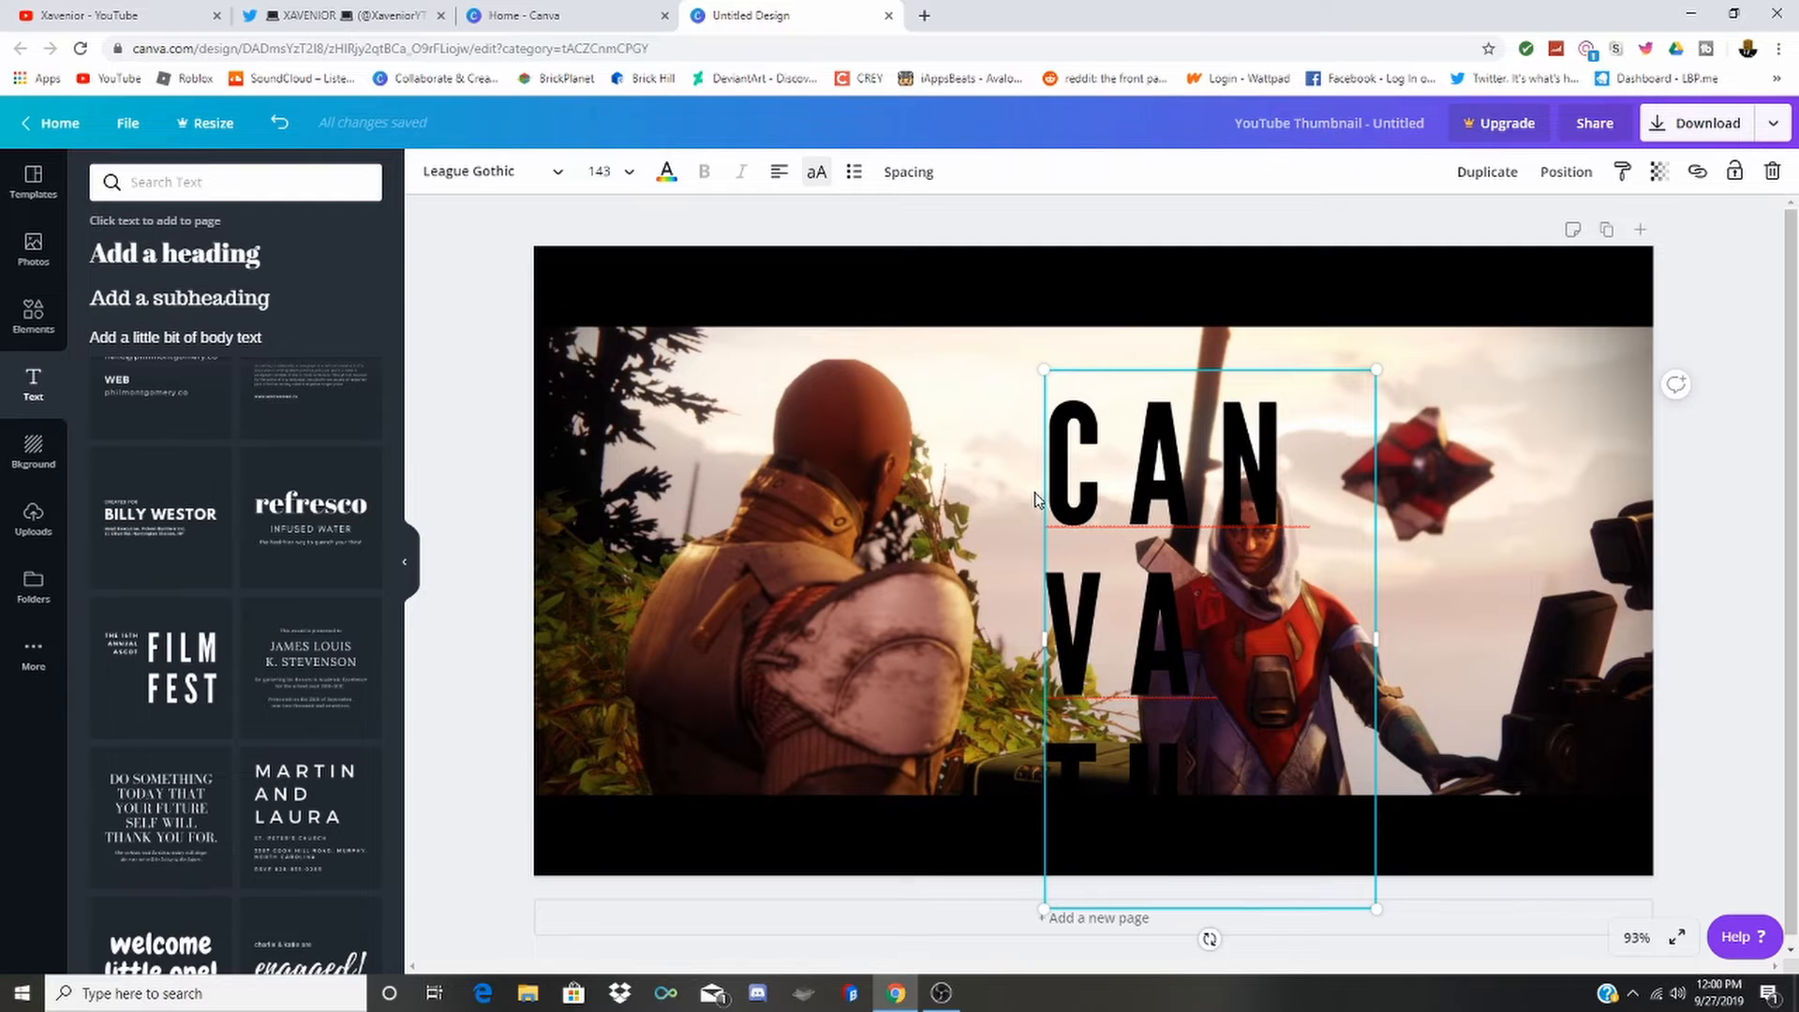
{"action": "type", "text": "TORIAL"}
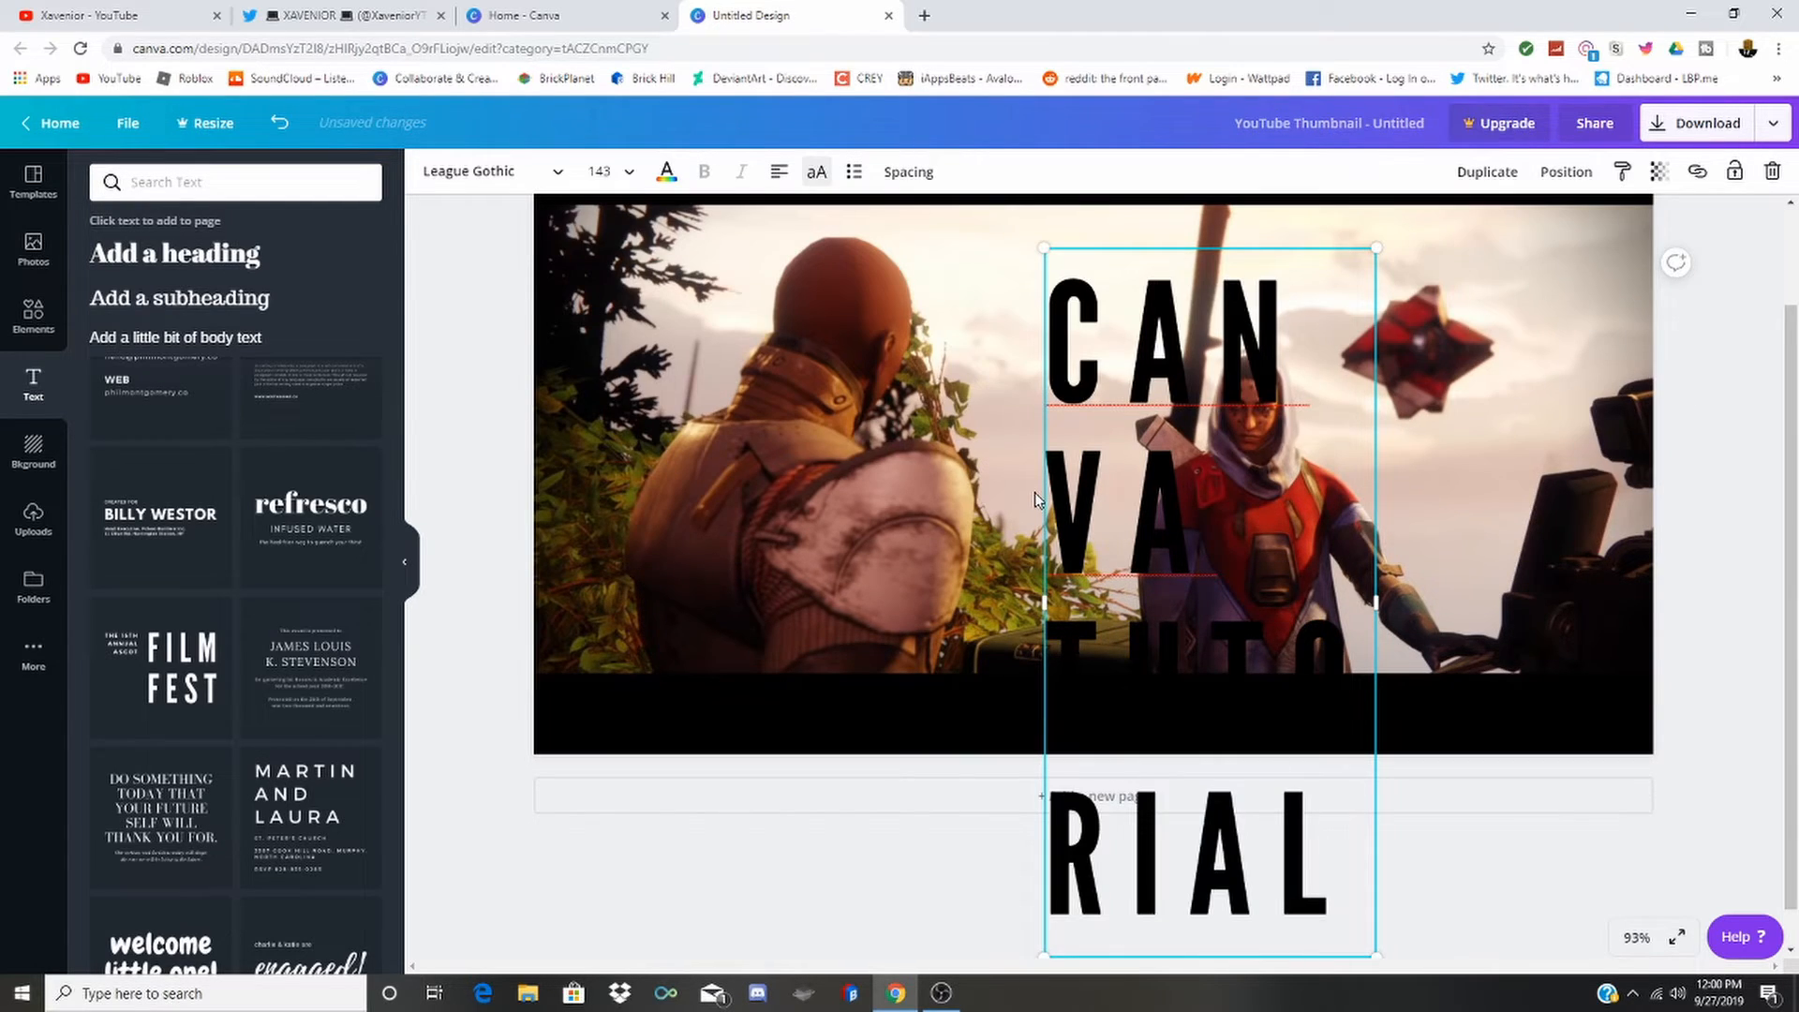
Color the title's letters from the A of CANVA through the end of TUTORIAL white.
{"action": "key", "text": "shift+Left"}
{"action": "left_click_drag", "start_coordinate": [1286, 848], "coordinate": [1123, 397]}
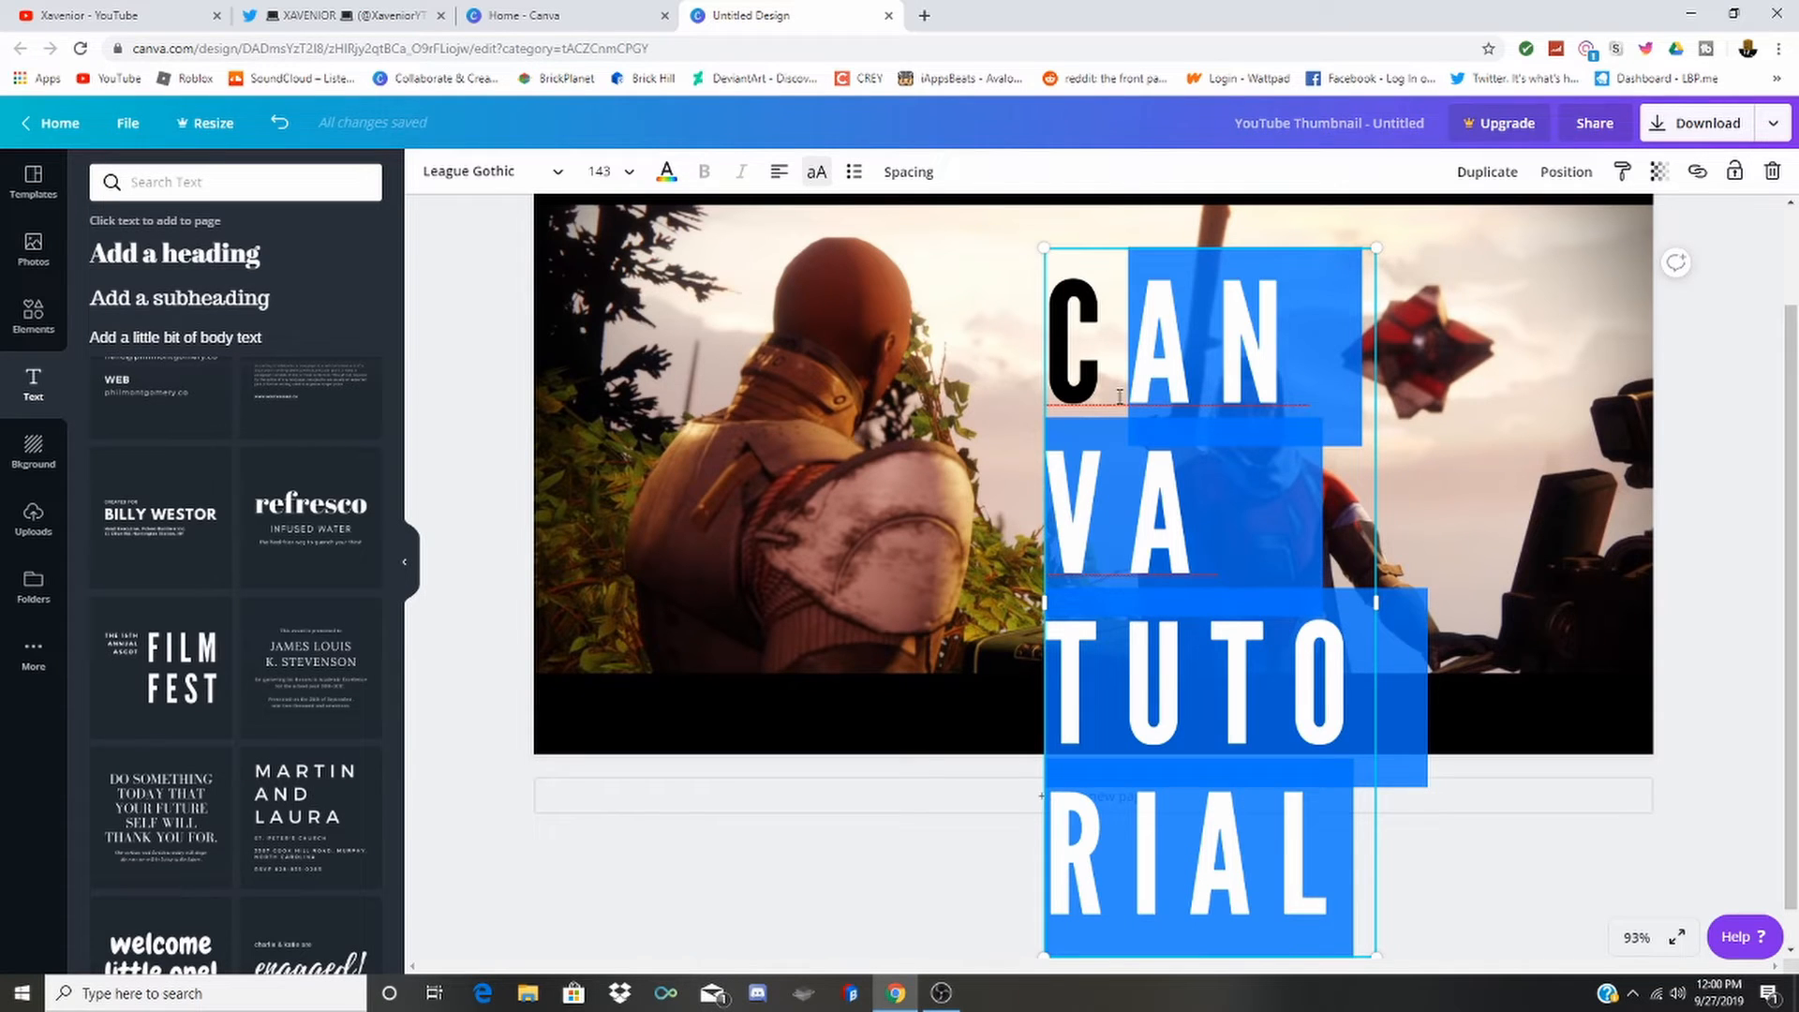
{"action": "left_click", "coordinate": [667, 172]}
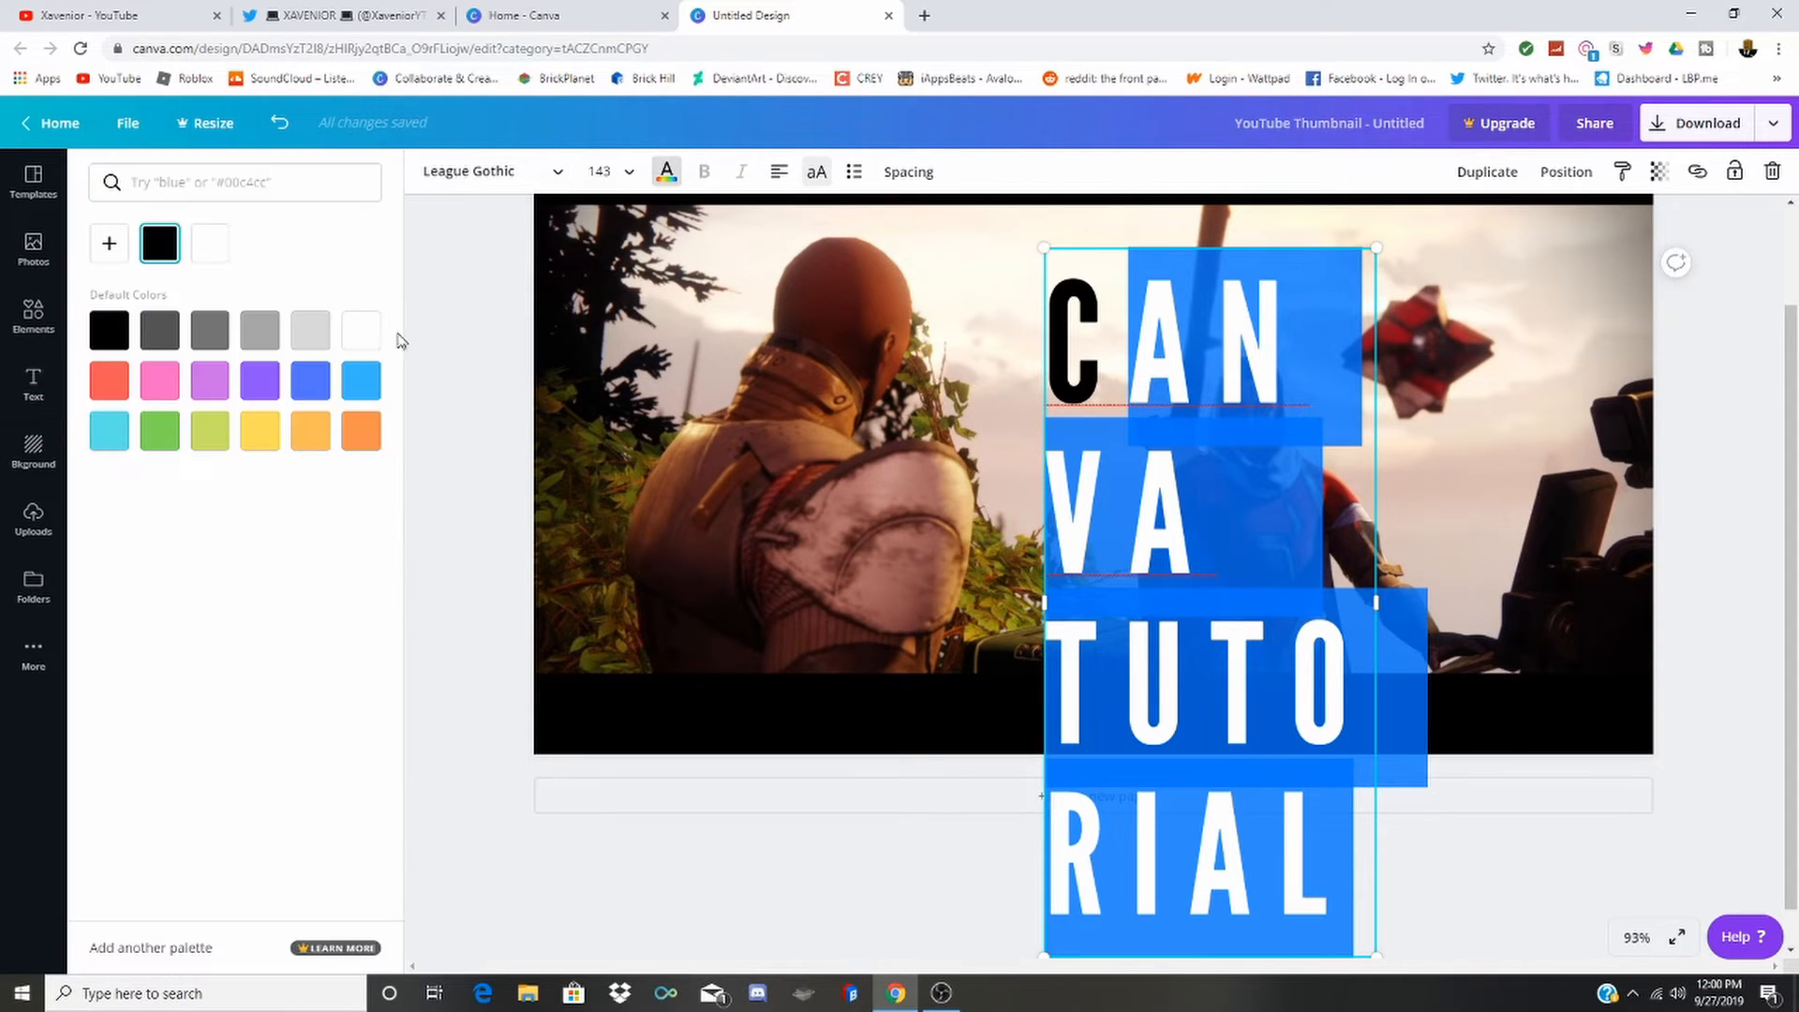
{"action": "left_click", "coordinate": [362, 331]}
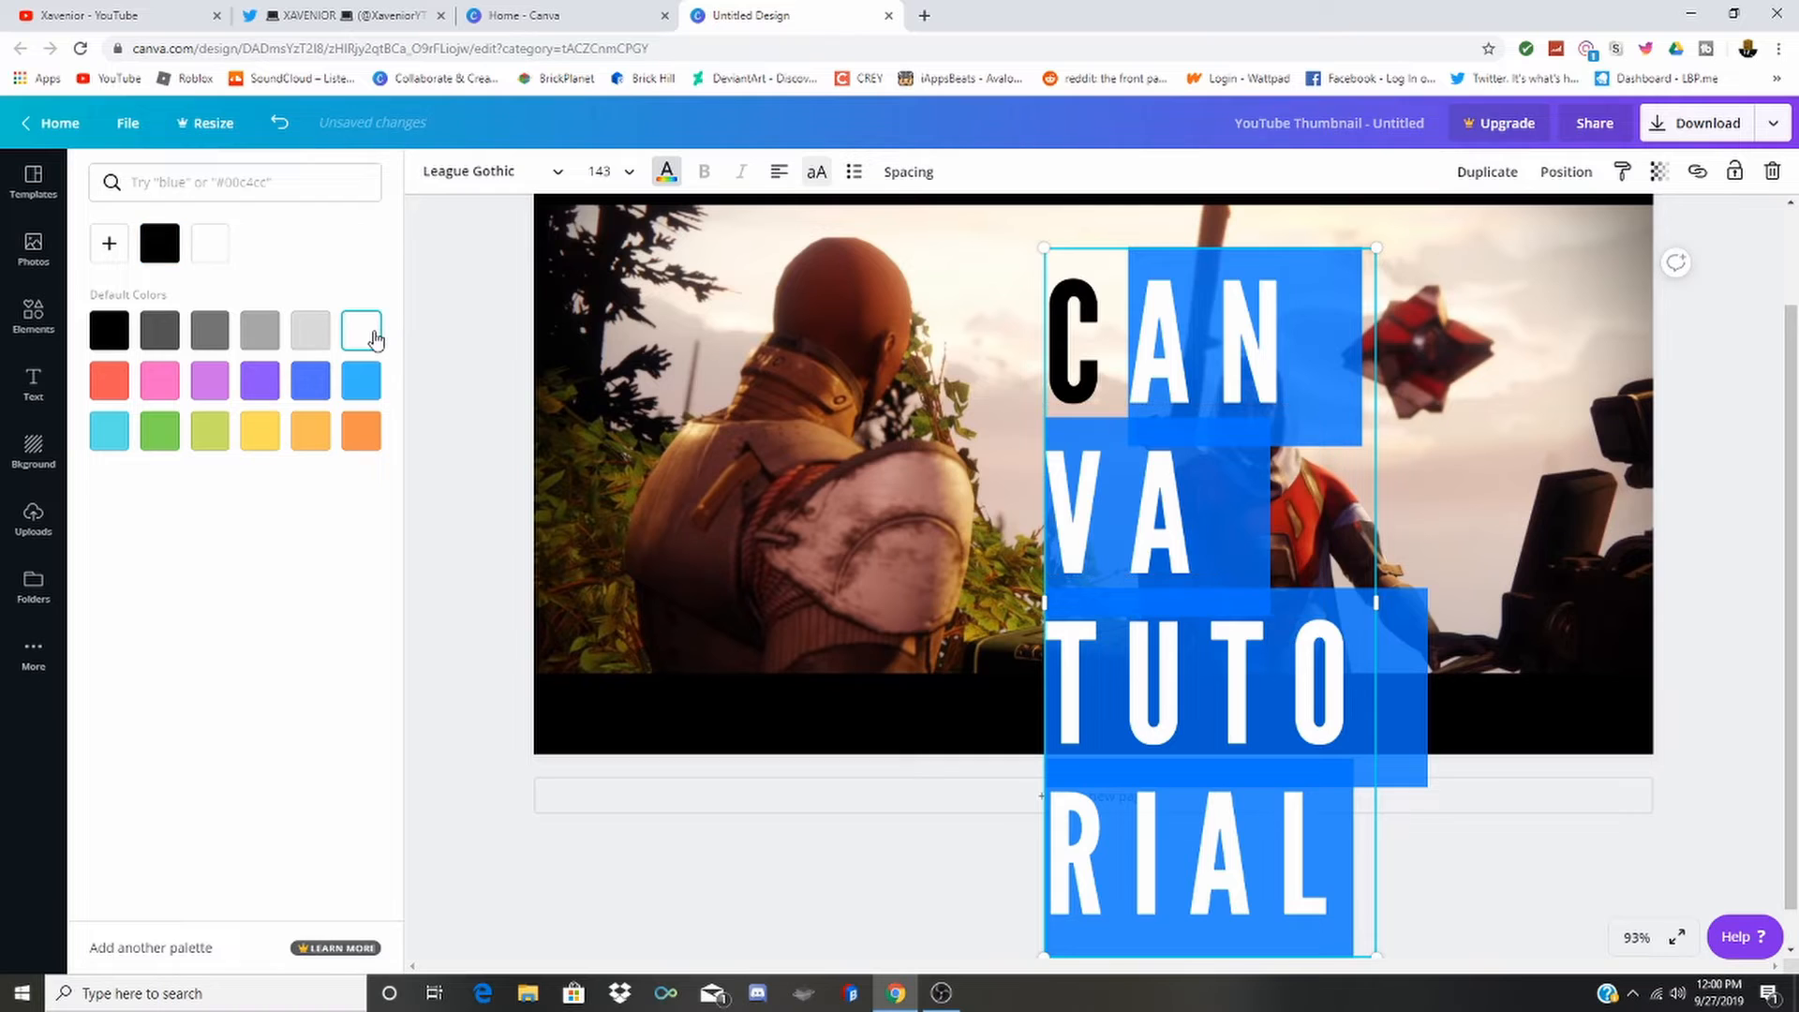
{"action": "left_click", "coordinate": [1474, 560]}
{"action": "left_click", "coordinate": [1203, 690]}
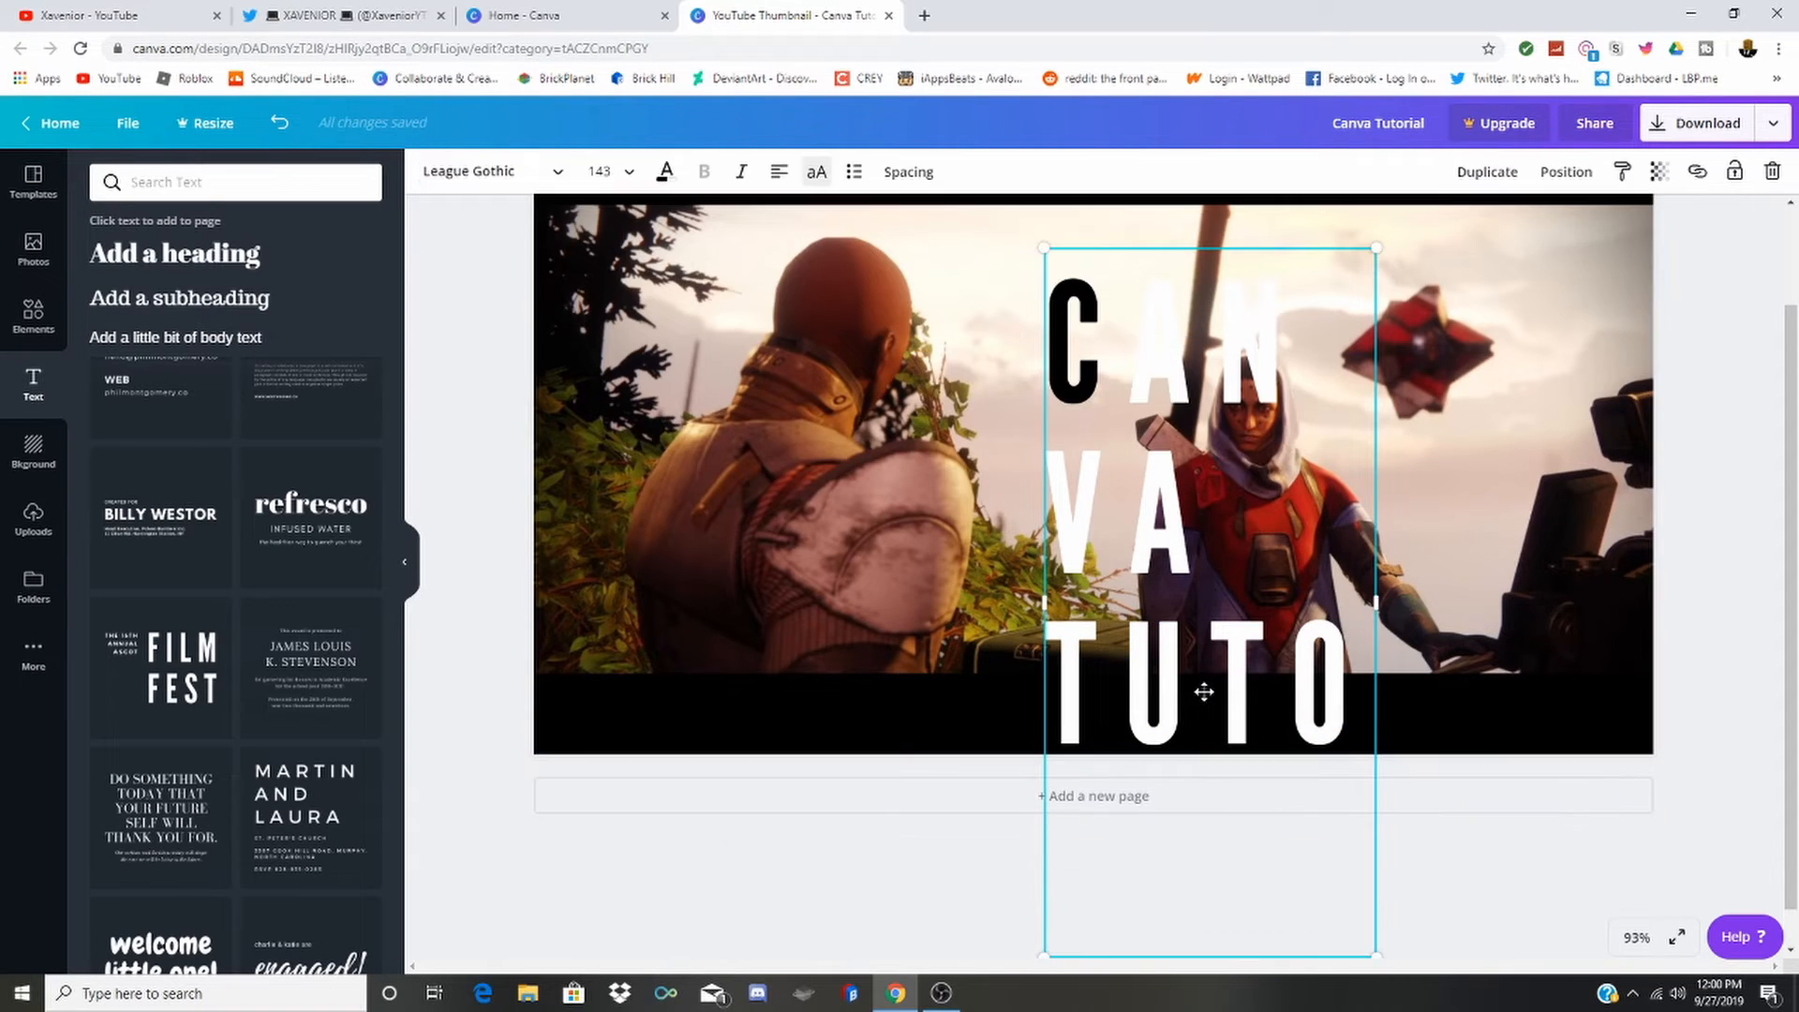
Color the title's remaining black first letter C white.
{"action": "left_click", "coordinate": [1122, 403]}
{"action": "left_click_drag", "start_coordinate": [1122, 403], "coordinate": [1067, 370]}
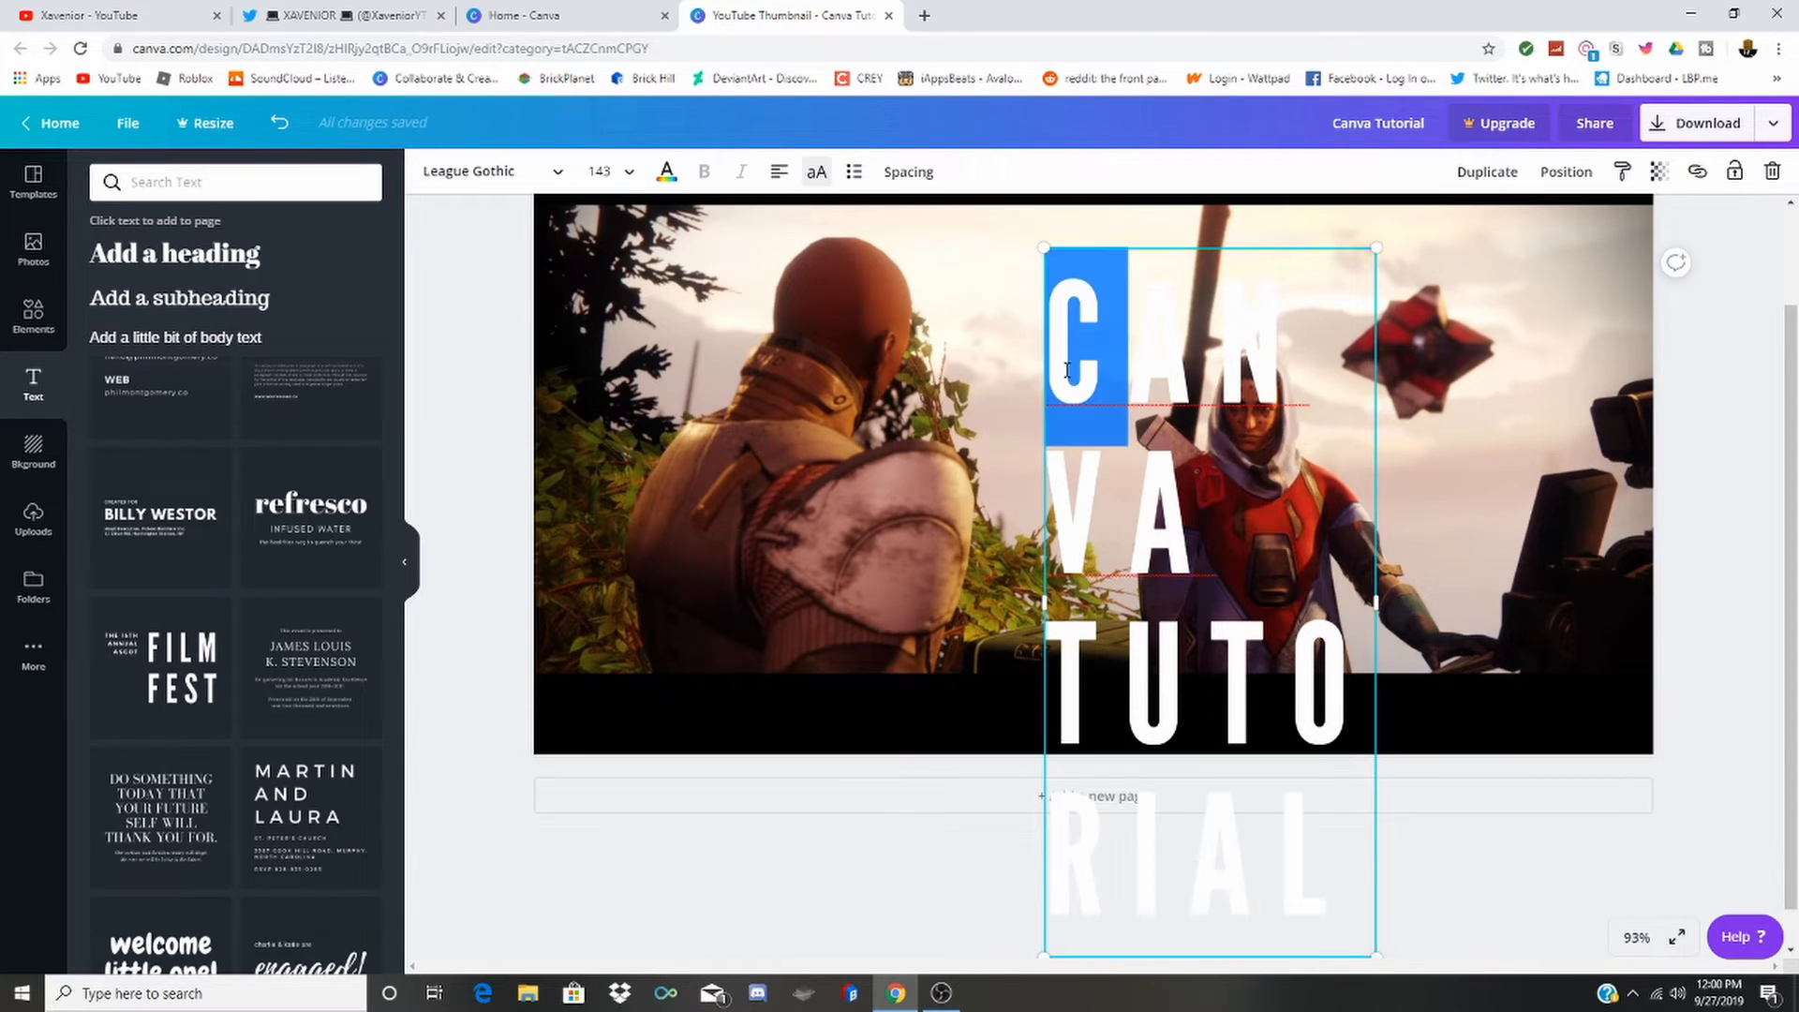
{"action": "left_click", "coordinate": [663, 173]}
{"action": "left_click", "coordinate": [357, 343]}
{"action": "left_click", "coordinate": [956, 330]}
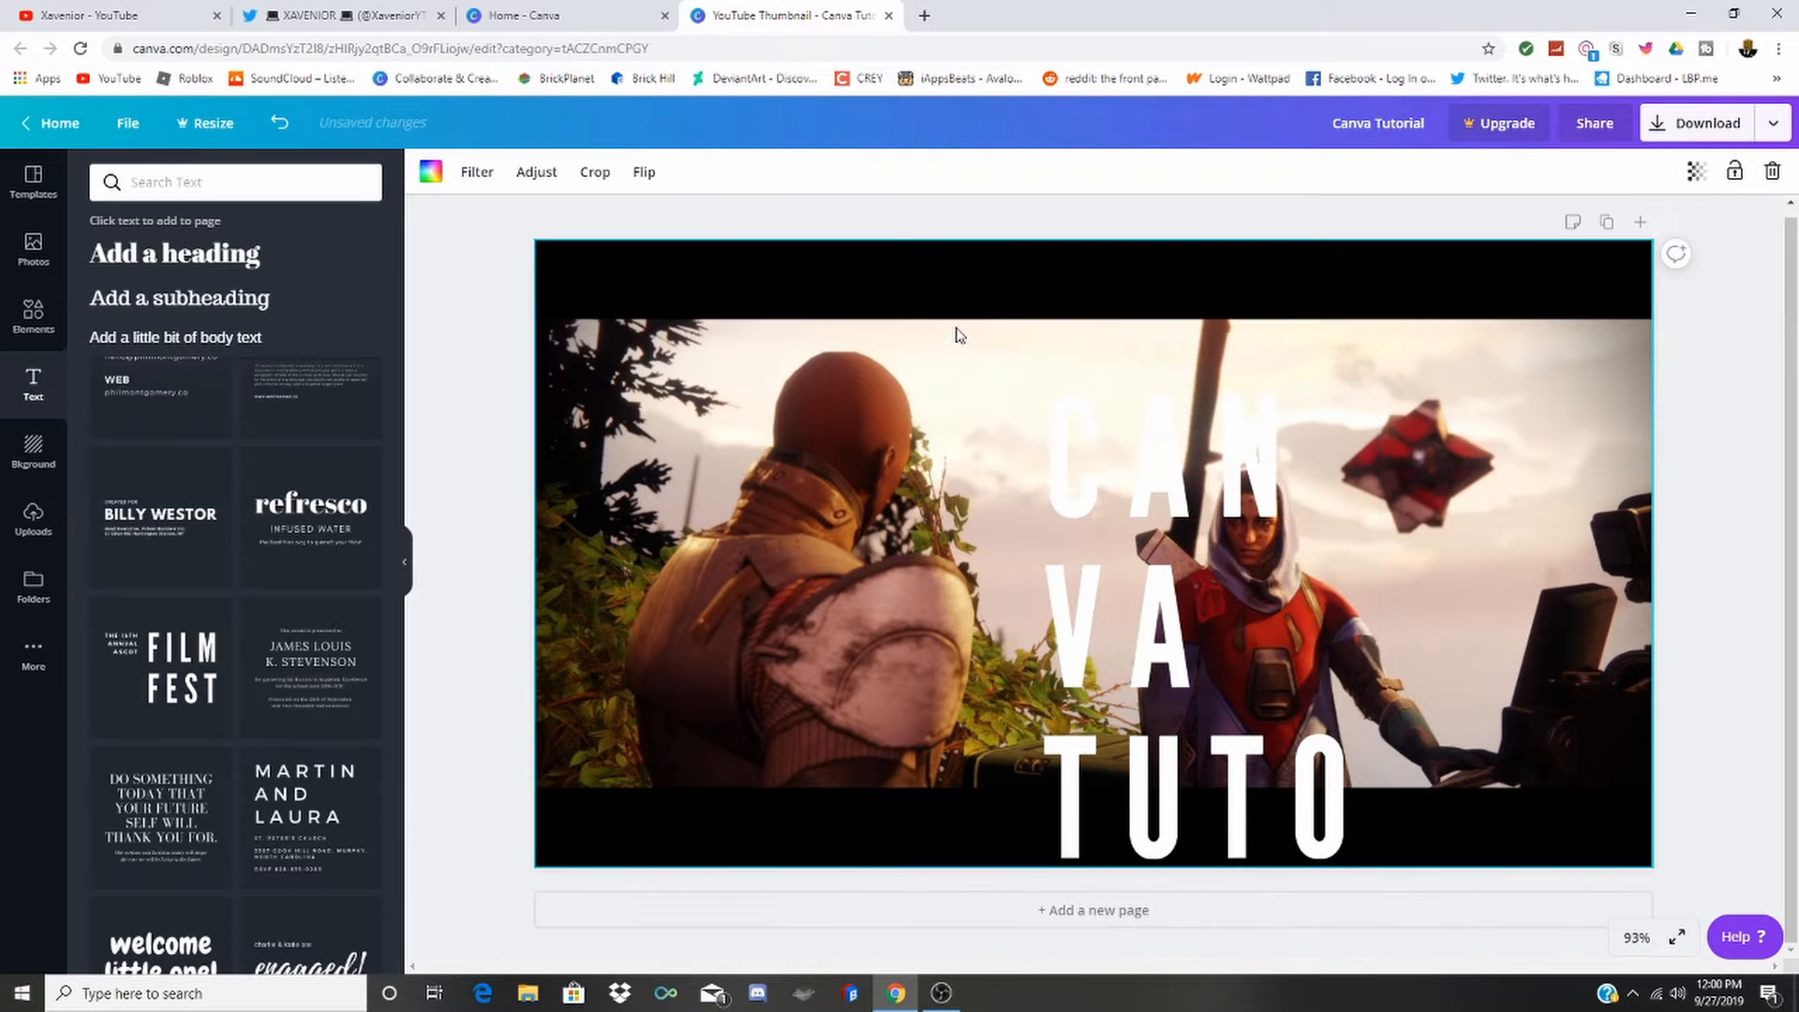
Fit the CANVA TUTORIAL title on one line at about font size 79 along the lower-left part of the image.
{"action": "left_click_drag", "start_coordinate": [1205, 607], "coordinate": [905, 448]}
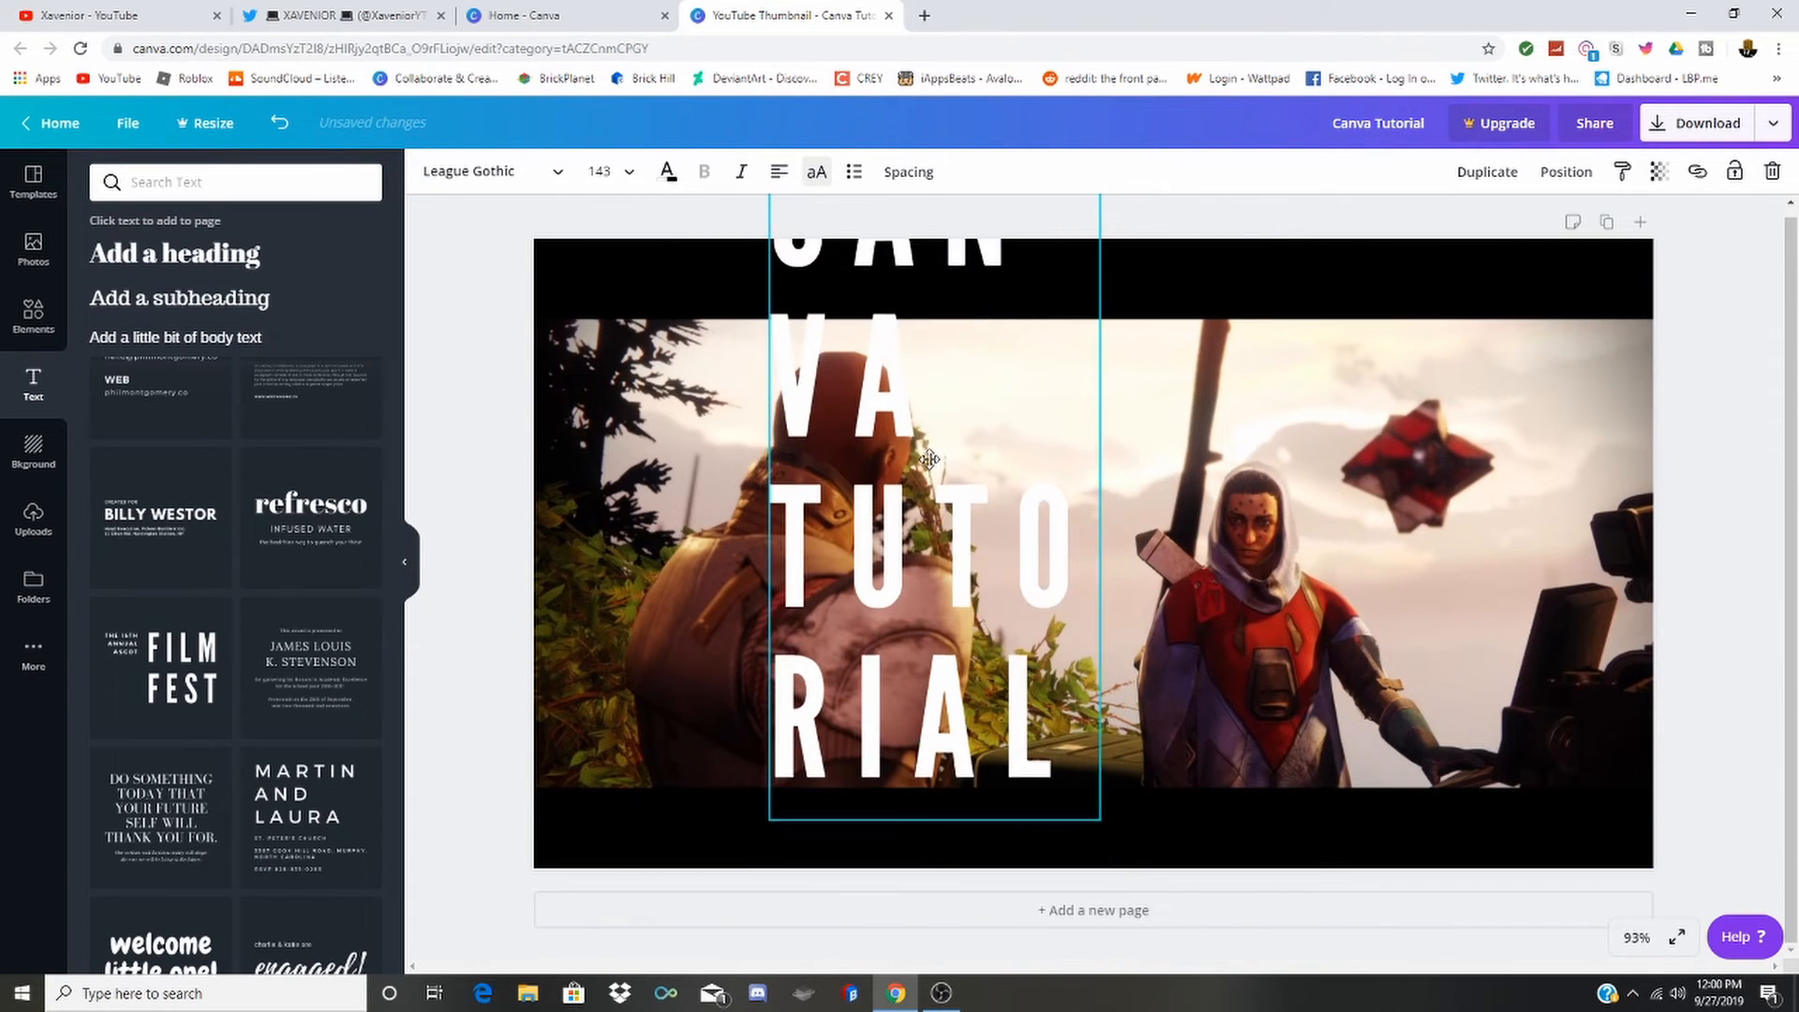
{"action": "left_click_drag", "start_coordinate": [1112, 819], "coordinate": [954, 502]}
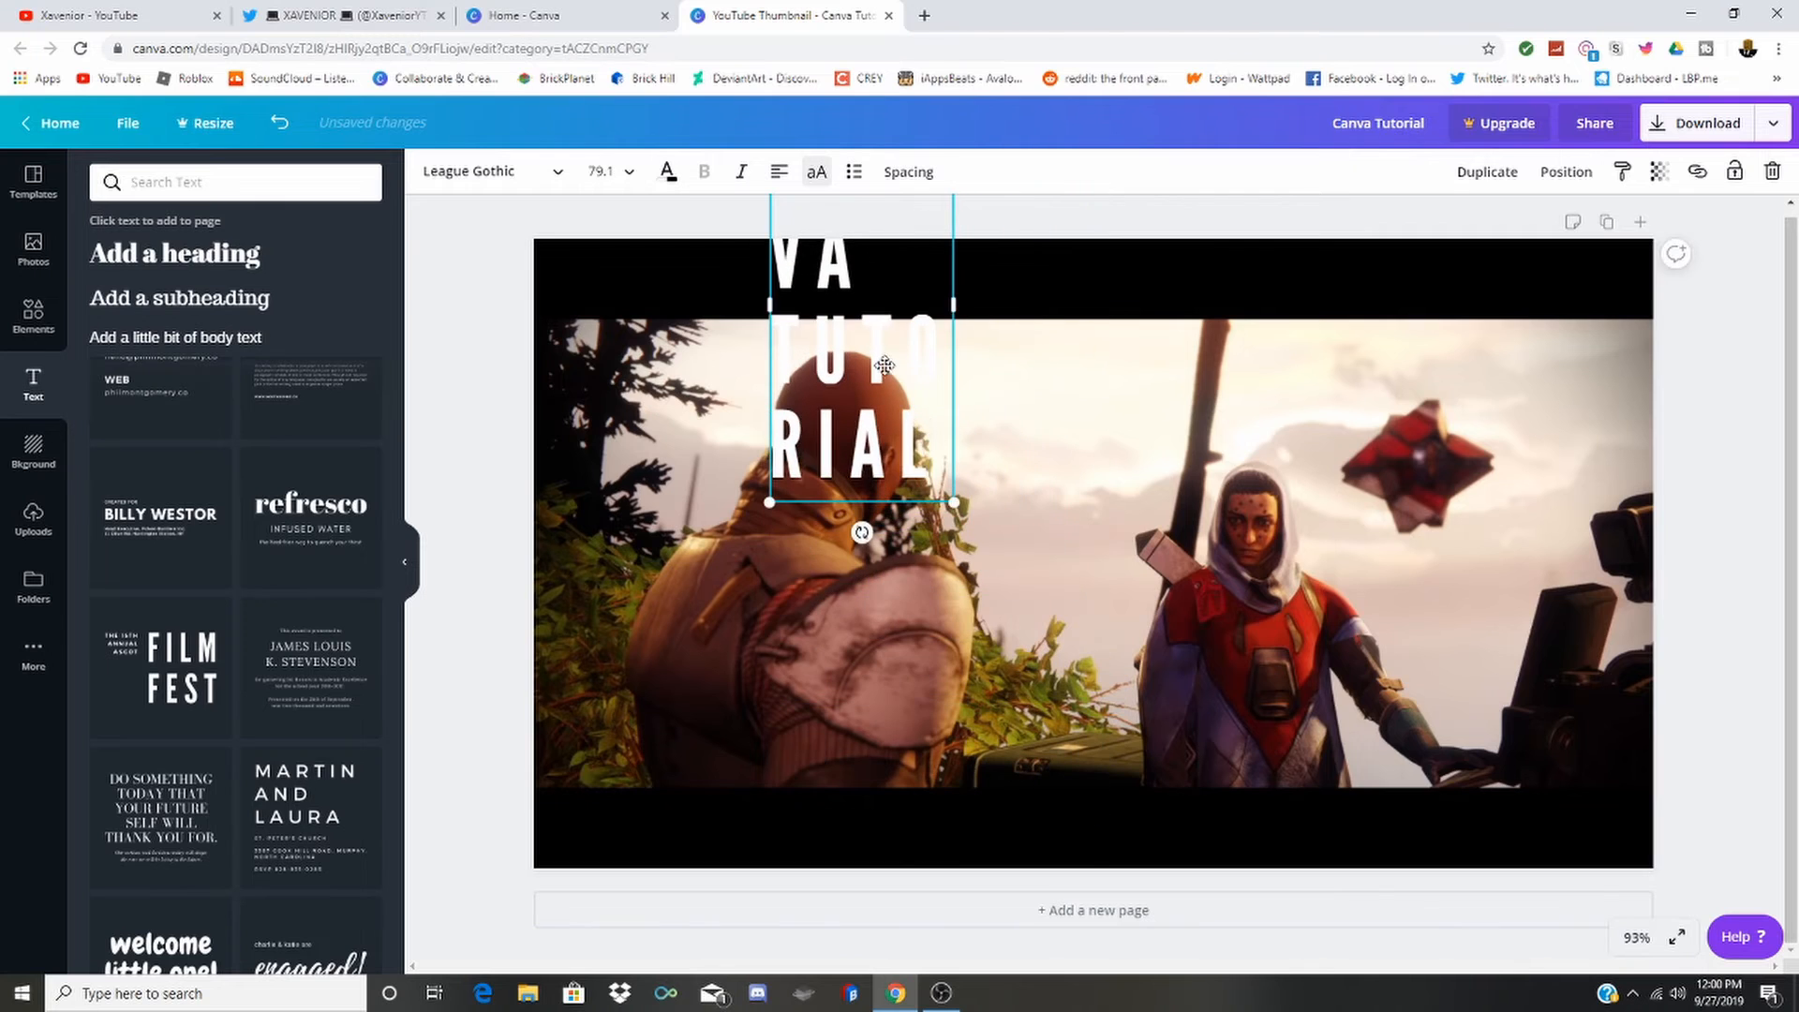
{"action": "left_click_drag", "start_coordinate": [895, 403], "coordinate": [877, 572]}
{"action": "left_click_drag", "start_coordinate": [938, 470], "coordinate": [1492, 430]}
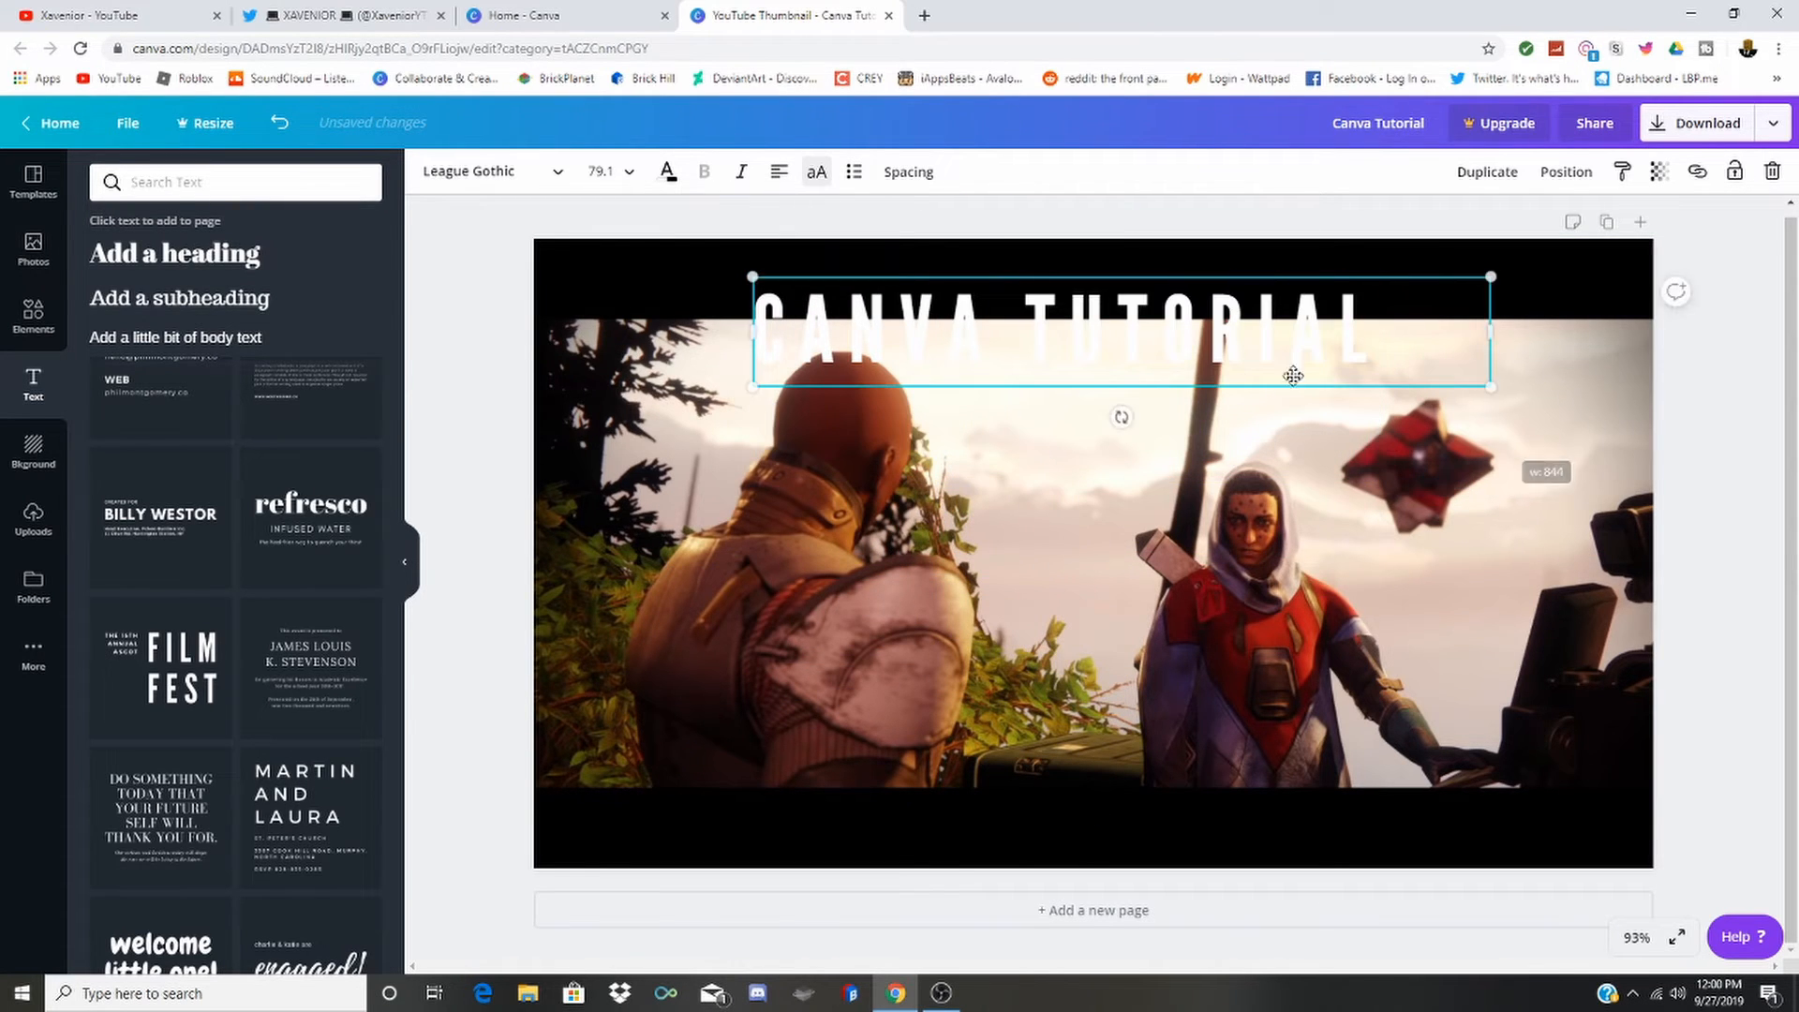
{"action": "left_click_drag", "start_coordinate": [1174, 355], "coordinate": [981, 771]}
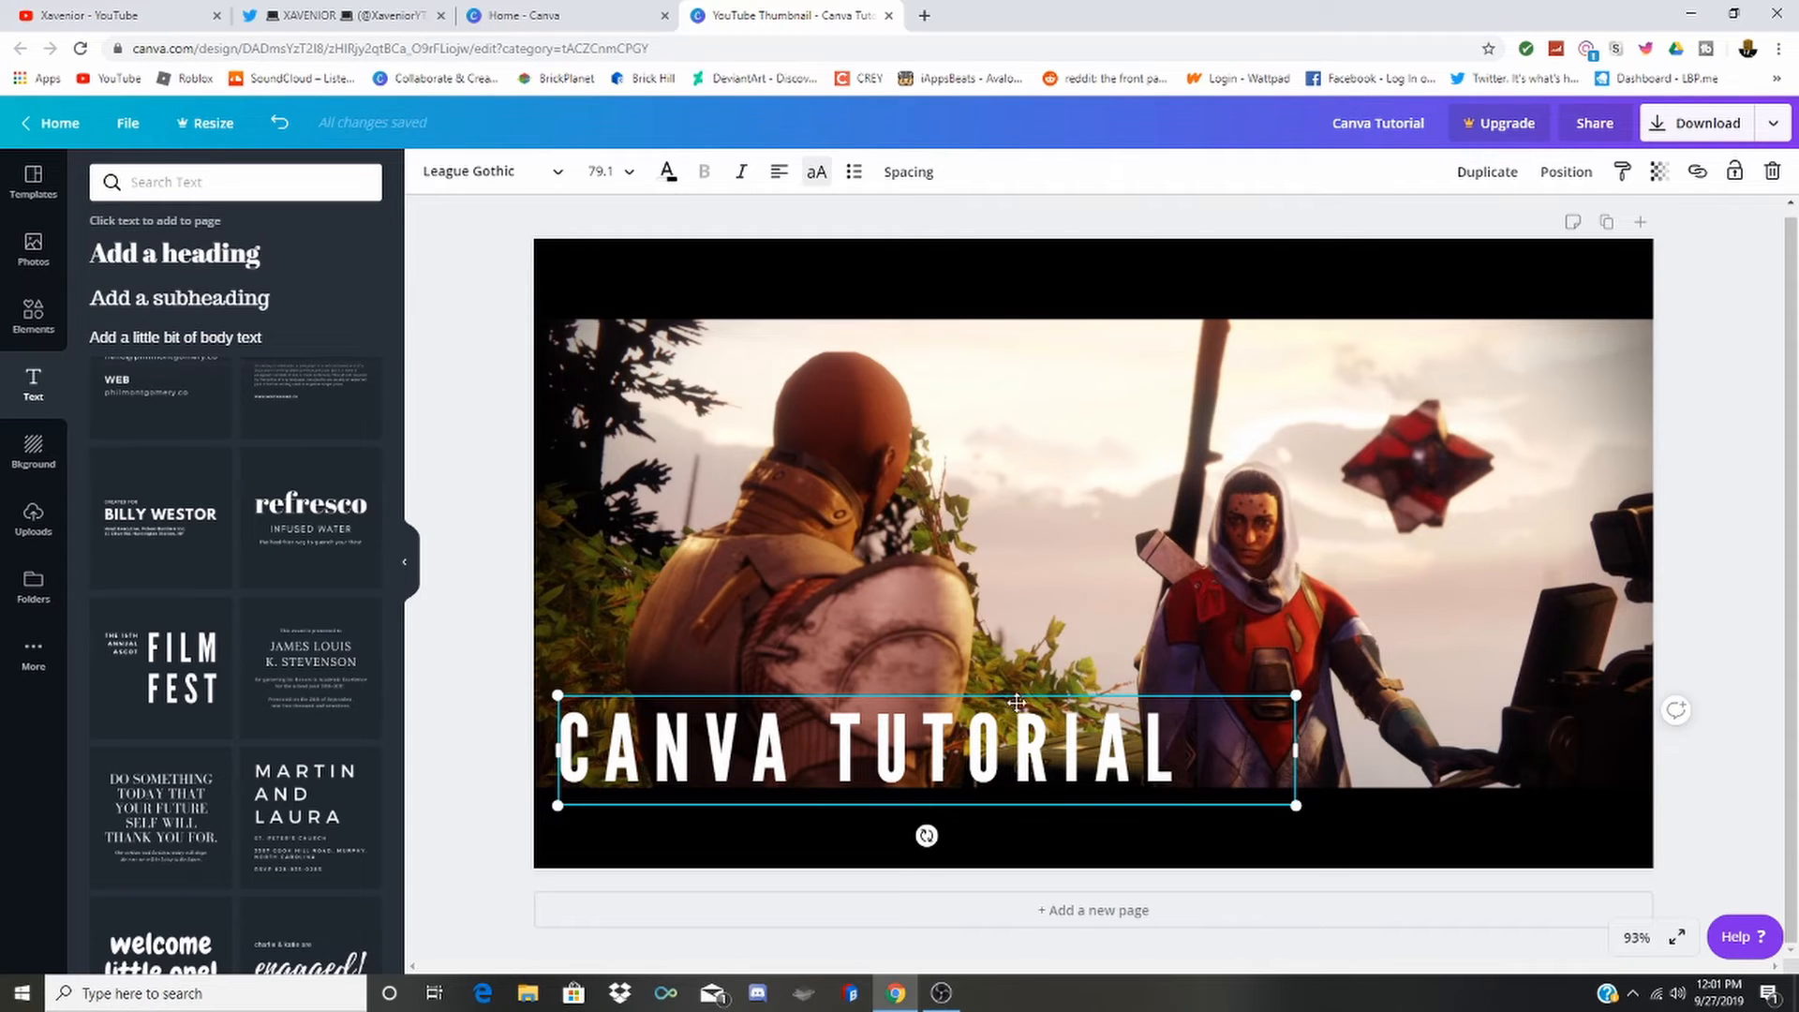
{"action": "left_click", "coordinate": [992, 571]}
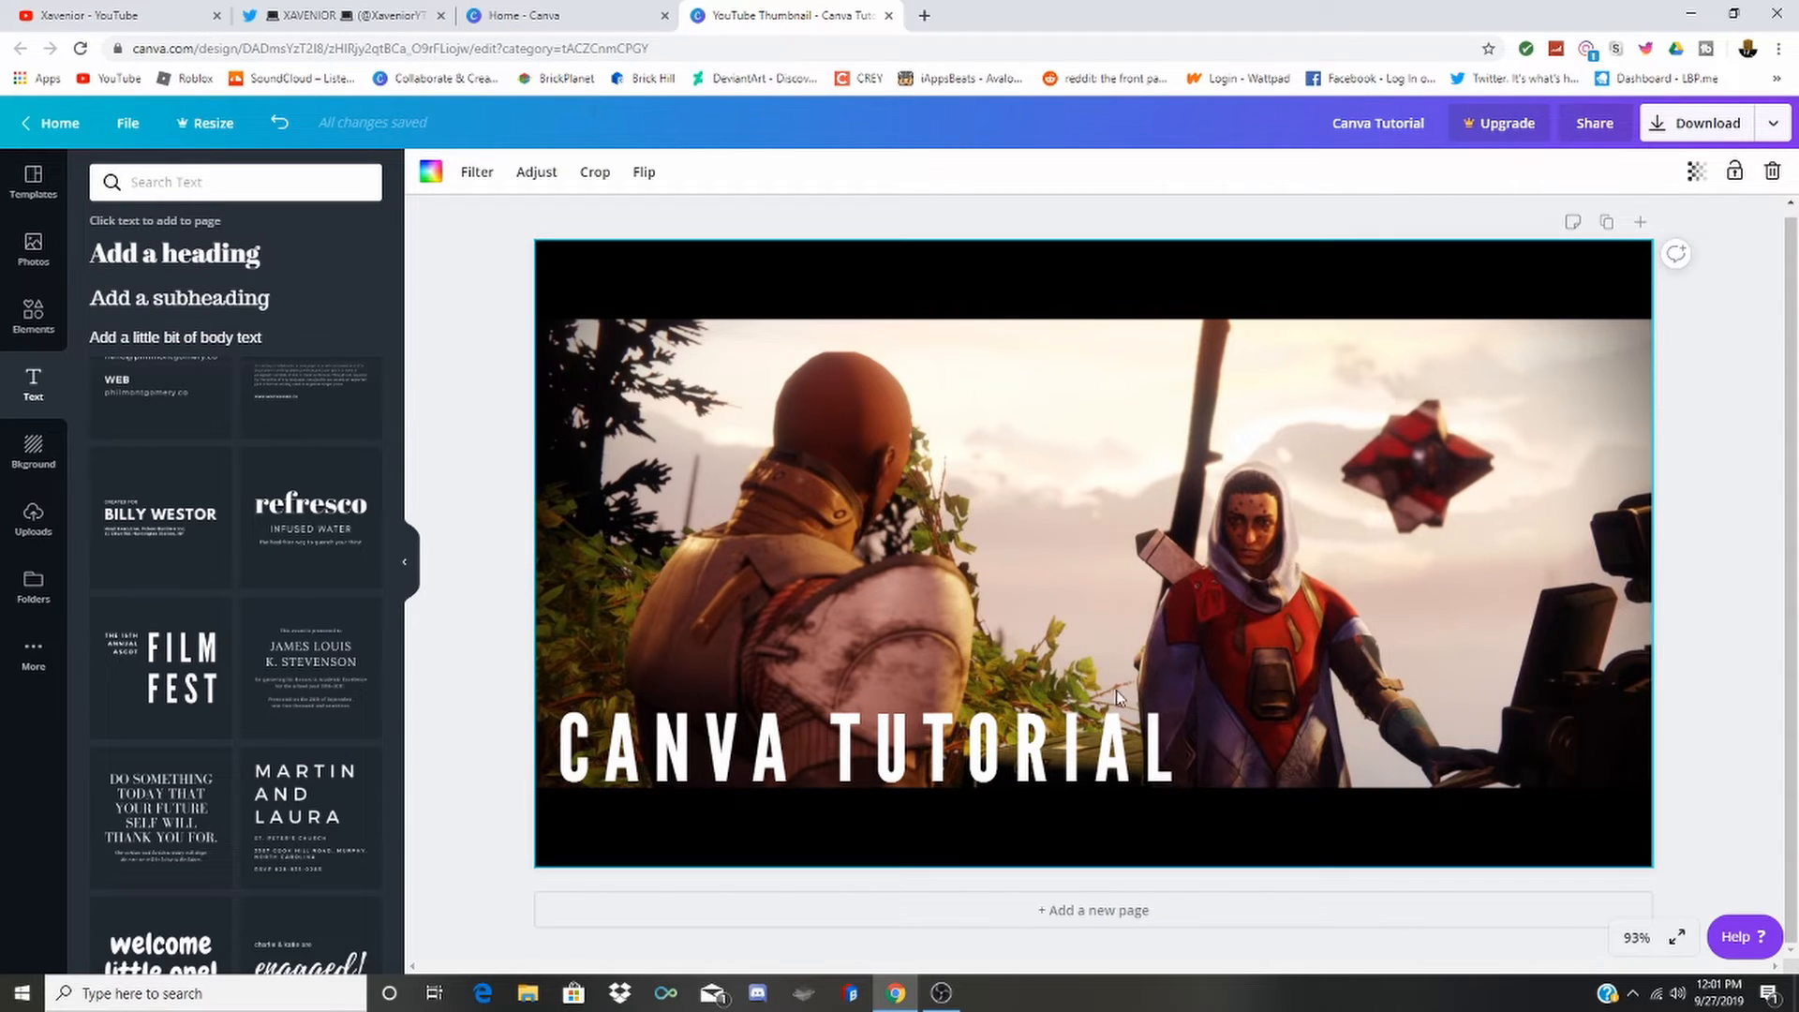
Search the photo library for "Twitter" and look through the results for a usable logo.
{"action": "left_click", "coordinate": [38, 251]}
{"action": "left_click", "coordinate": [207, 184]}
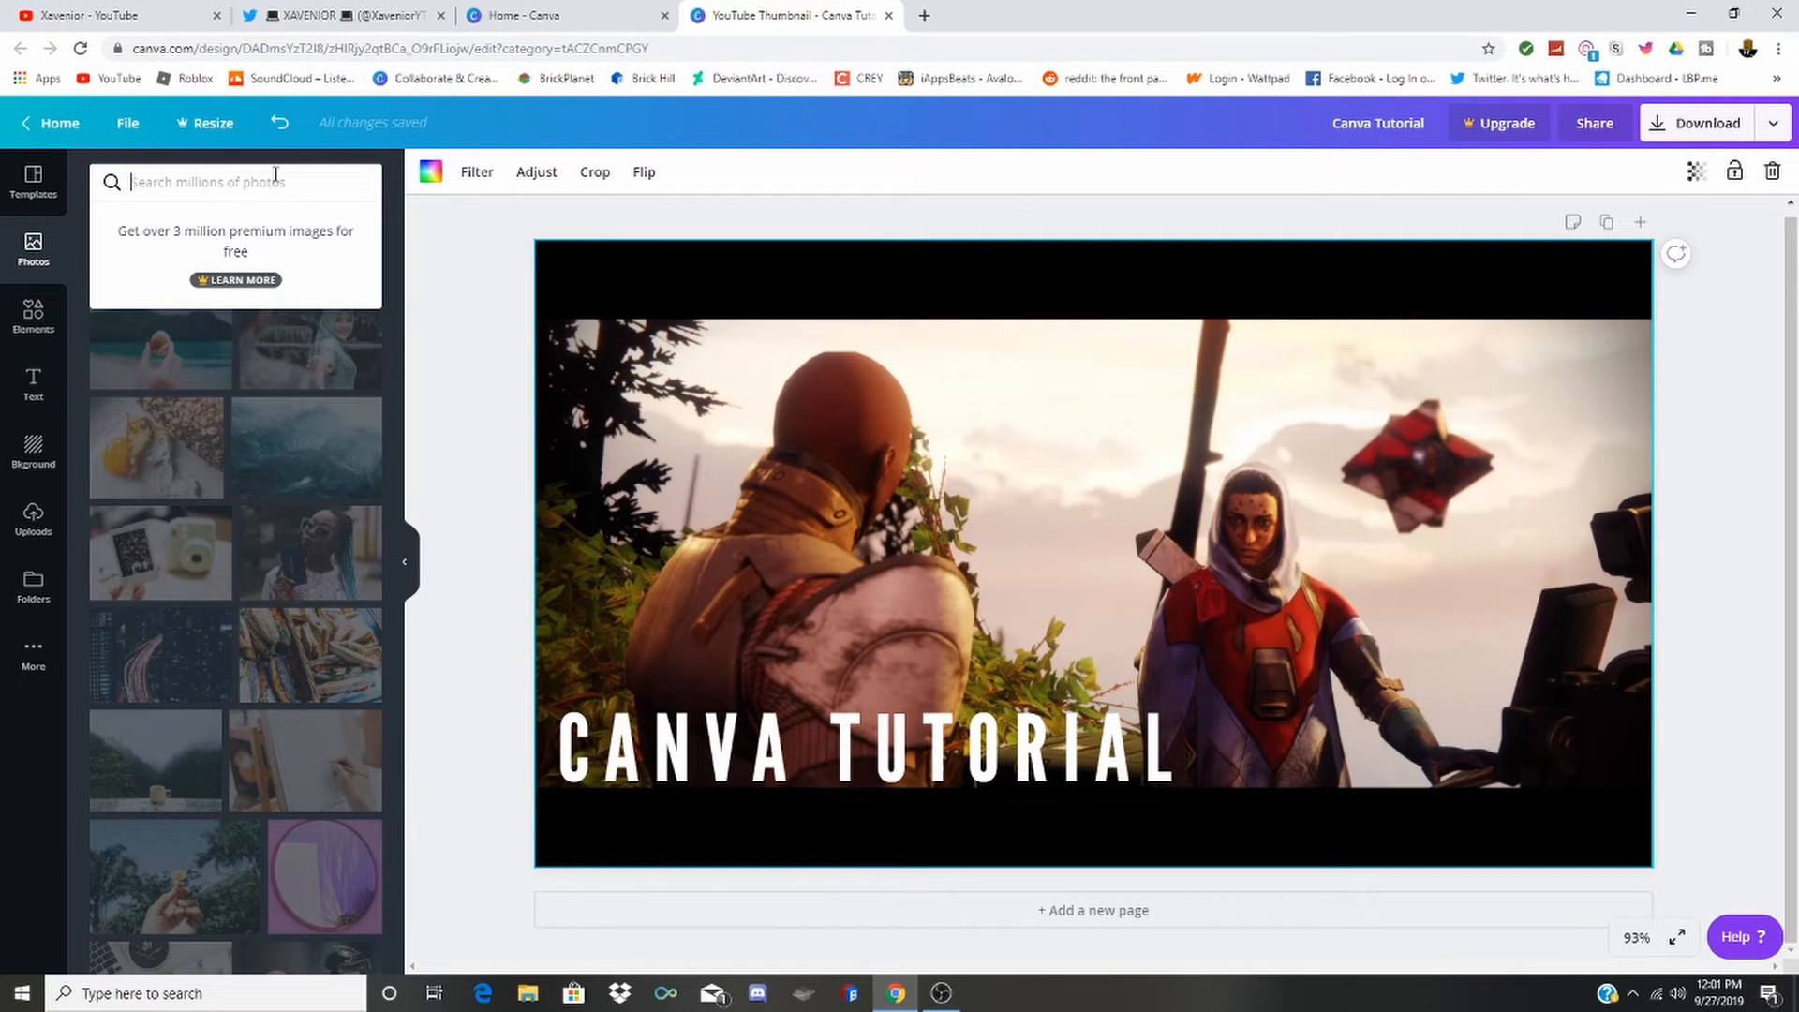
{"action": "type", "text": "Twitter"}
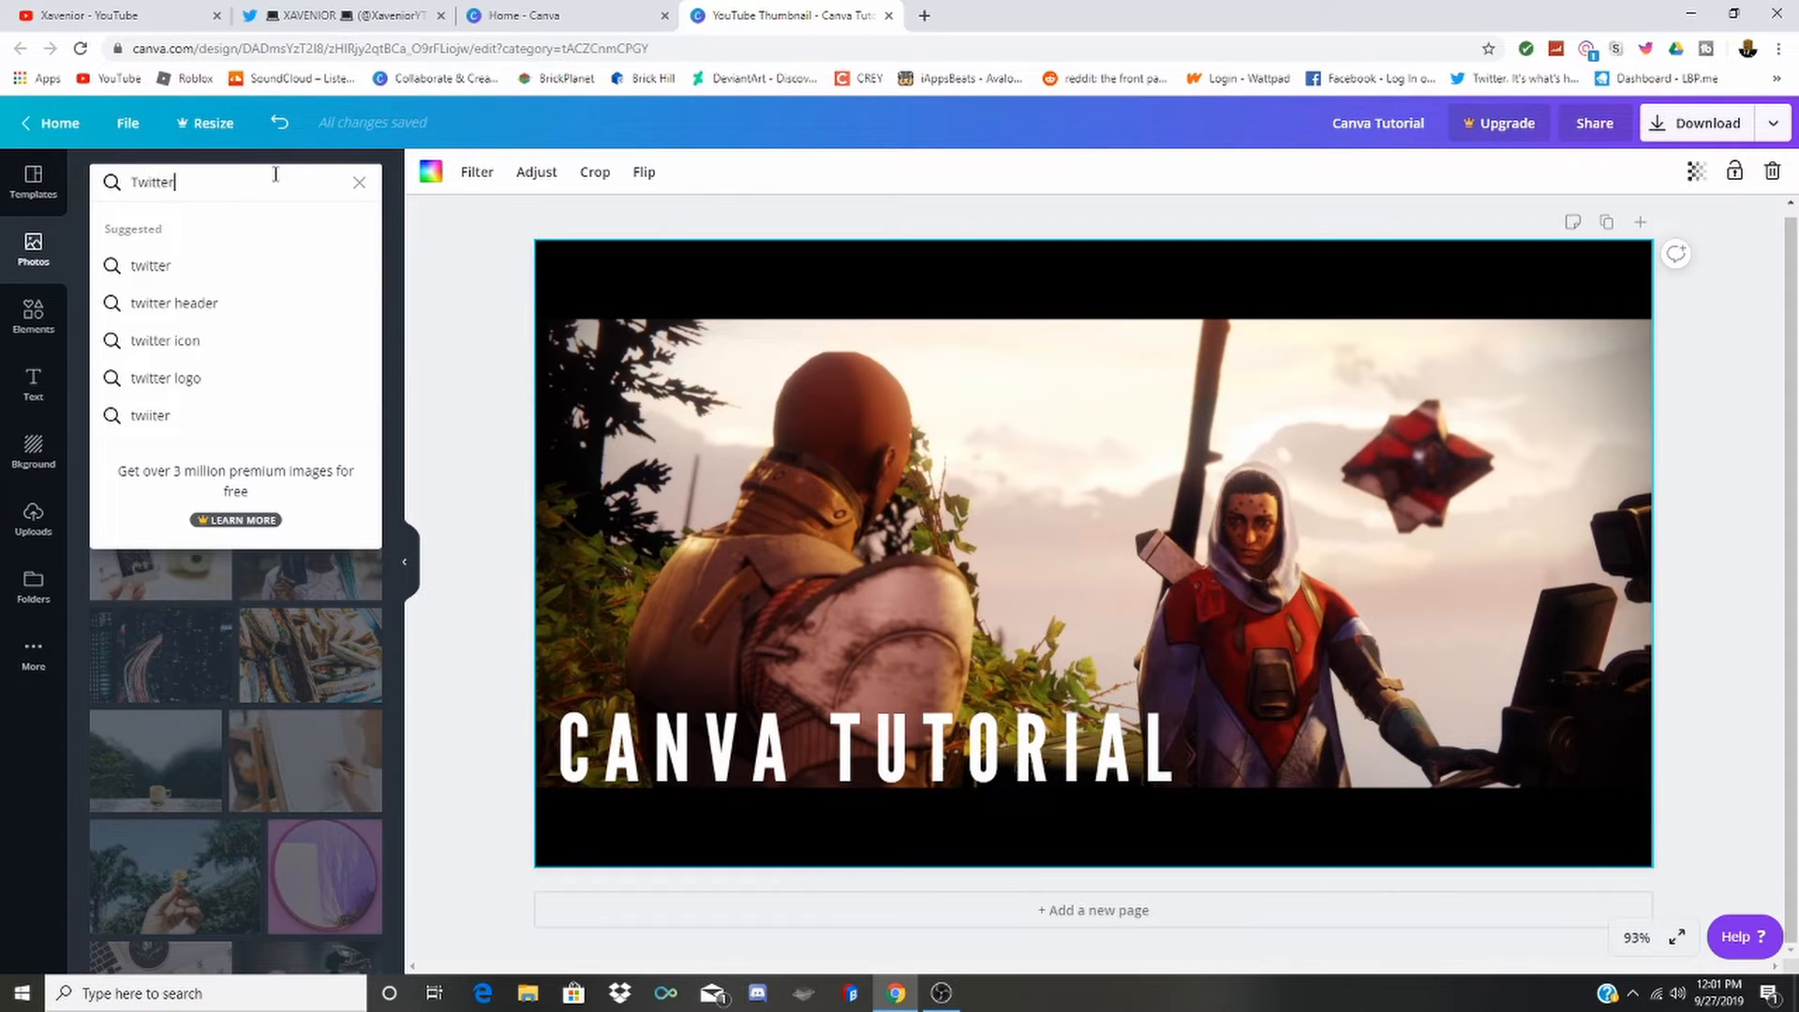
{"action": "key", "text": "Return"}
{"action": "scroll", "coordinate": [269, 551], "scroll_direction": "down", "scroll_amount": 3}
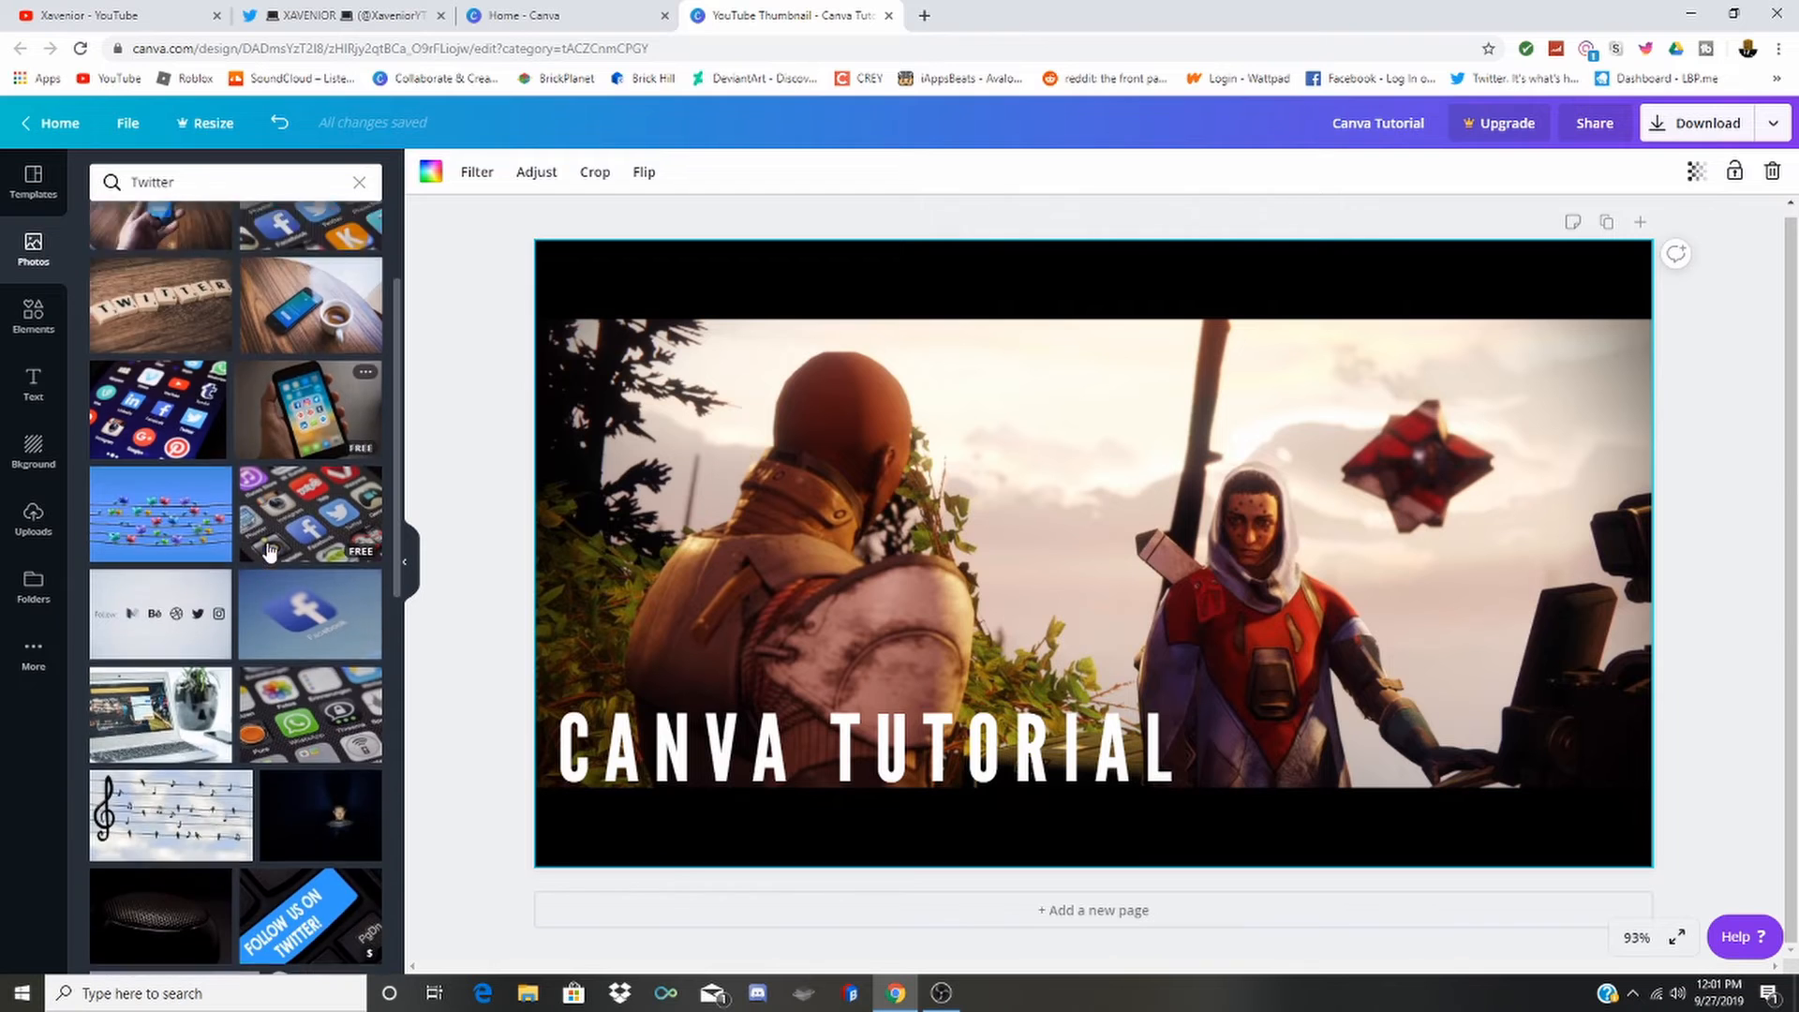
{"action": "scroll", "coordinate": [269, 551], "scroll_direction": "down", "scroll_amount": 8}
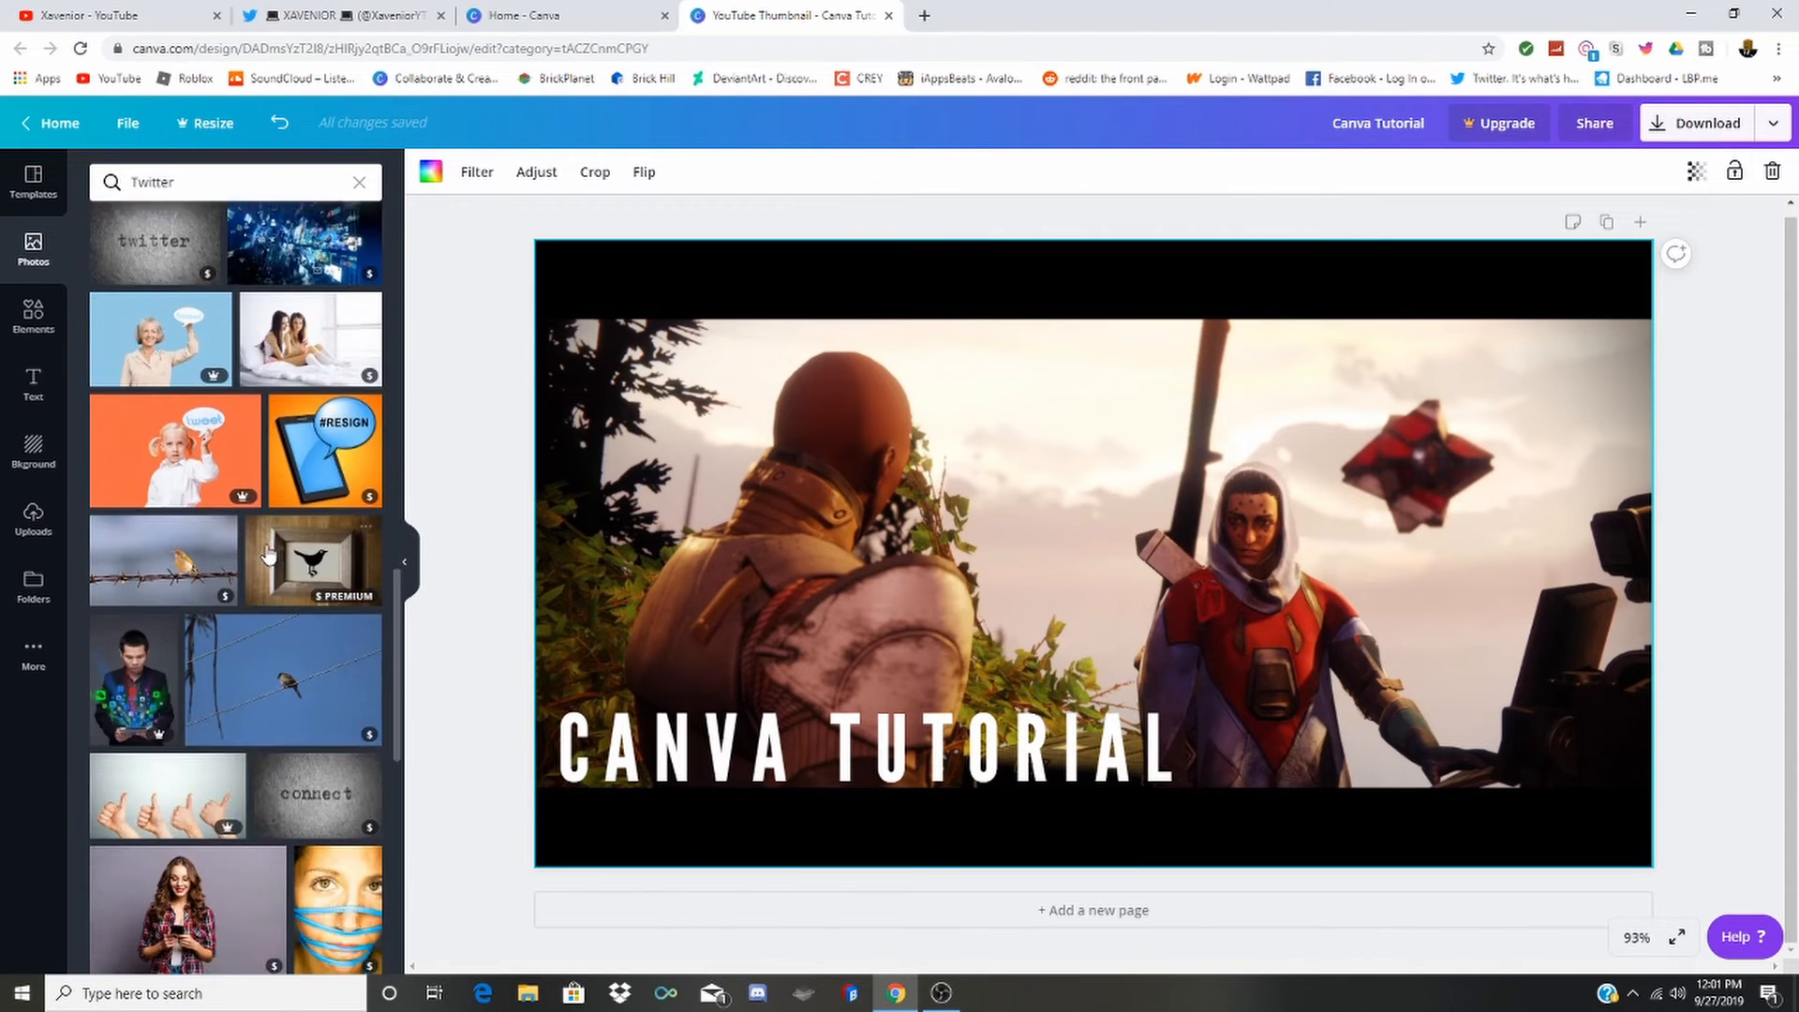
{"action": "scroll", "coordinate": [269, 555], "scroll_direction": "down", "scroll_amount": 10}
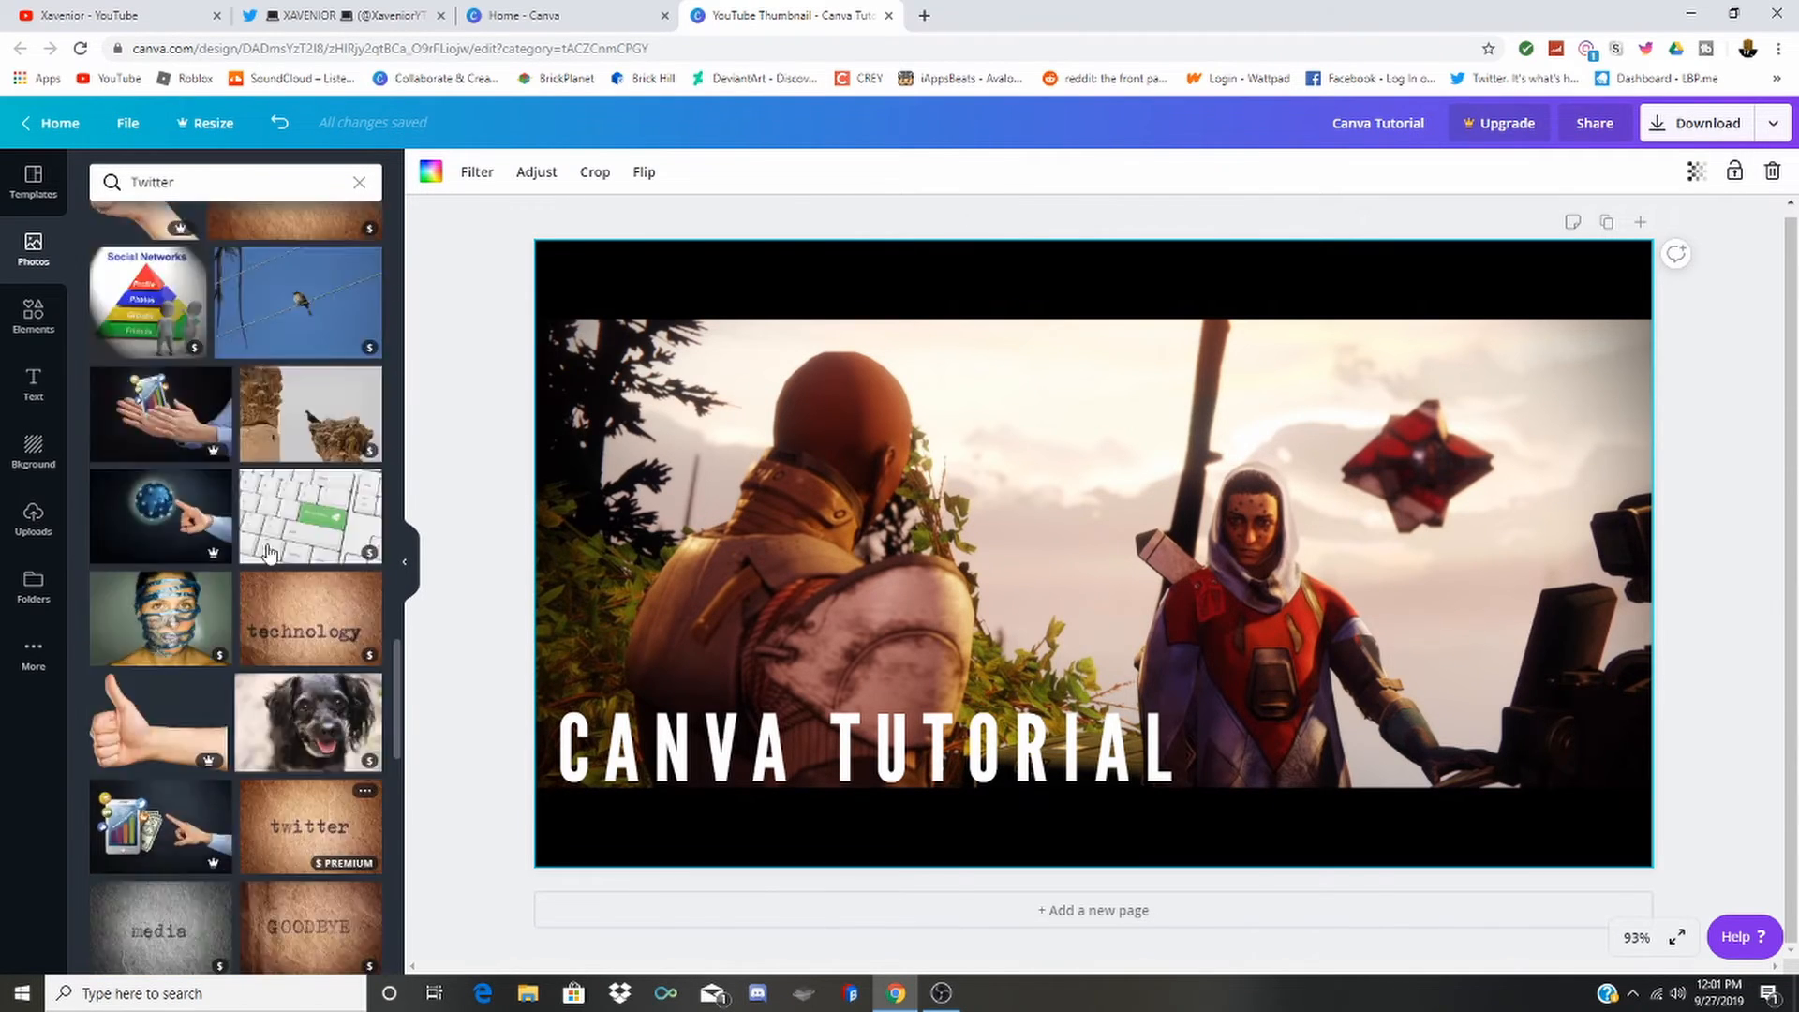
{"action": "scroll", "coordinate": [269, 551], "scroll_direction": "up", "scroll_amount": 20}
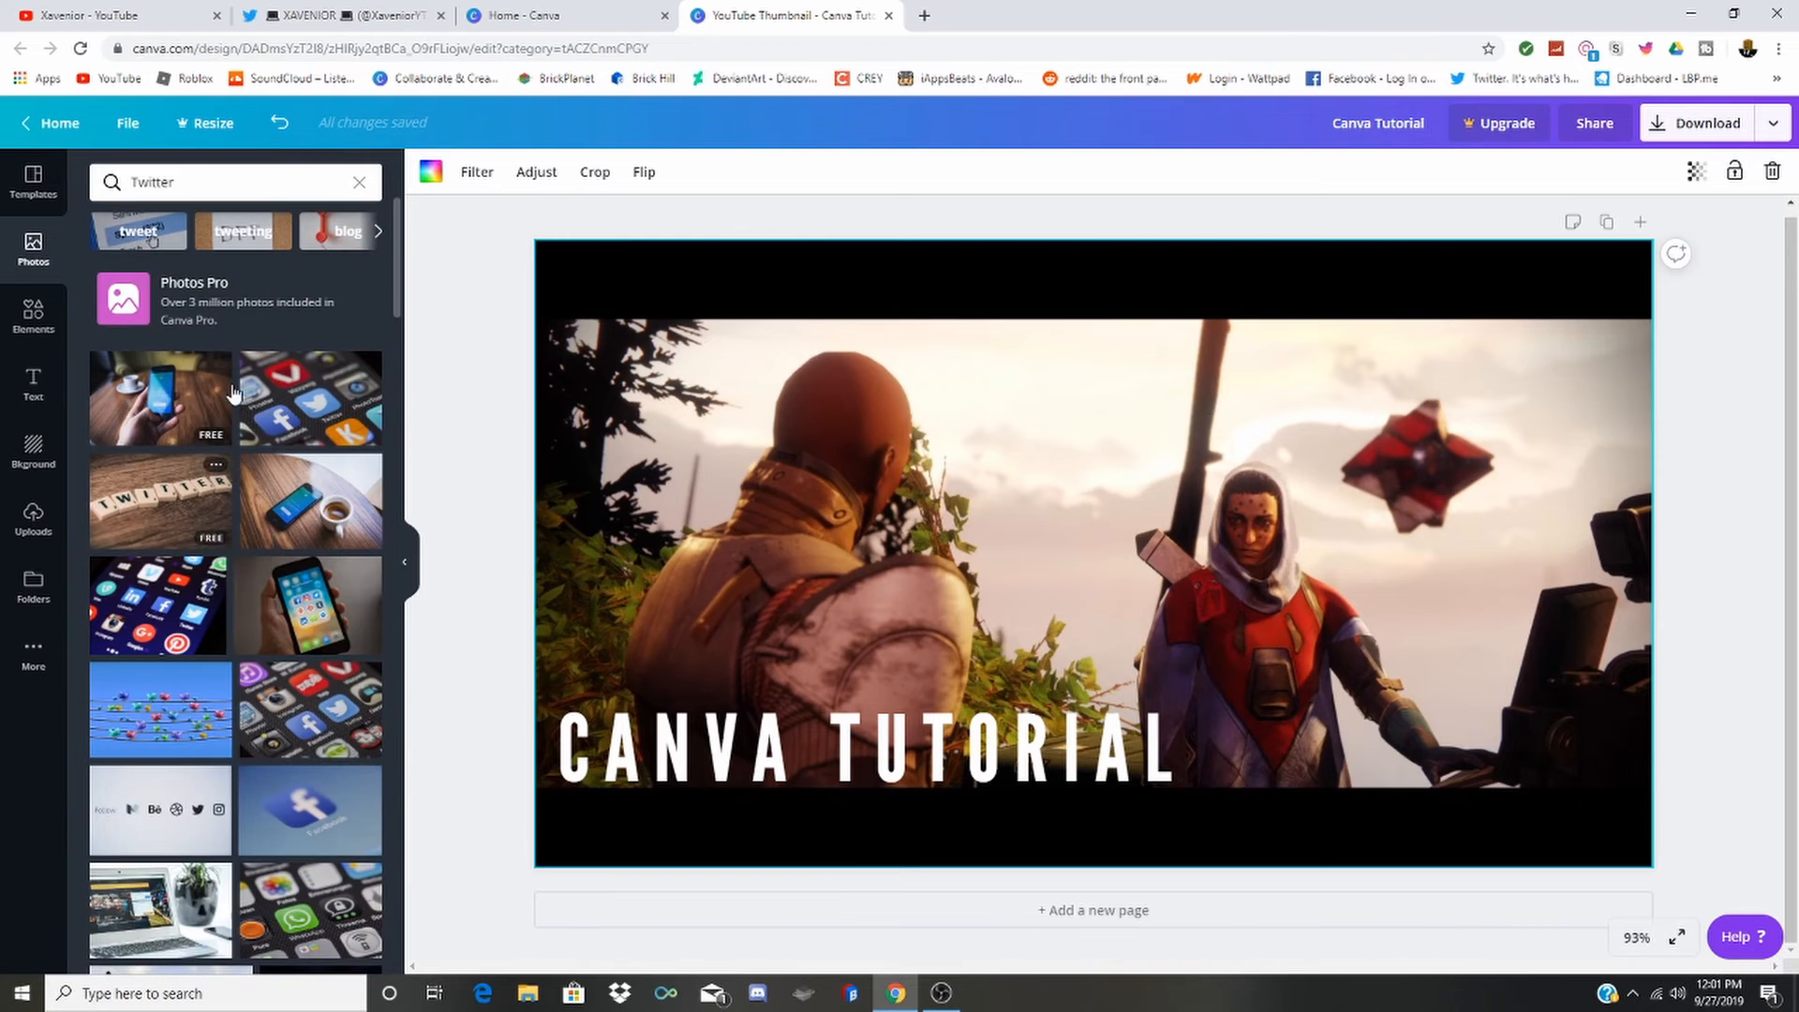
Search the photo library for "twitter logo" and look through the results.
{"action": "left_click", "coordinate": [260, 185]}
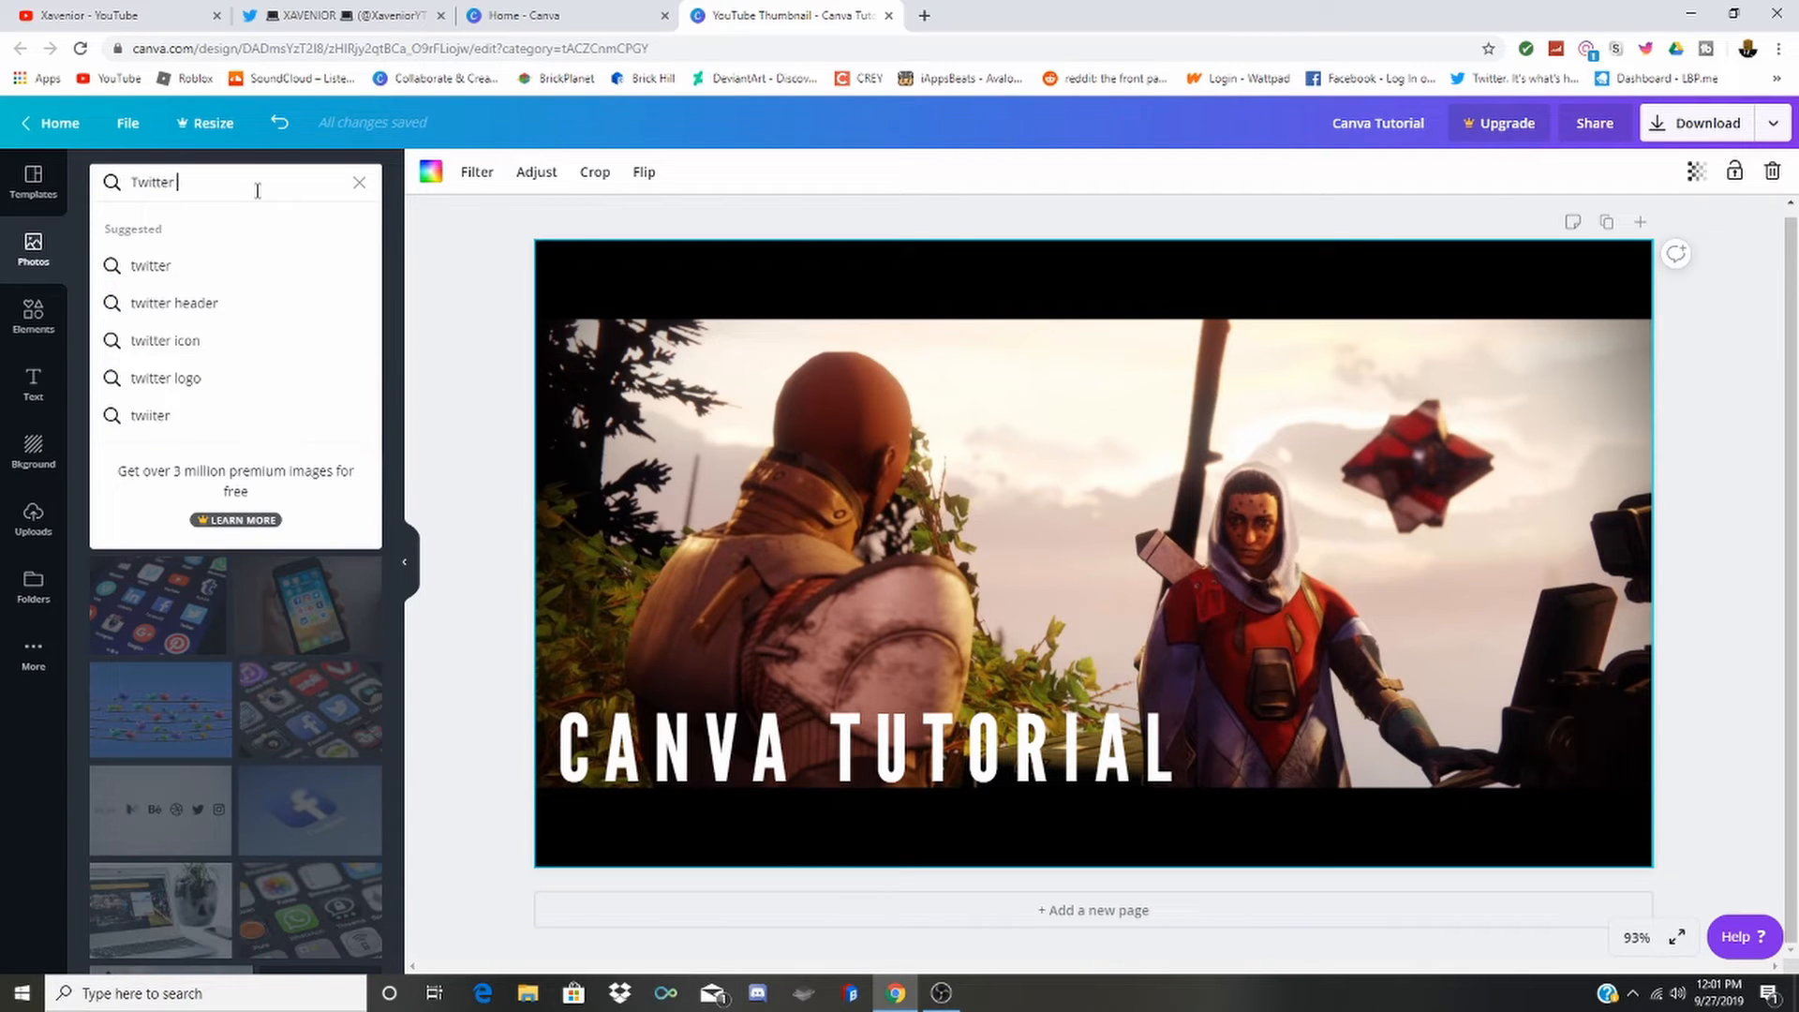
{"action": "type", "text": "l"}
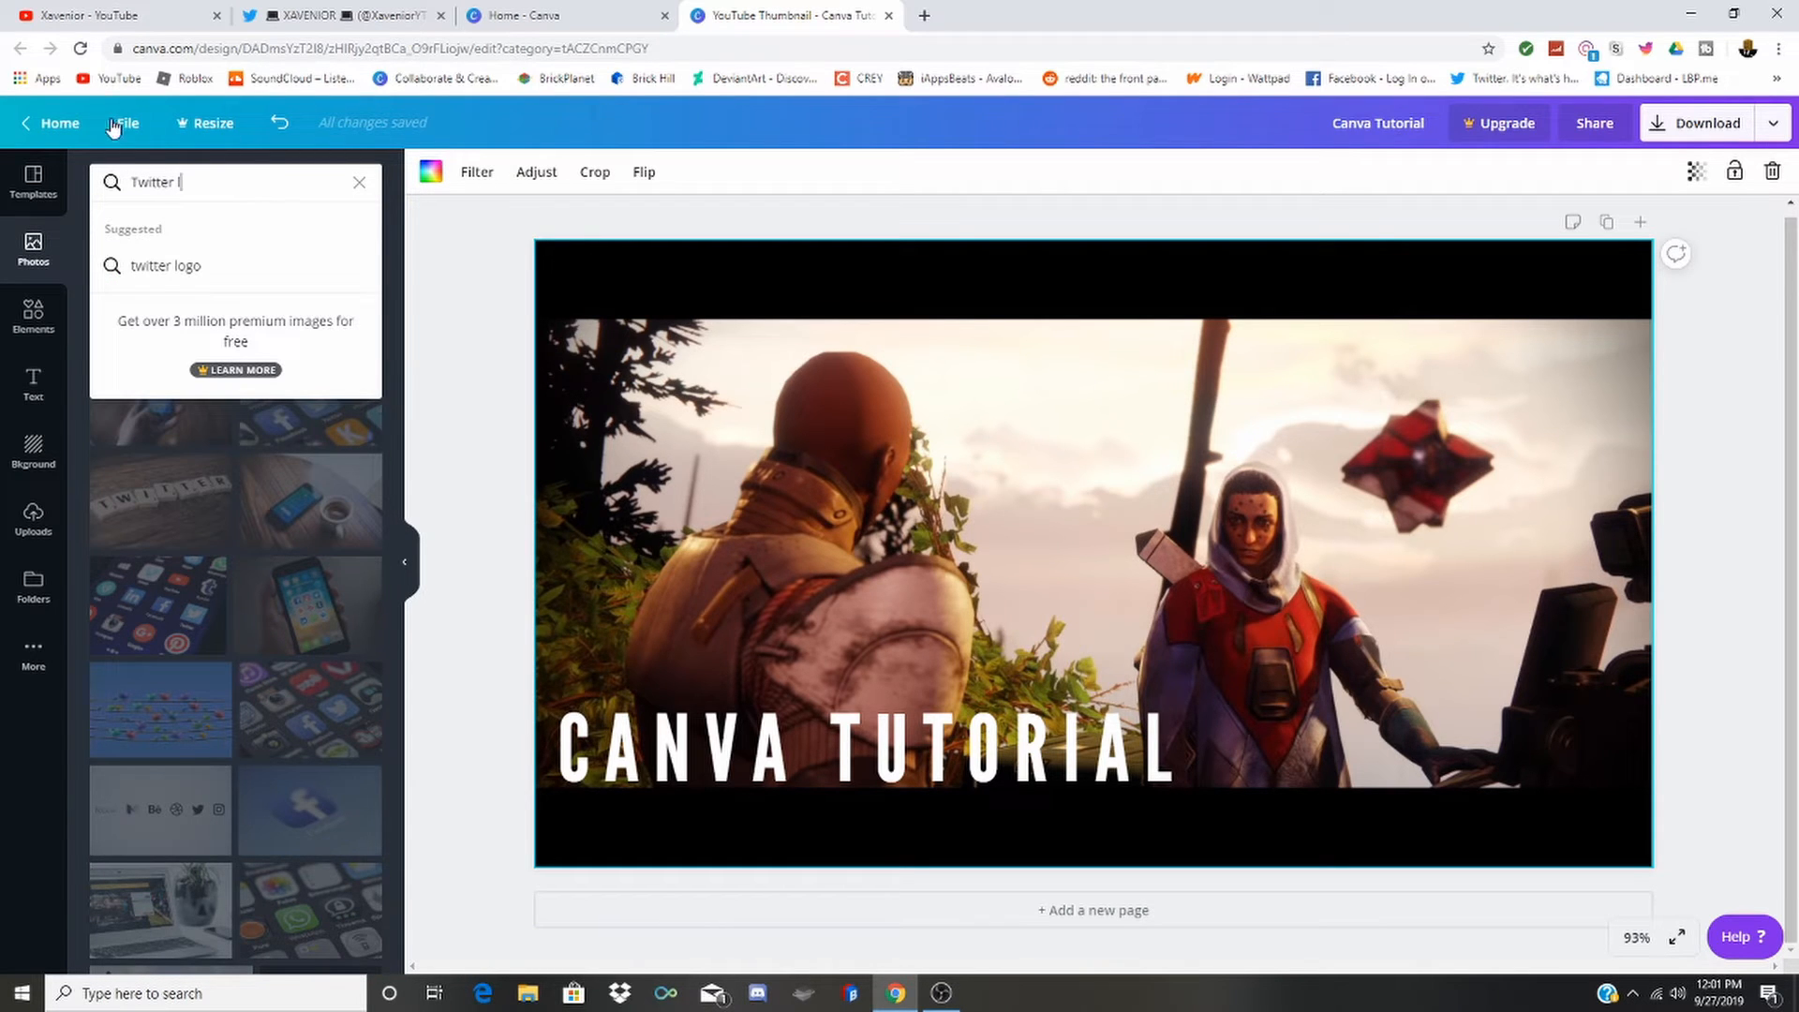
{"action": "left_click", "coordinate": [157, 267]}
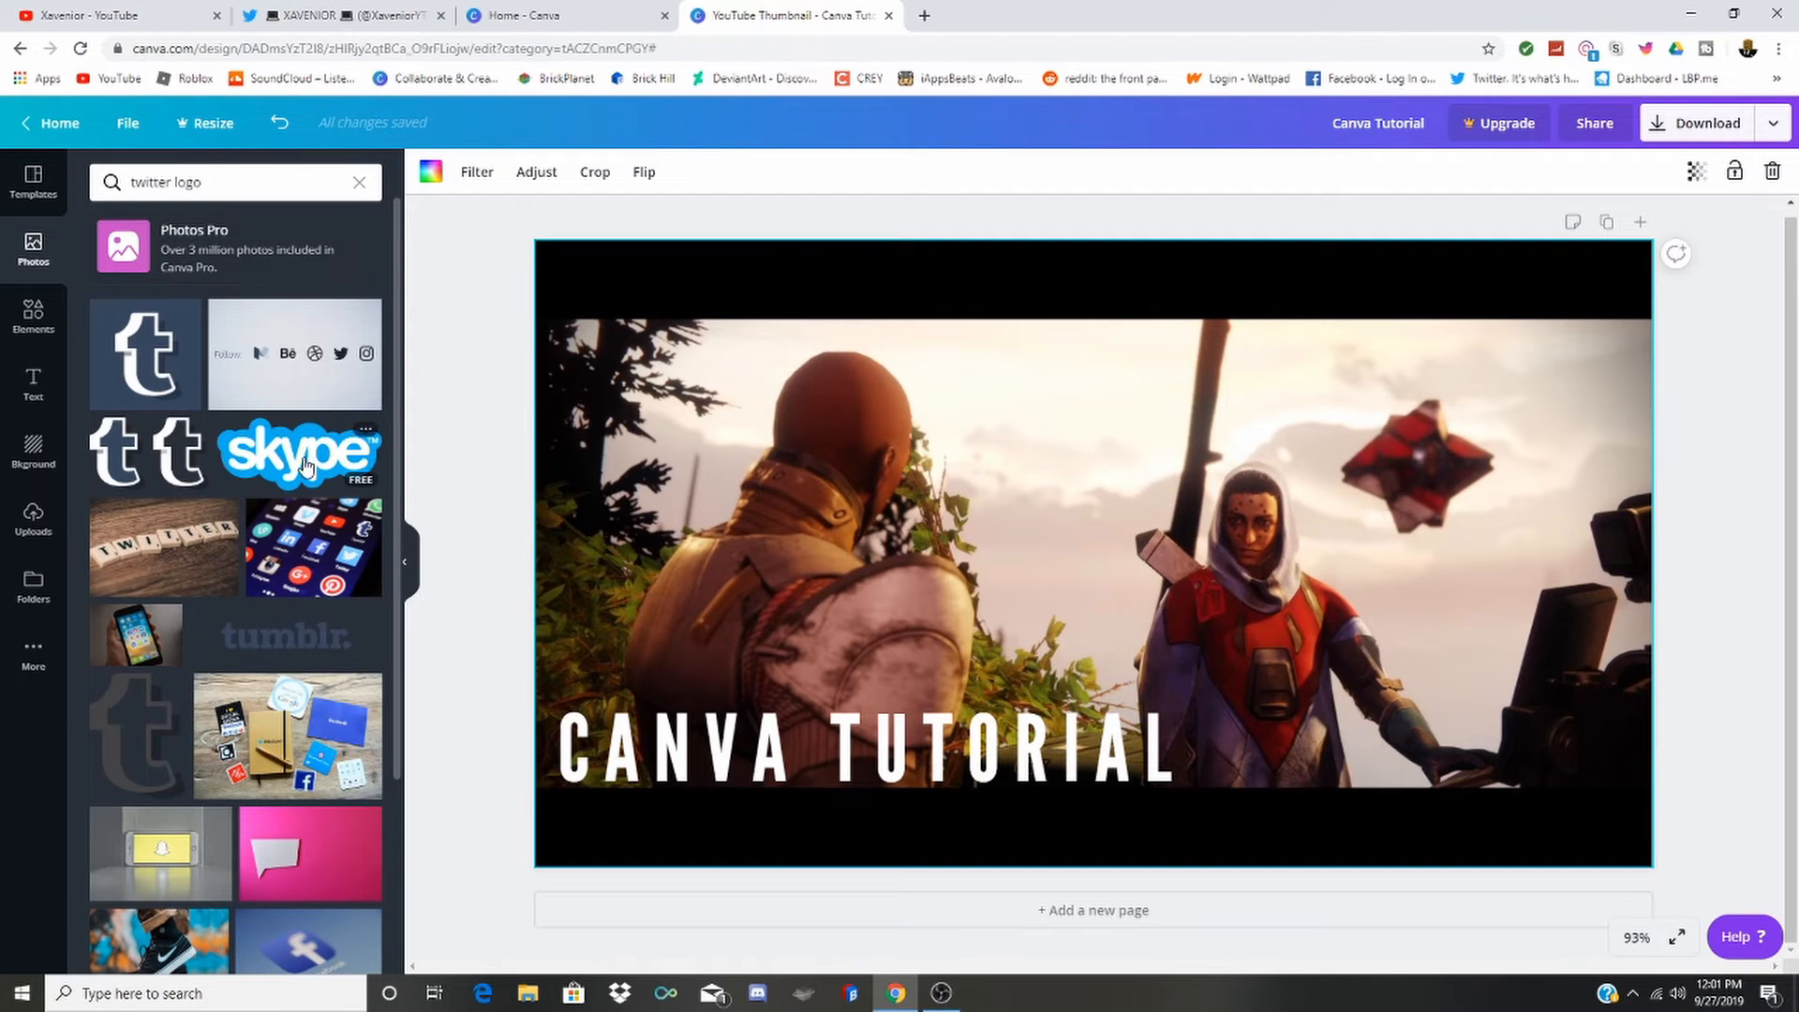
{"action": "scroll", "coordinate": [336, 479], "scroll_direction": "down", "scroll_amount": 5}
{"action": "scroll", "coordinate": [336, 479], "scroll_direction": "down", "scroll_amount": 15}
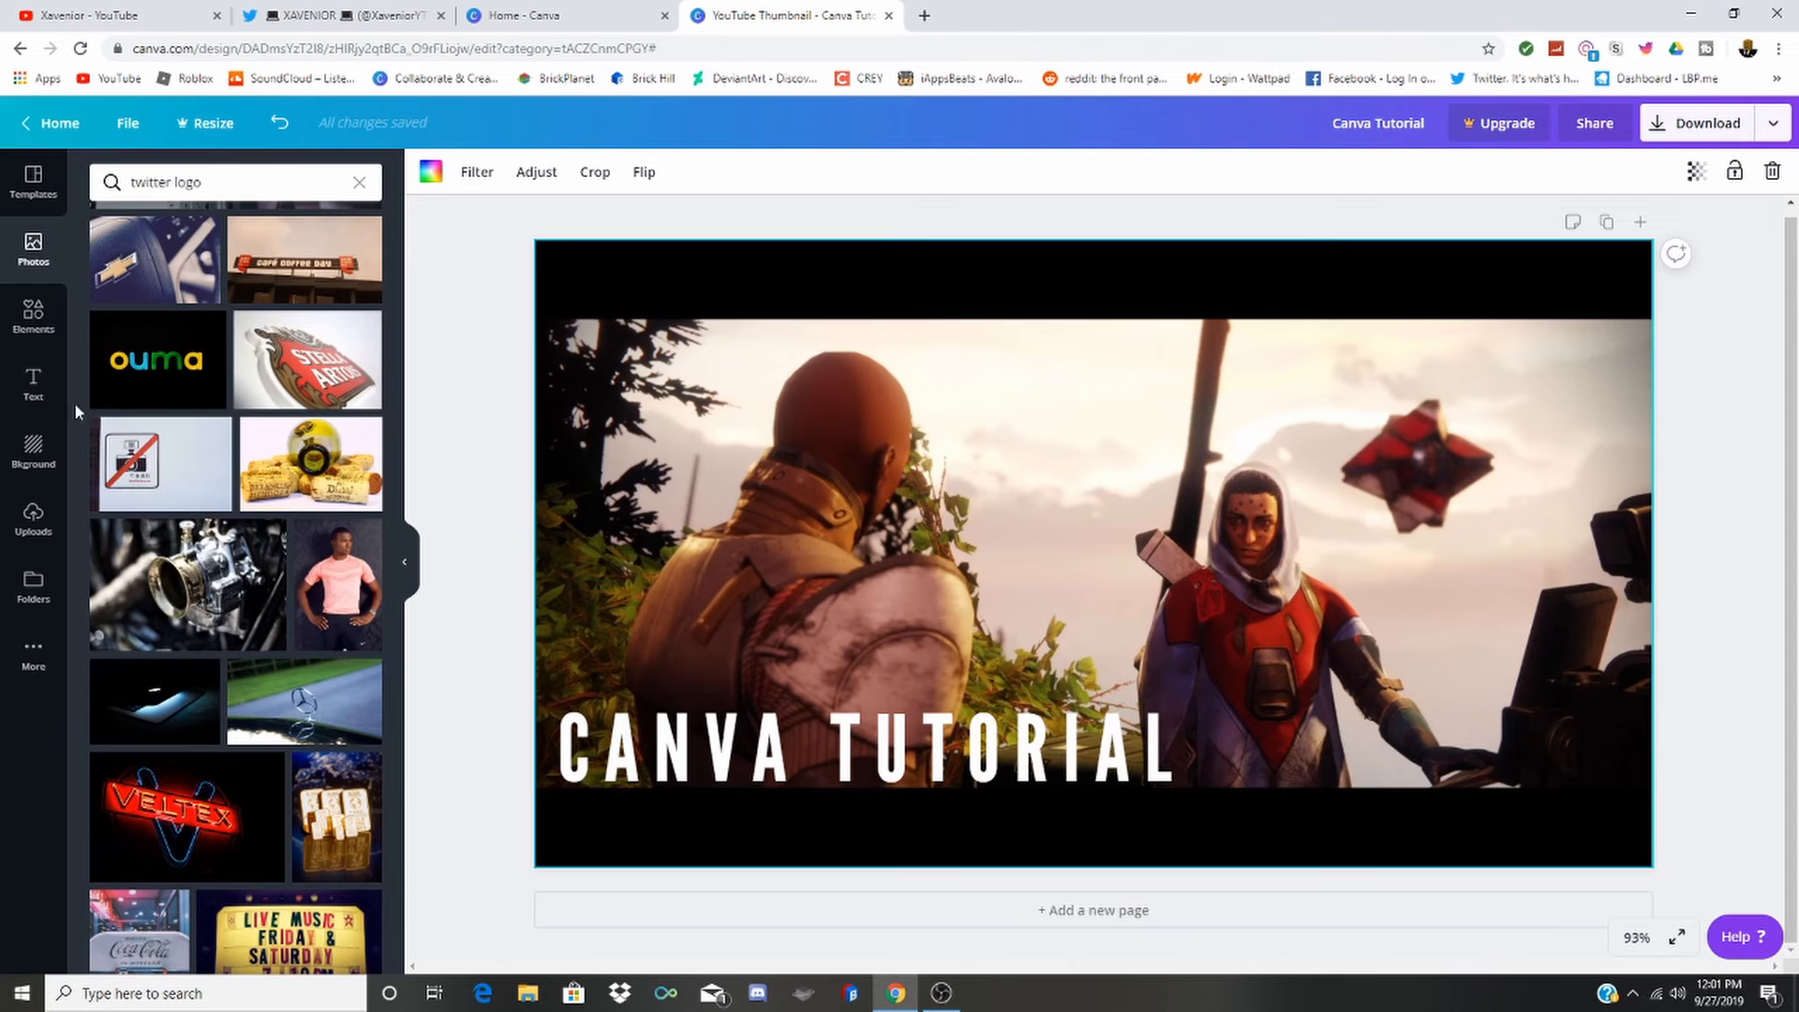
Add the uploaded blue Twitter bird to the page and shrink it into the upper-left corner of the video frame.
{"action": "left_click", "coordinate": [45, 523]}
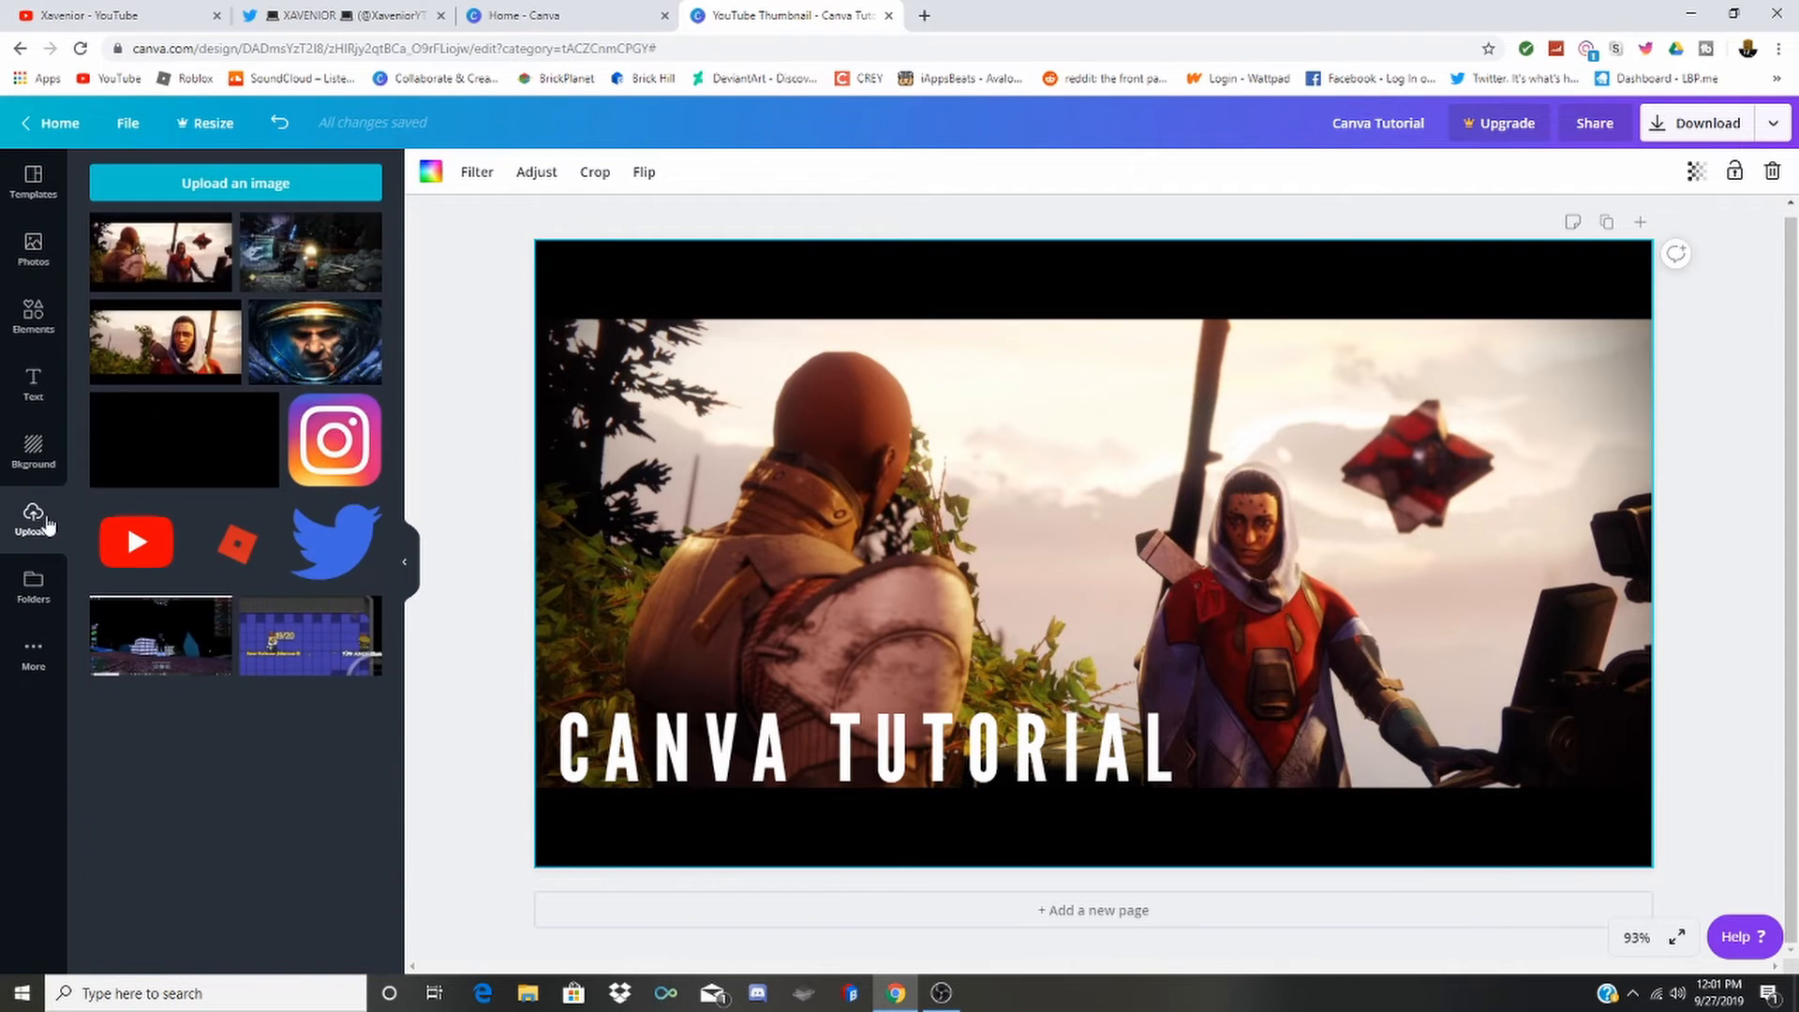
{"action": "left_click", "coordinate": [354, 566]}
{"action": "left_click_drag", "start_coordinate": [1140, 522], "coordinate": [988, 475]}
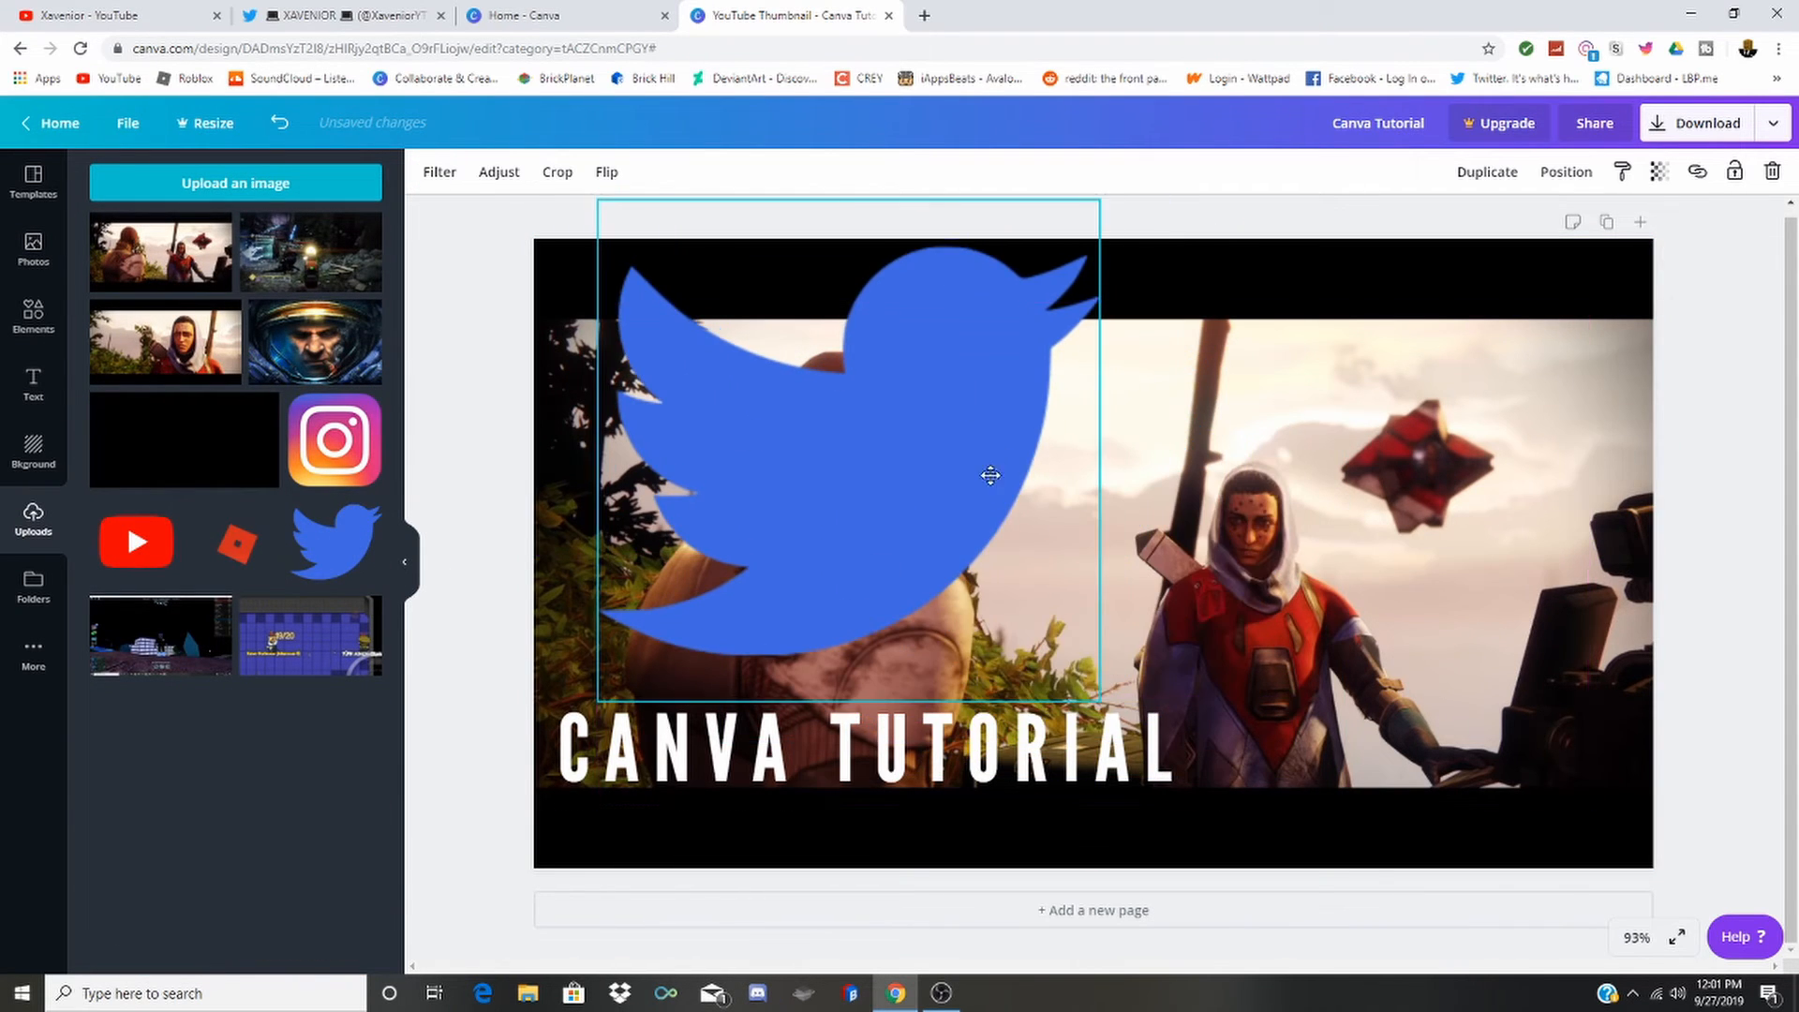
{"action": "left_click_drag", "start_coordinate": [1099, 703], "coordinate": [792, 298]}
{"action": "left_click_drag", "start_coordinate": [665, 272], "coordinate": [701, 394]}
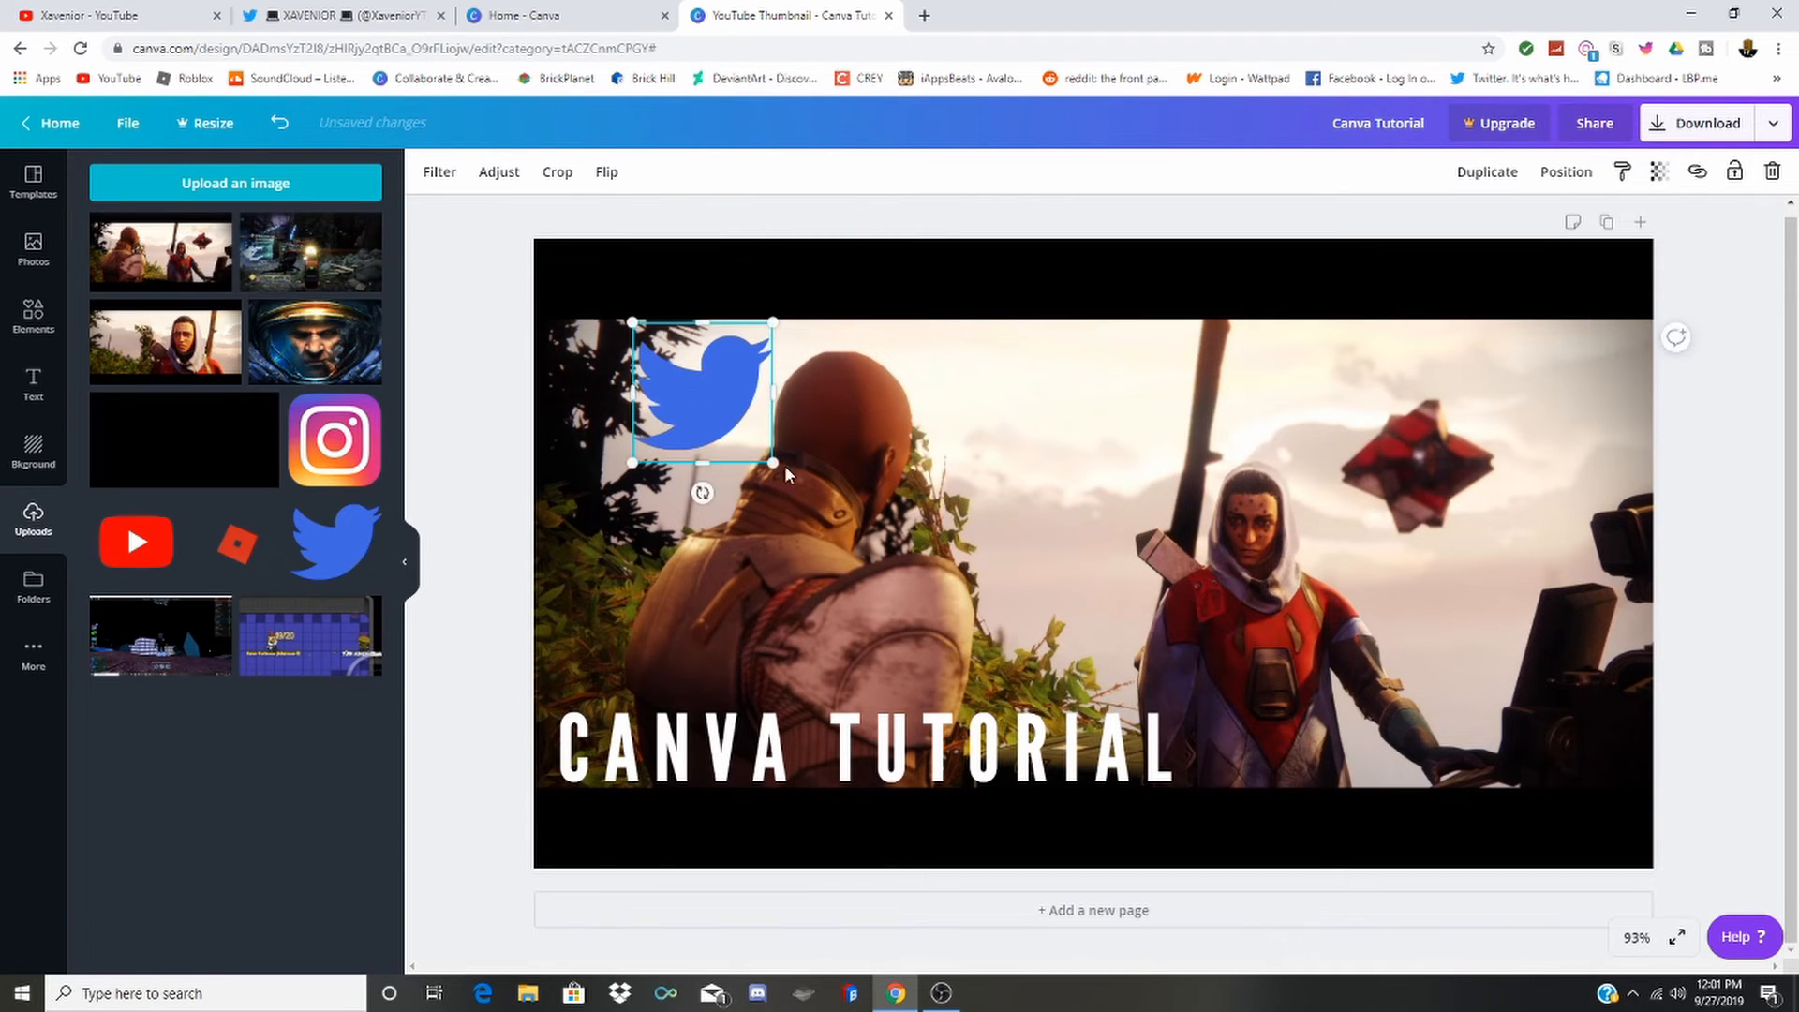
{"action": "left_click_drag", "start_coordinate": [772, 463], "coordinate": [630, 375]}
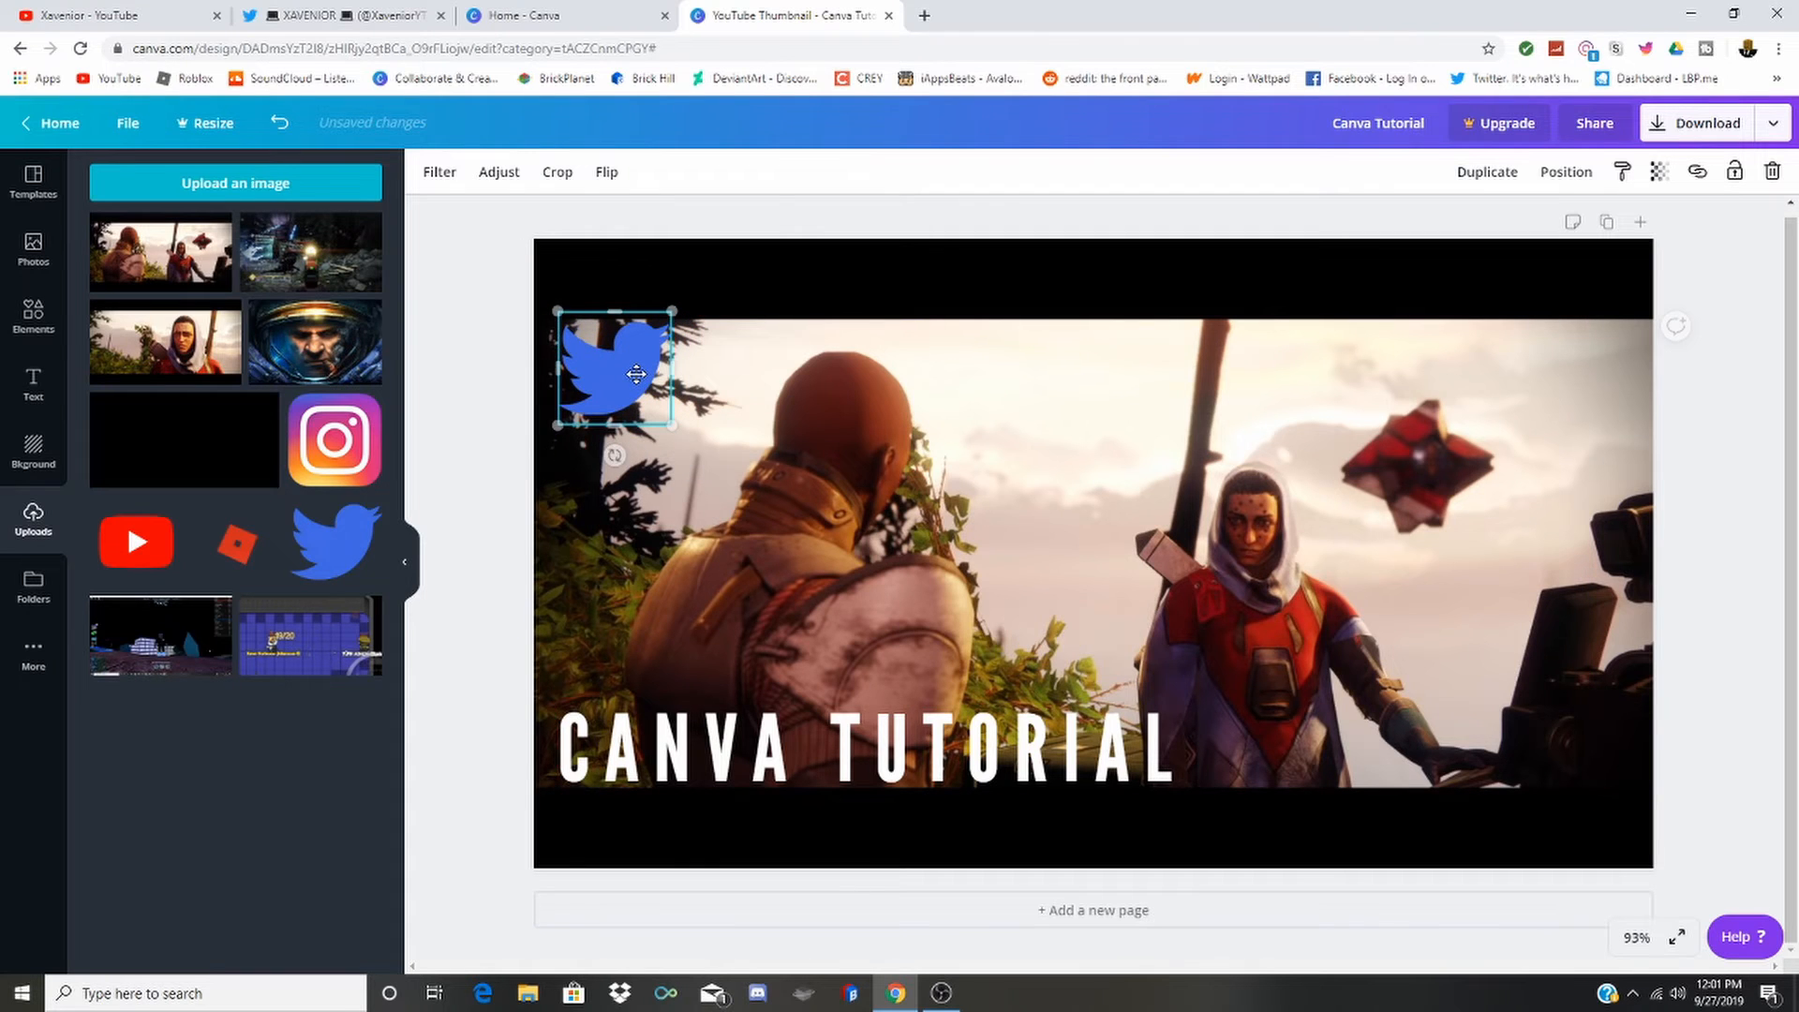
Add another FILM FEST text design and delete only its small "THE 16TH ANNUAL ASCOT" text.
{"action": "left_click", "coordinate": [35, 397]}
{"action": "left_click", "coordinate": [179, 696]}
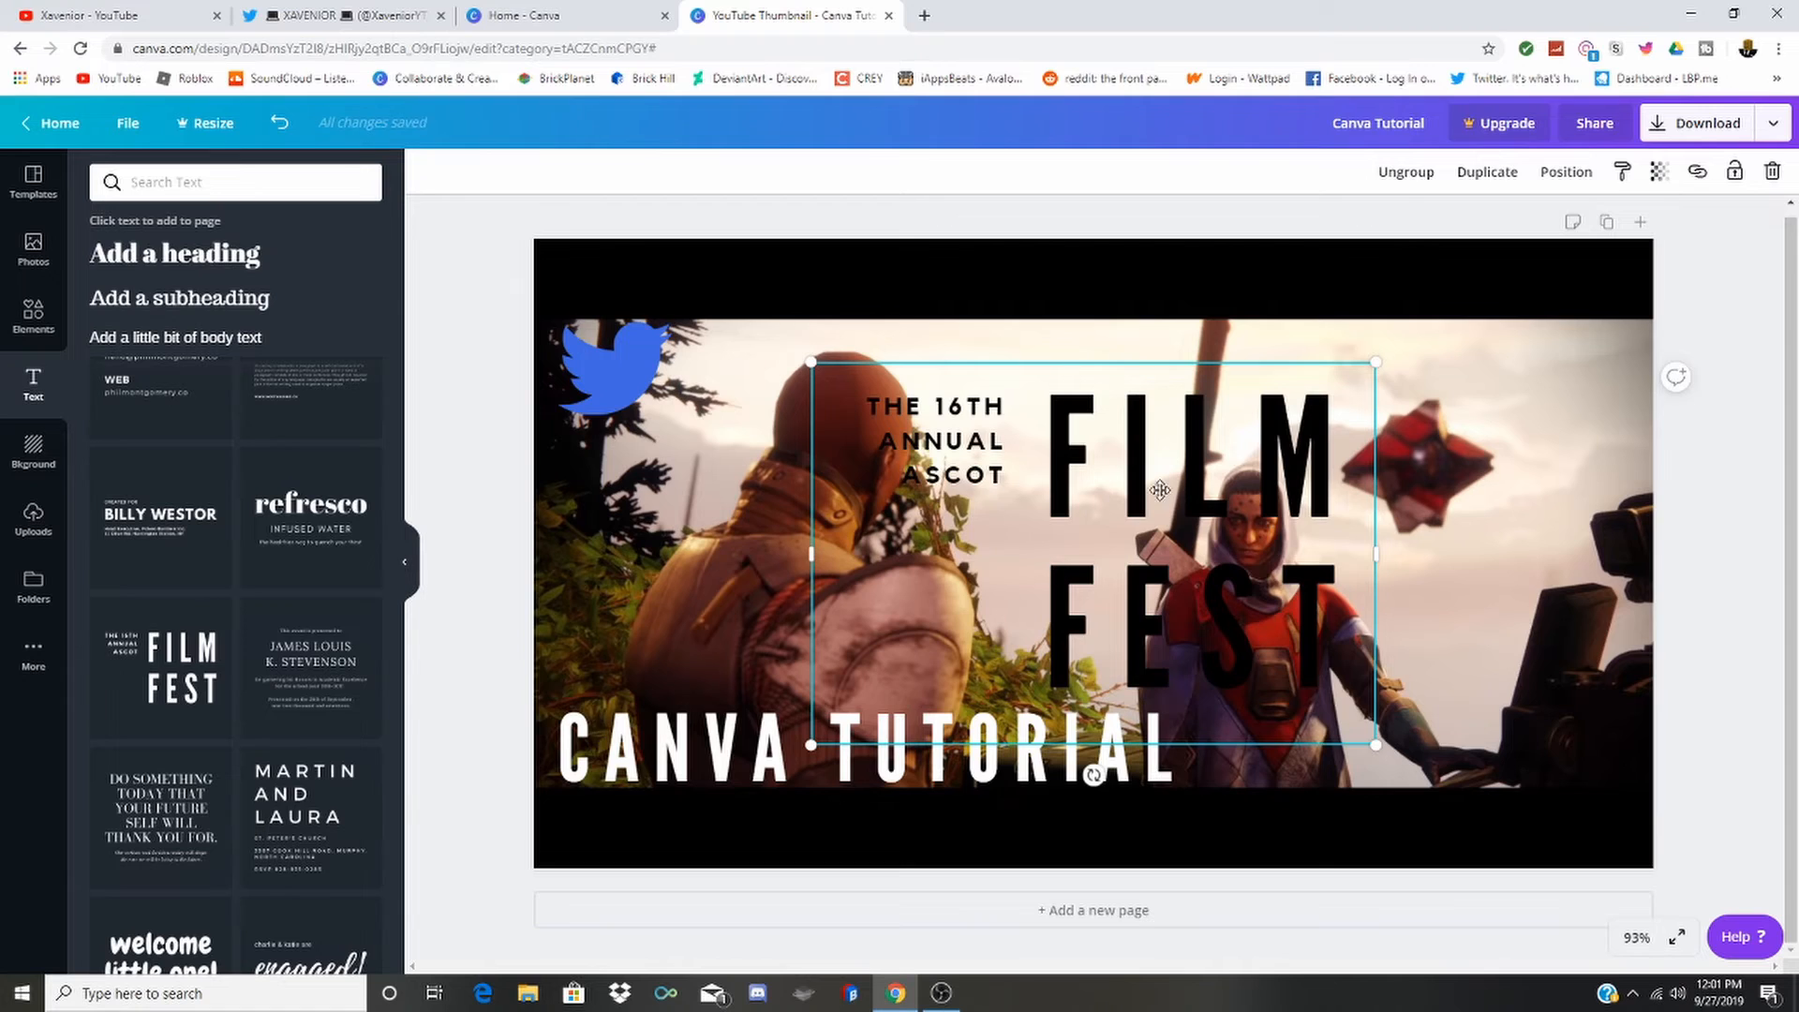
{"action": "left_click", "coordinate": [952, 449]}
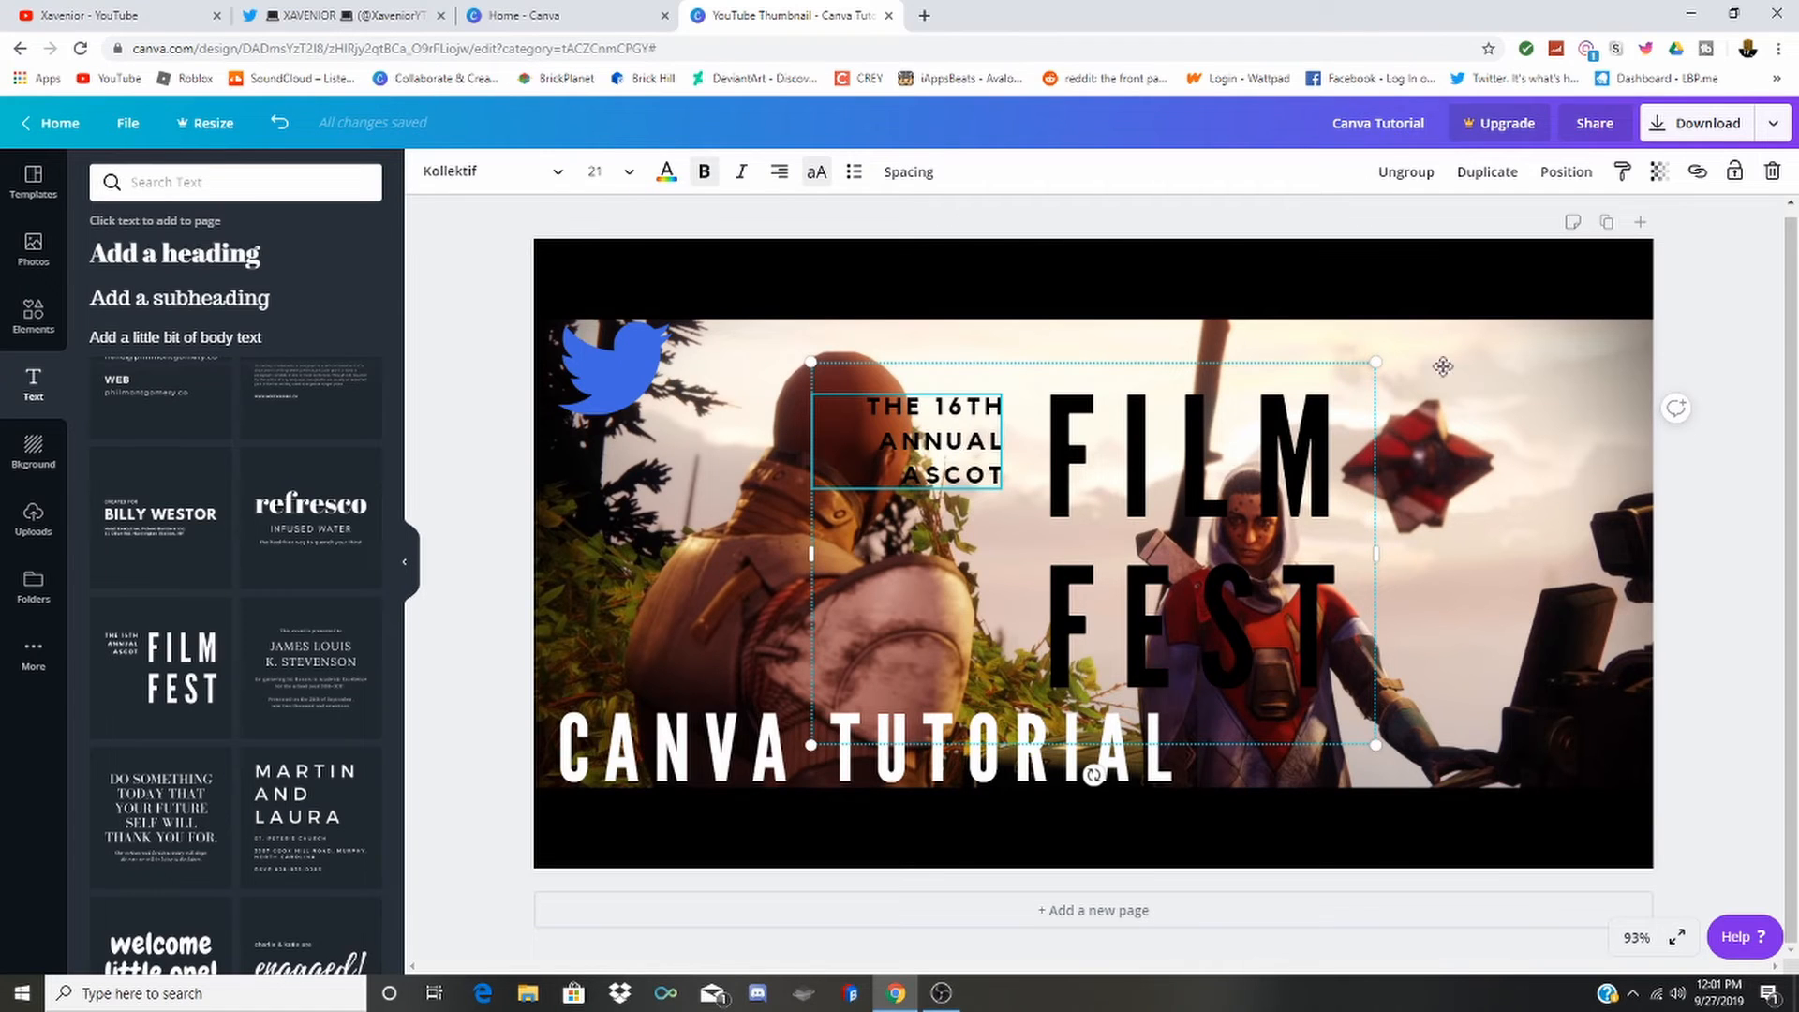
{"action": "left_click", "coordinate": [1772, 171]}
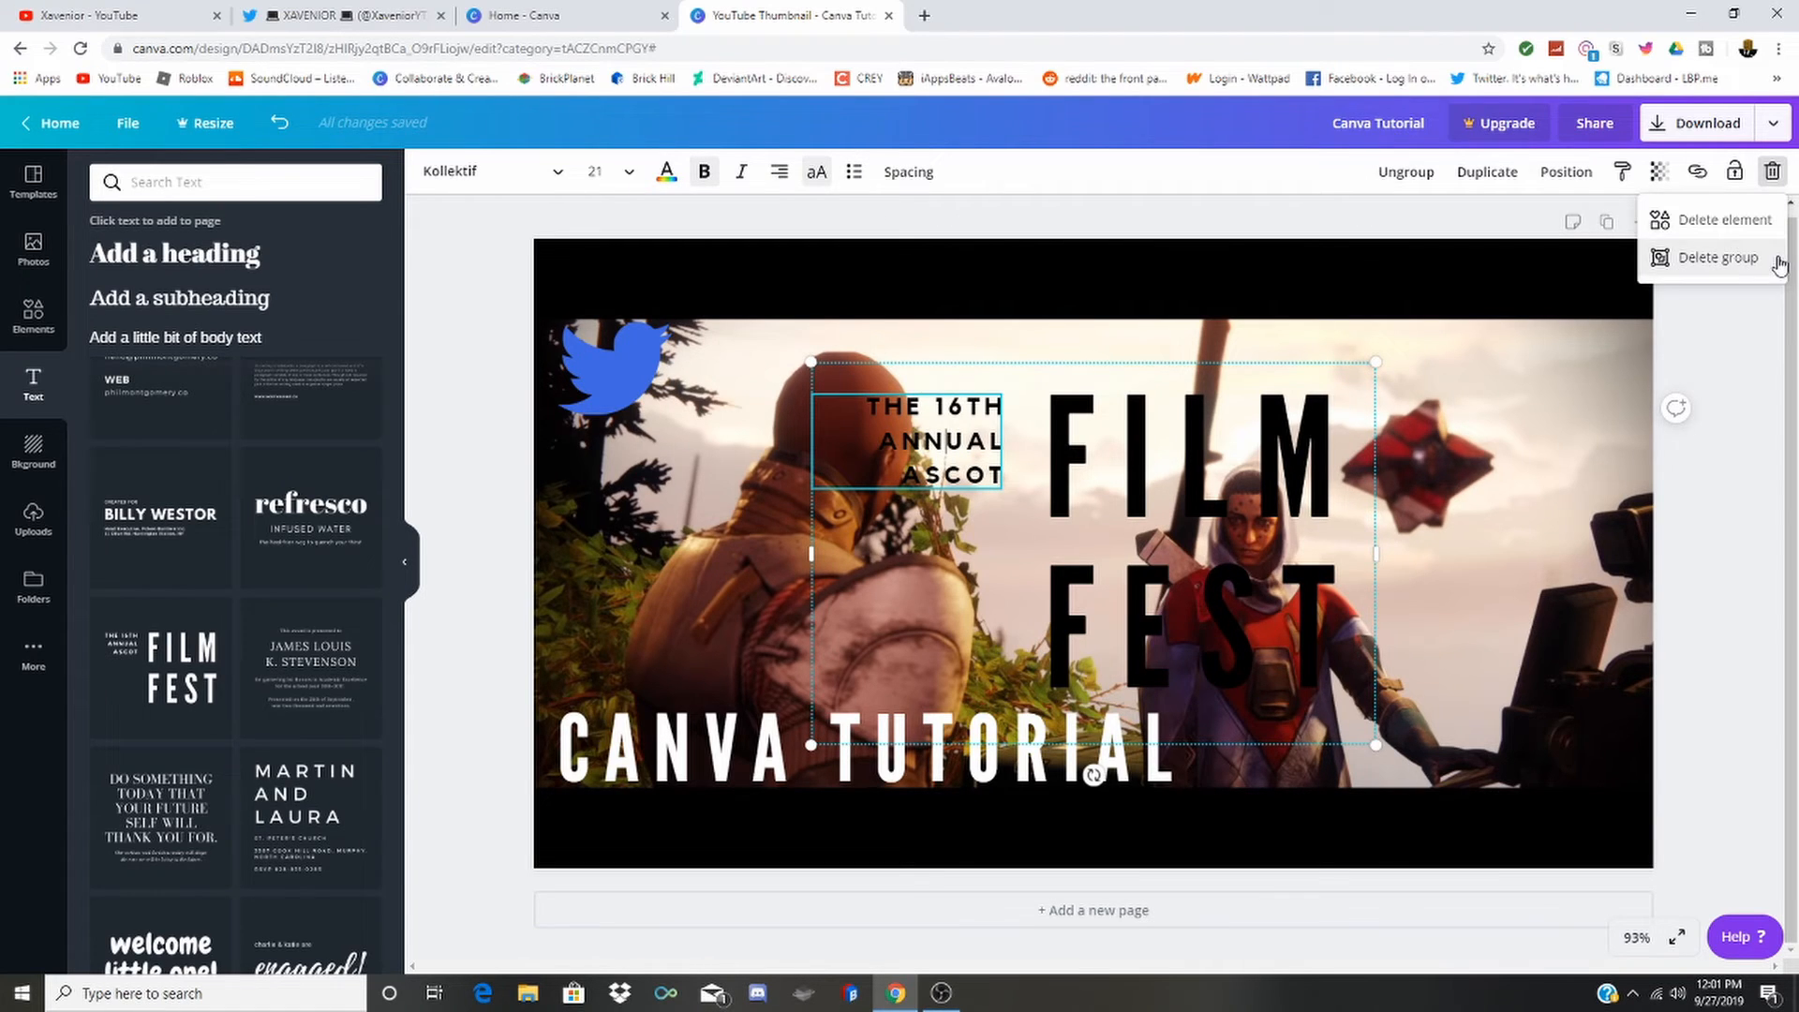
{"action": "left_click", "coordinate": [1745, 221]}
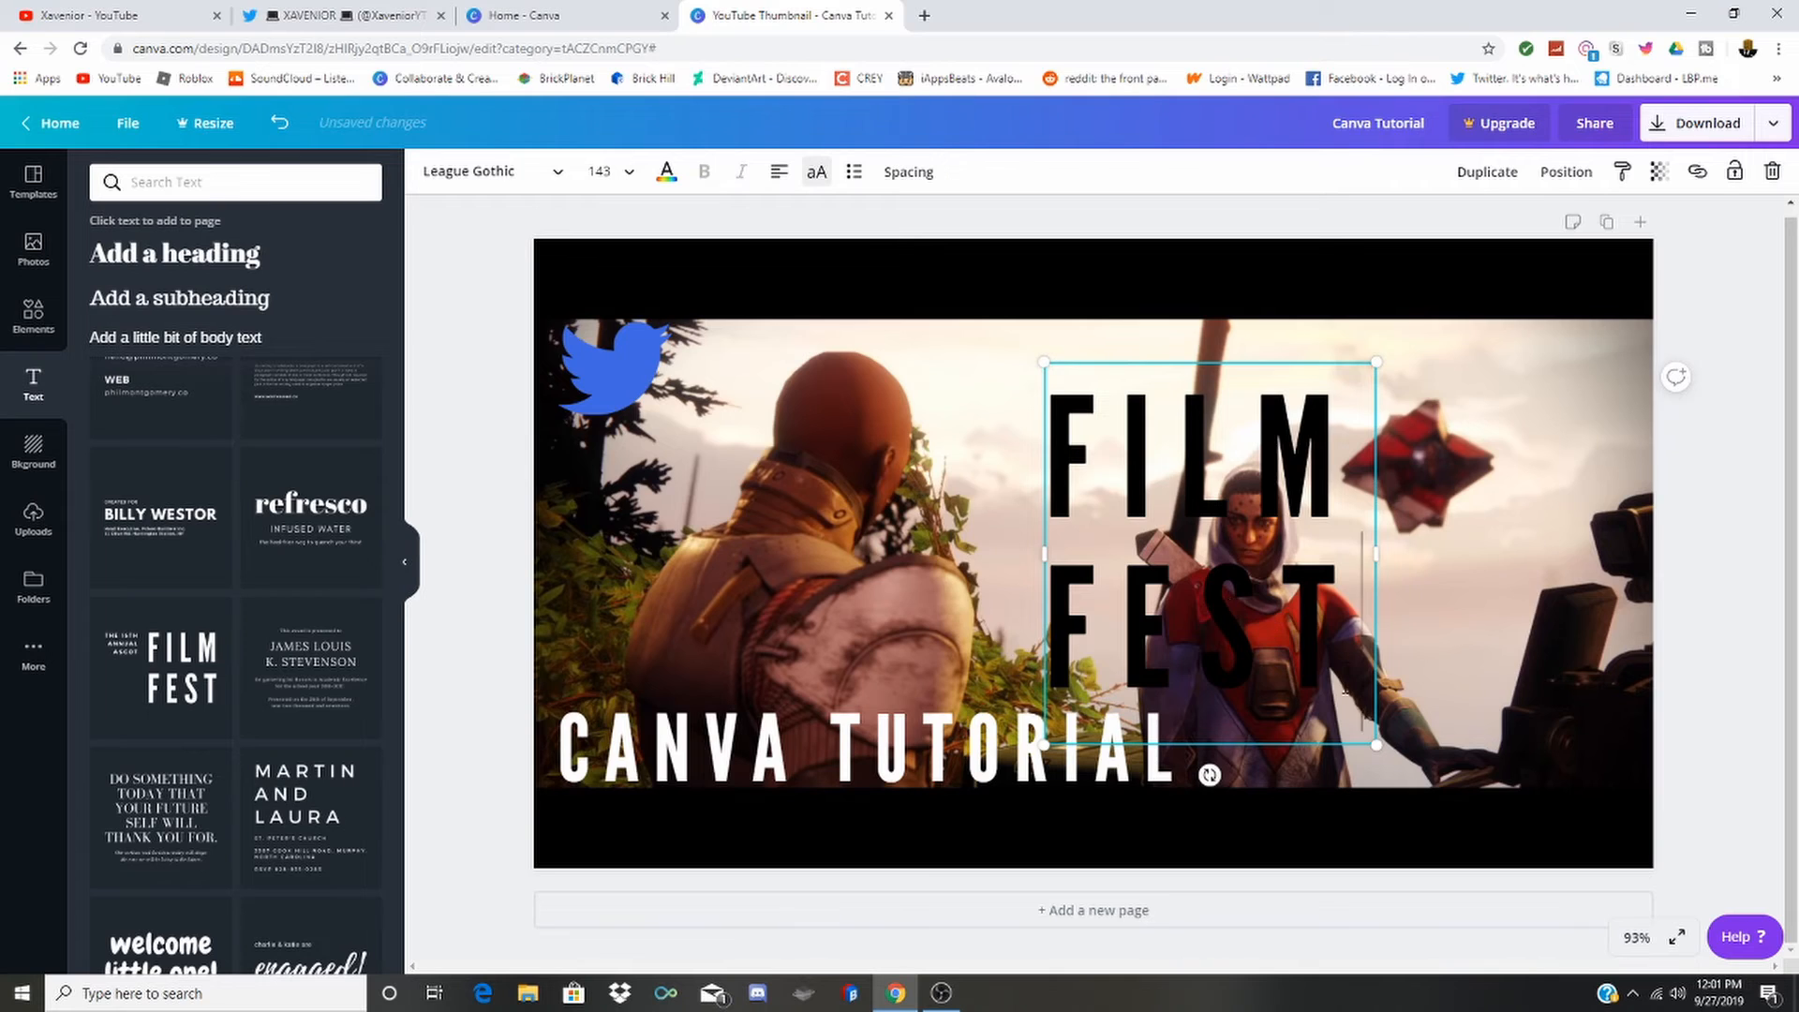
Replace the new FILM FEST wording with "XAVENIOR".
{"action": "double_click", "coordinate": [1134, 459]}
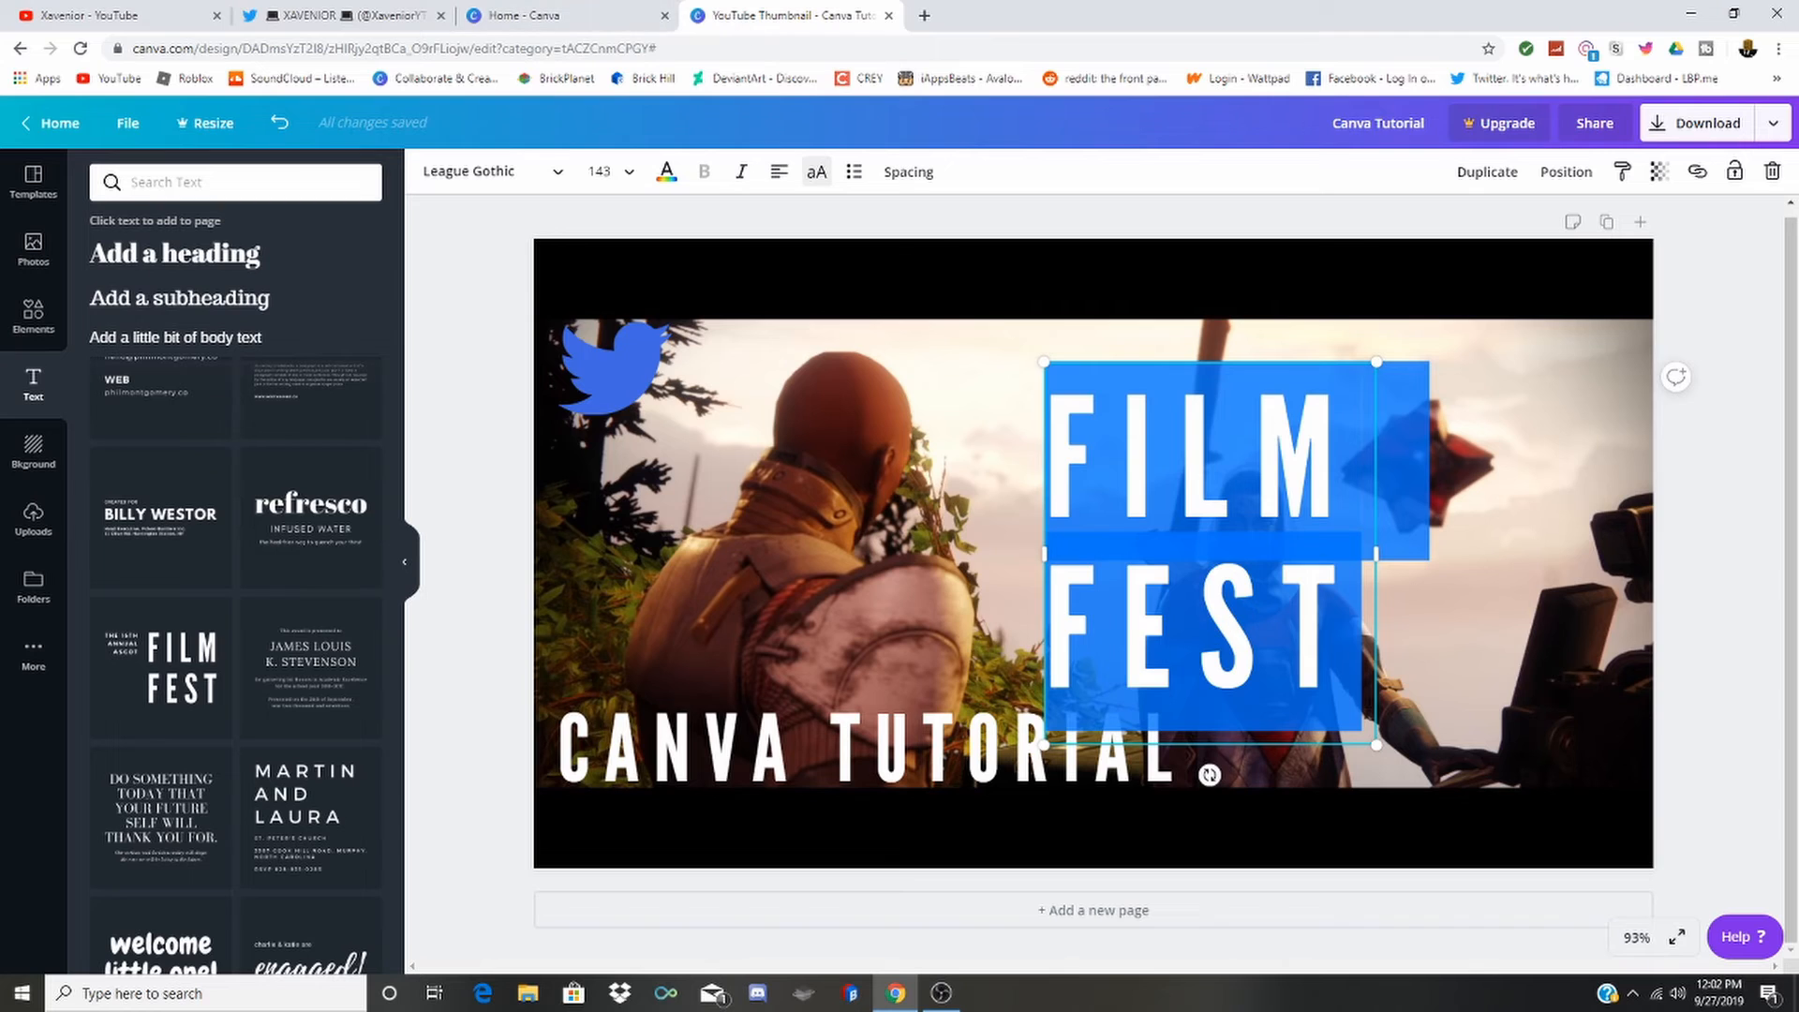
{"action": "key", "text": "BackSpace"}
{"action": "type", "text": "X"}
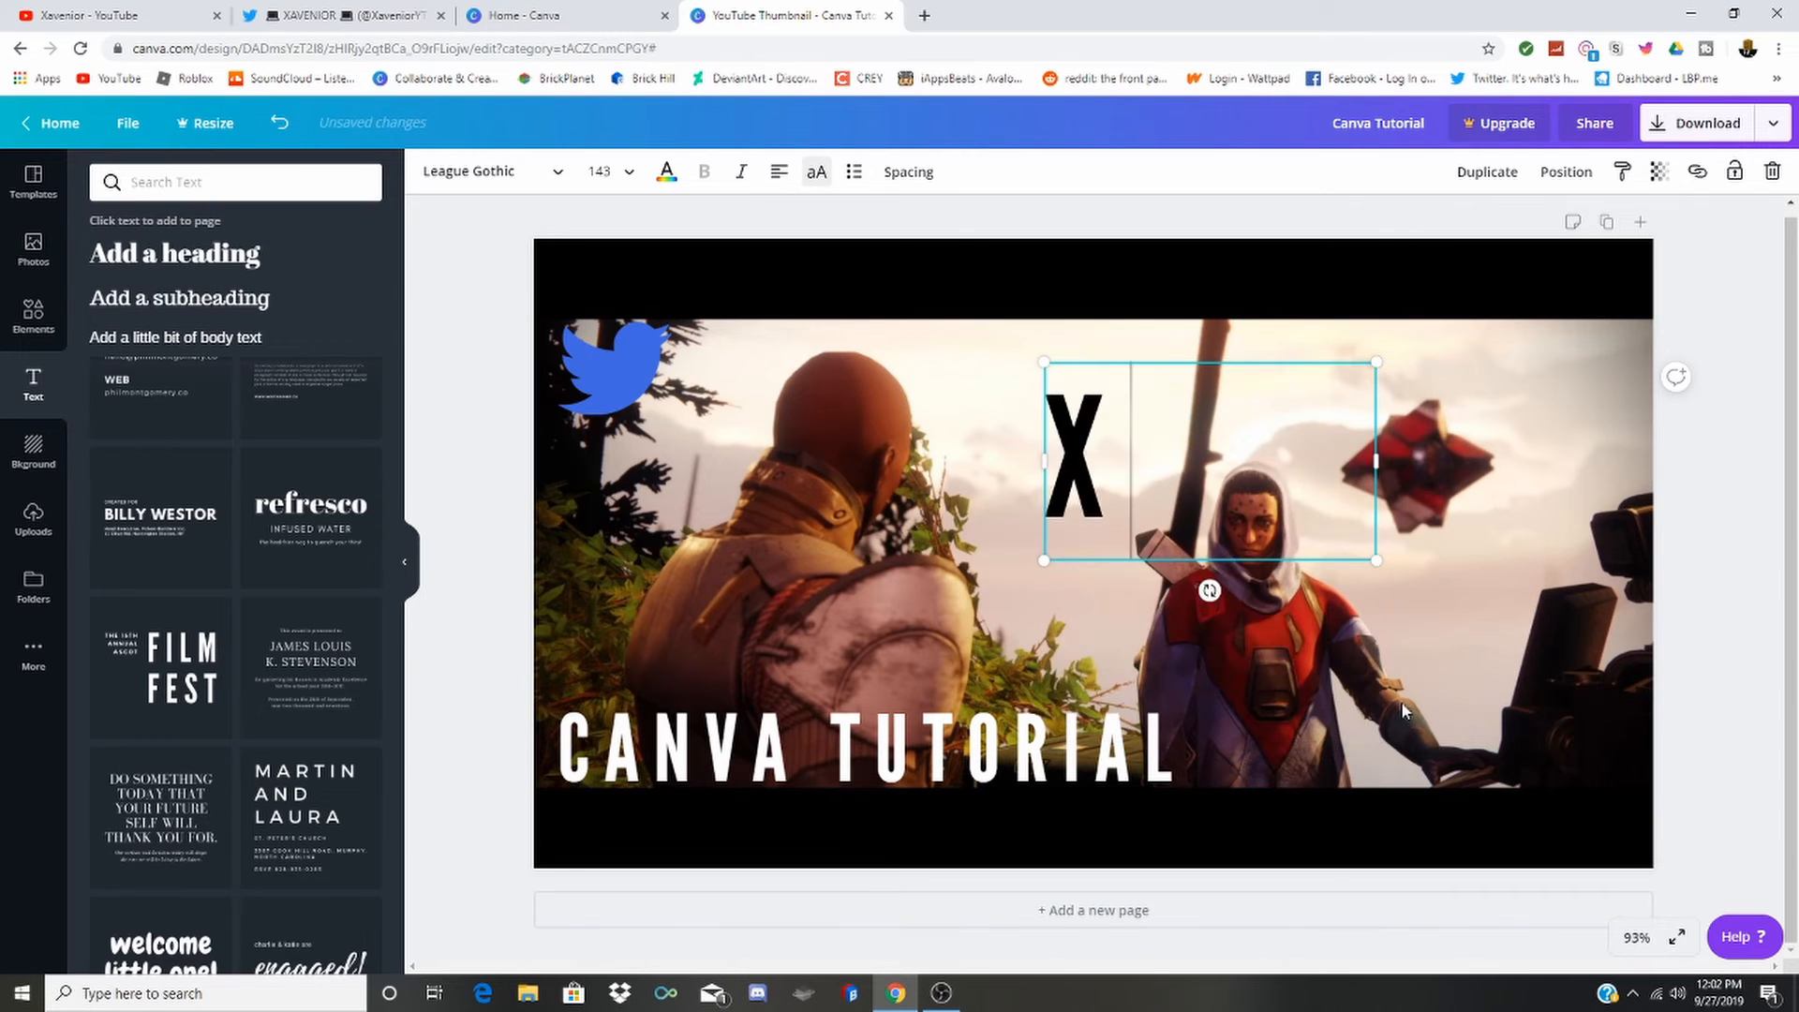
{"action": "type", "text": "AVENIOR"}
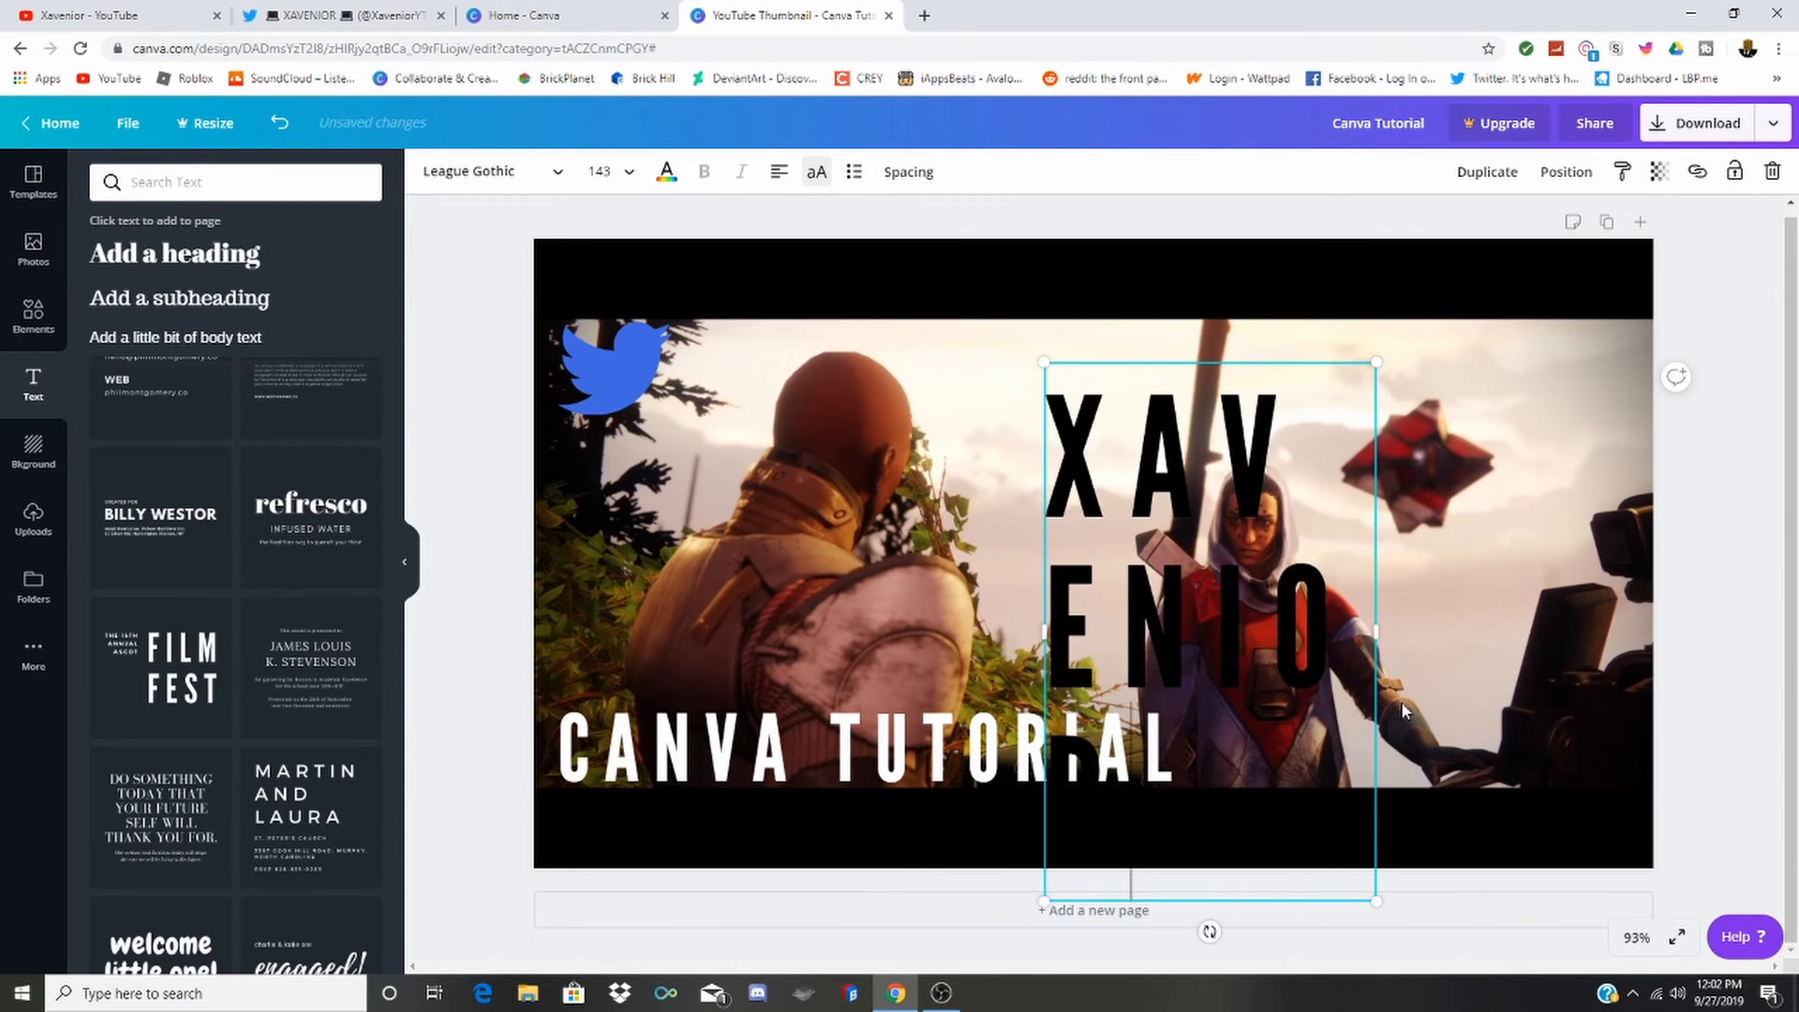
Color the whole XAVENIOR text white.
{"action": "left_click_drag", "start_coordinate": [1121, 801], "coordinate": [1077, 439]}
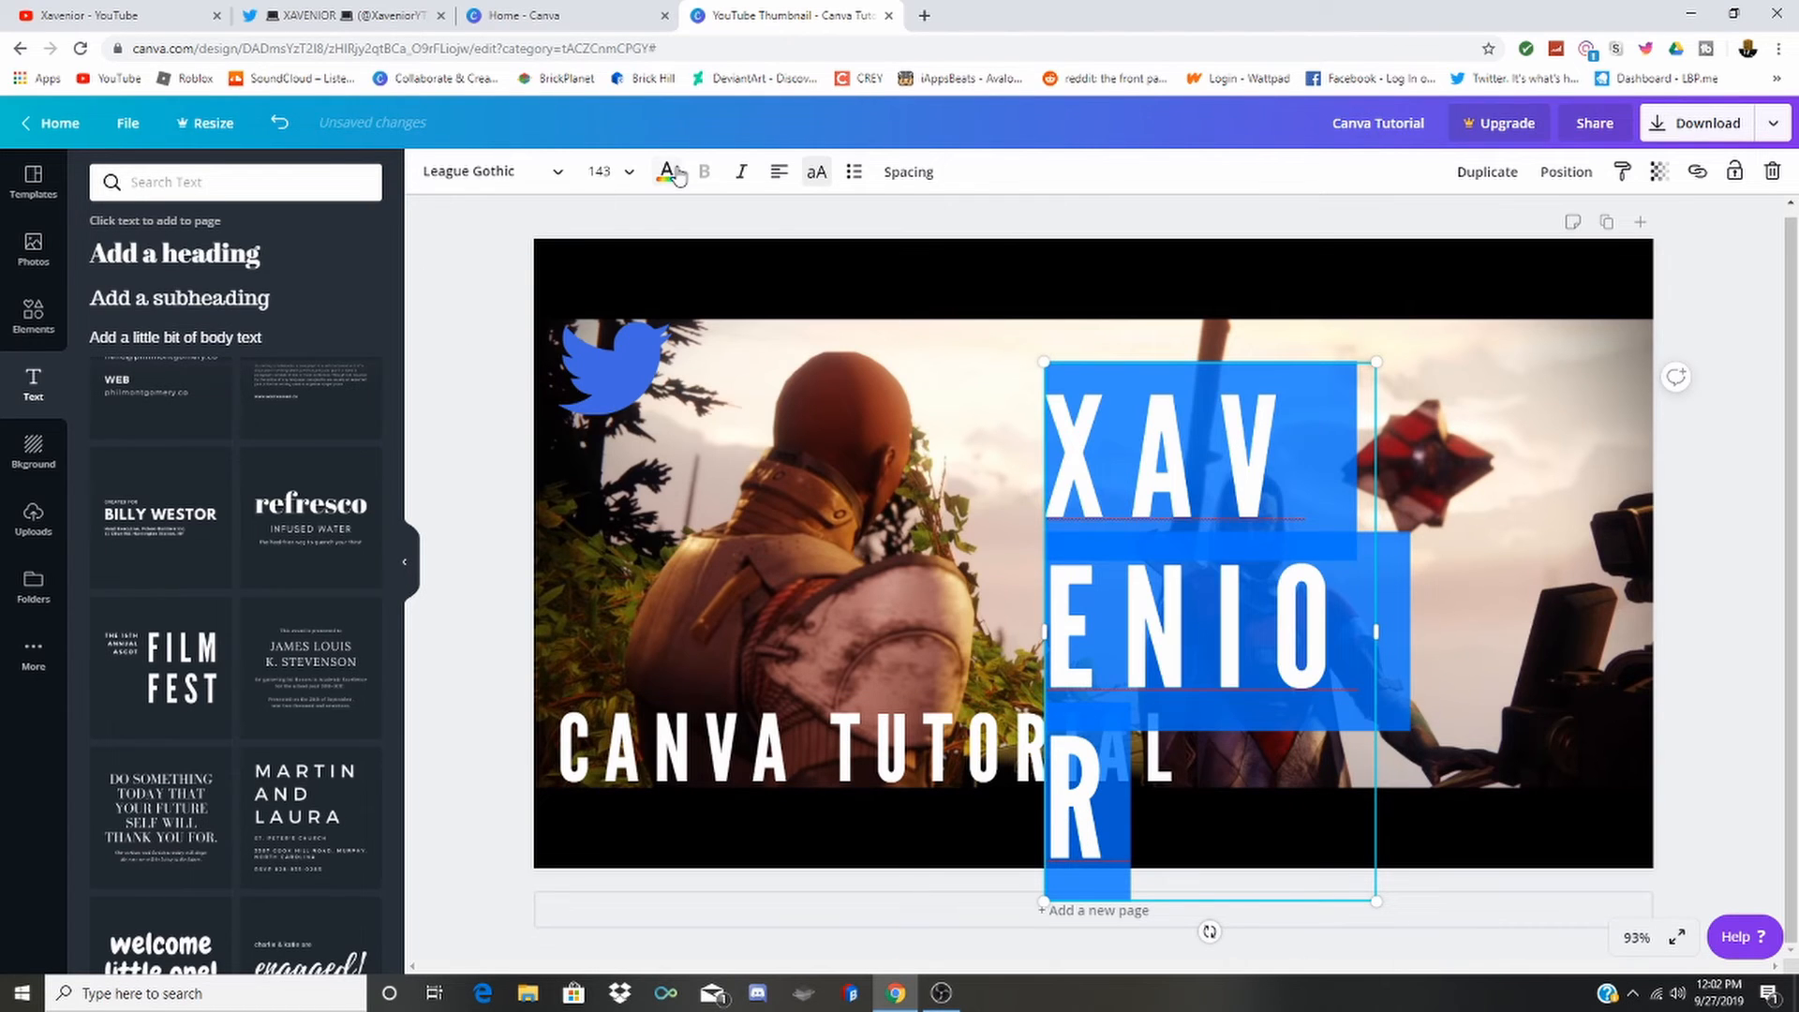
{"action": "left_click", "coordinate": [676, 176]}
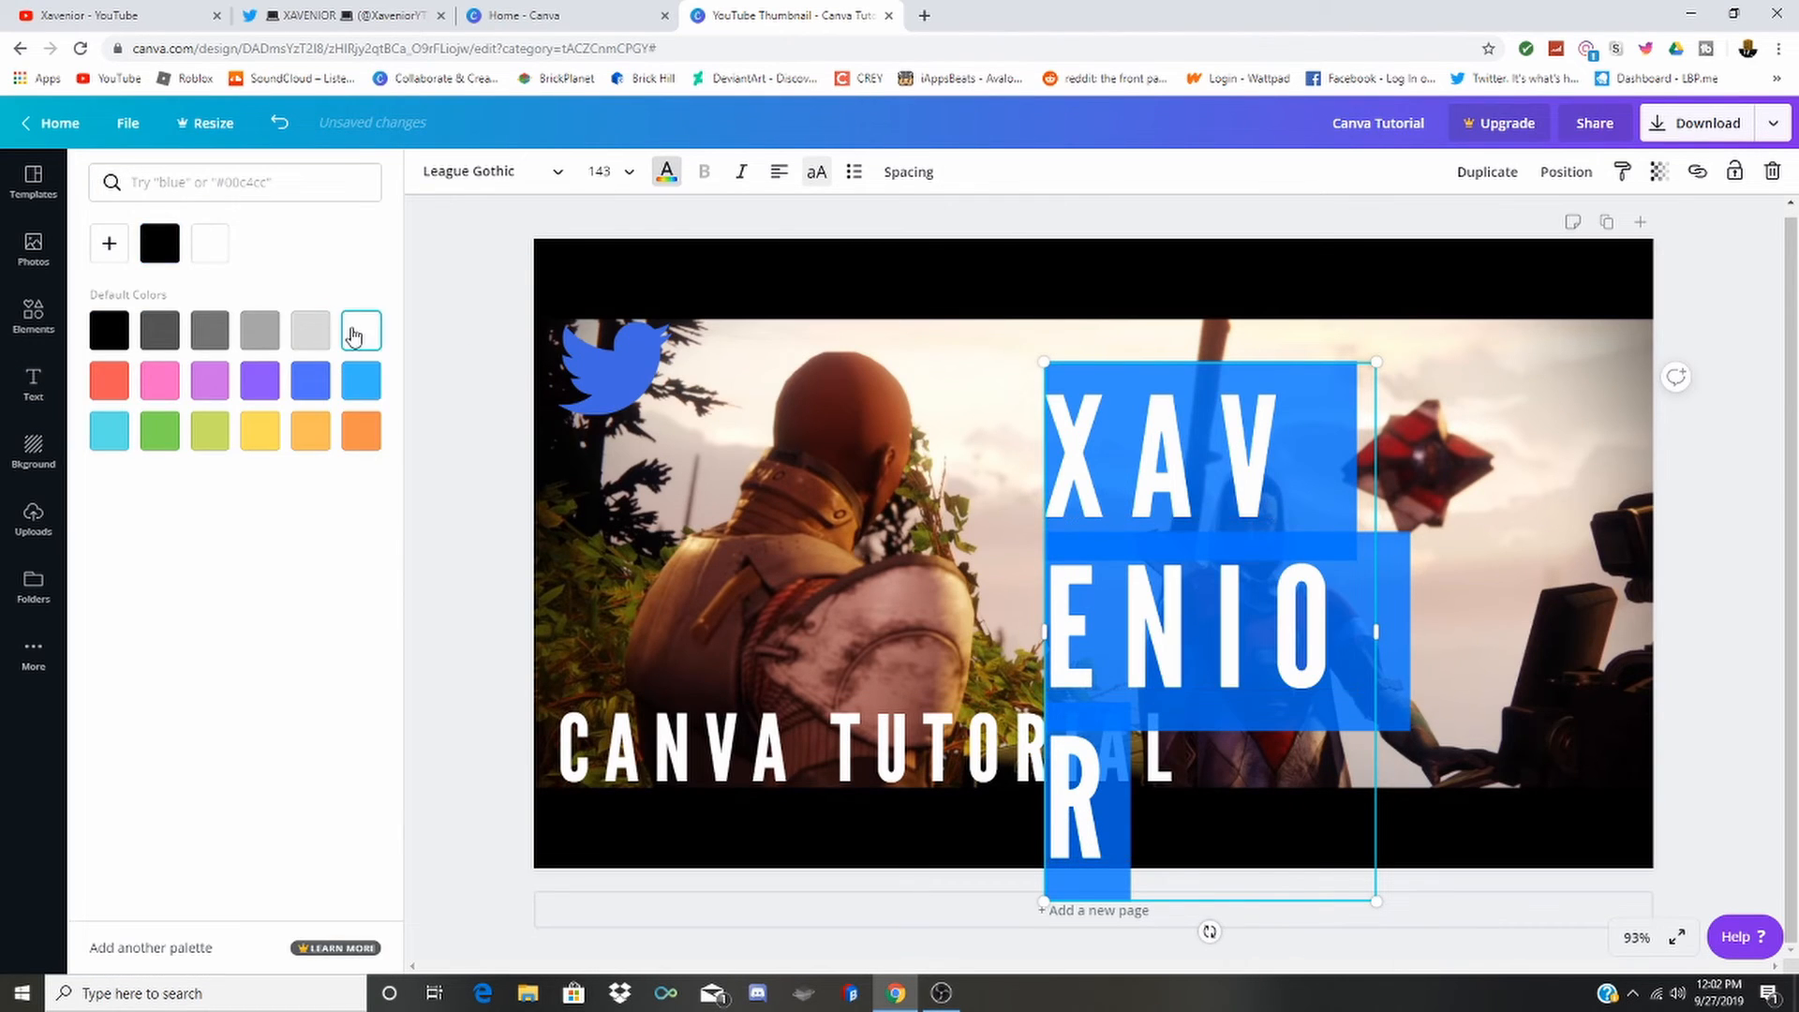
{"action": "left_click", "coordinate": [1229, 818]}
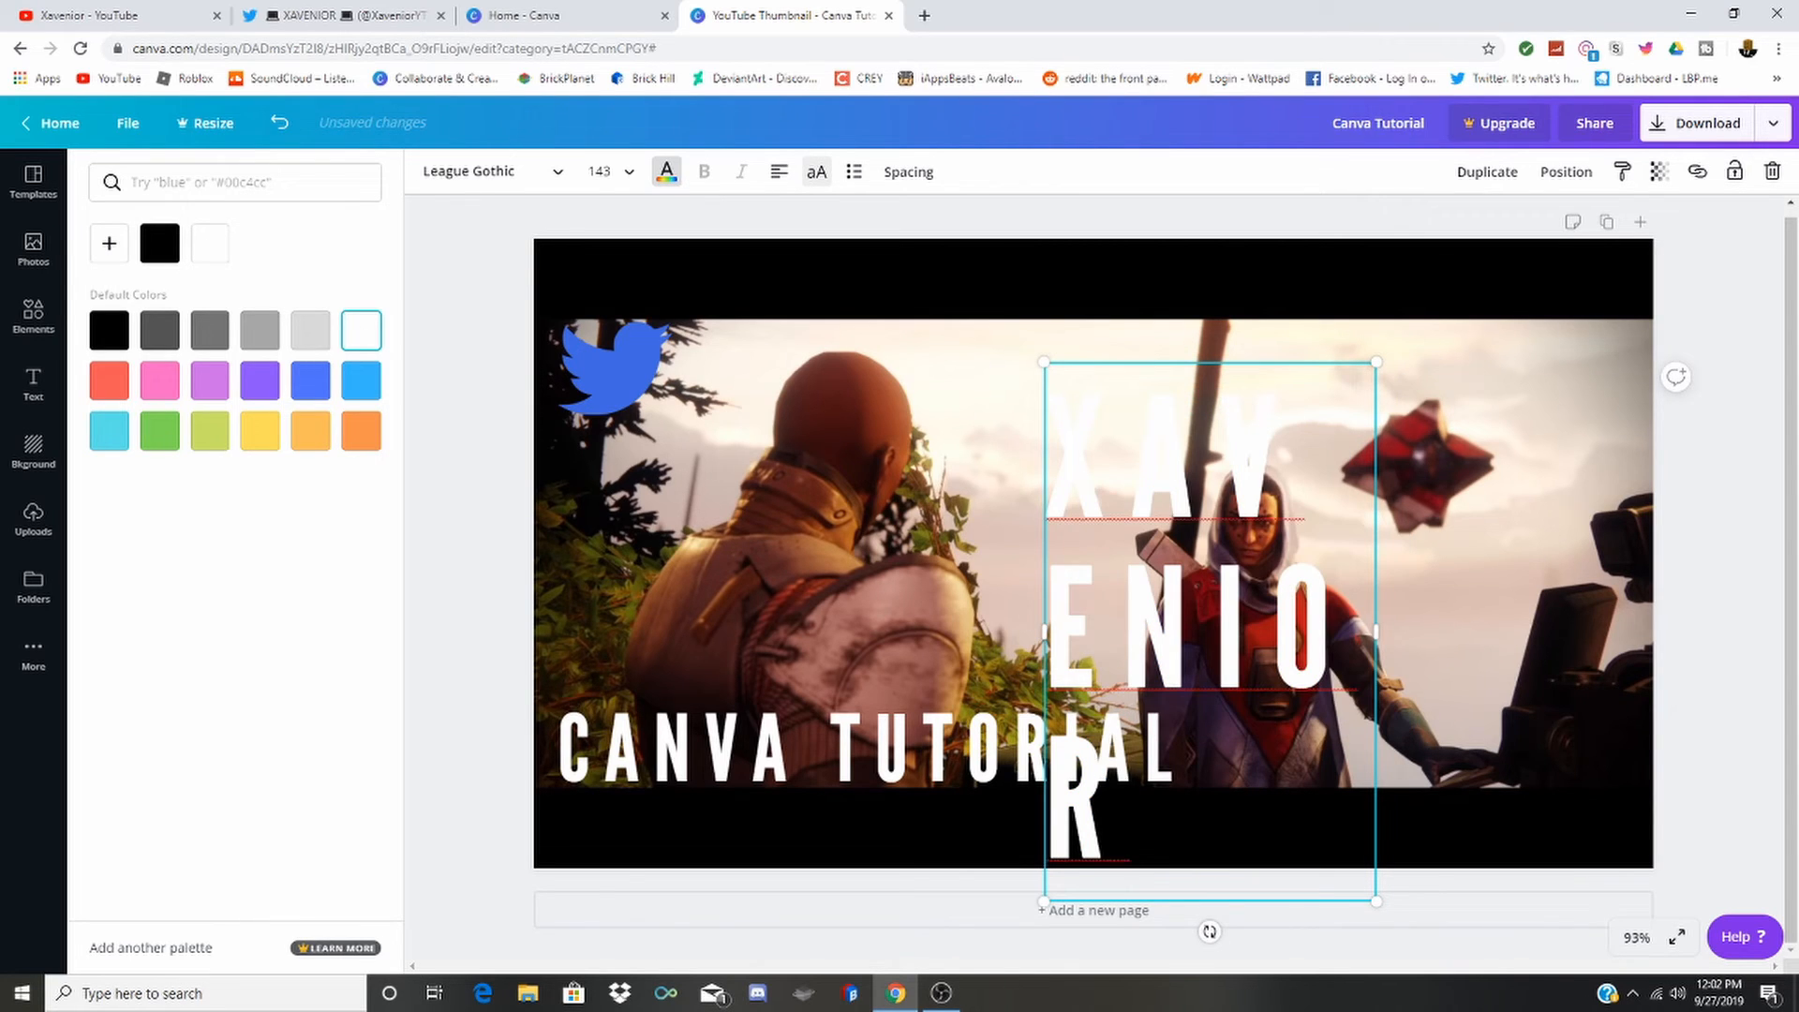
Extend the white XAVENIOR text to read "XAVENIORYT".
{"action": "key", "text": "BackSpace"}
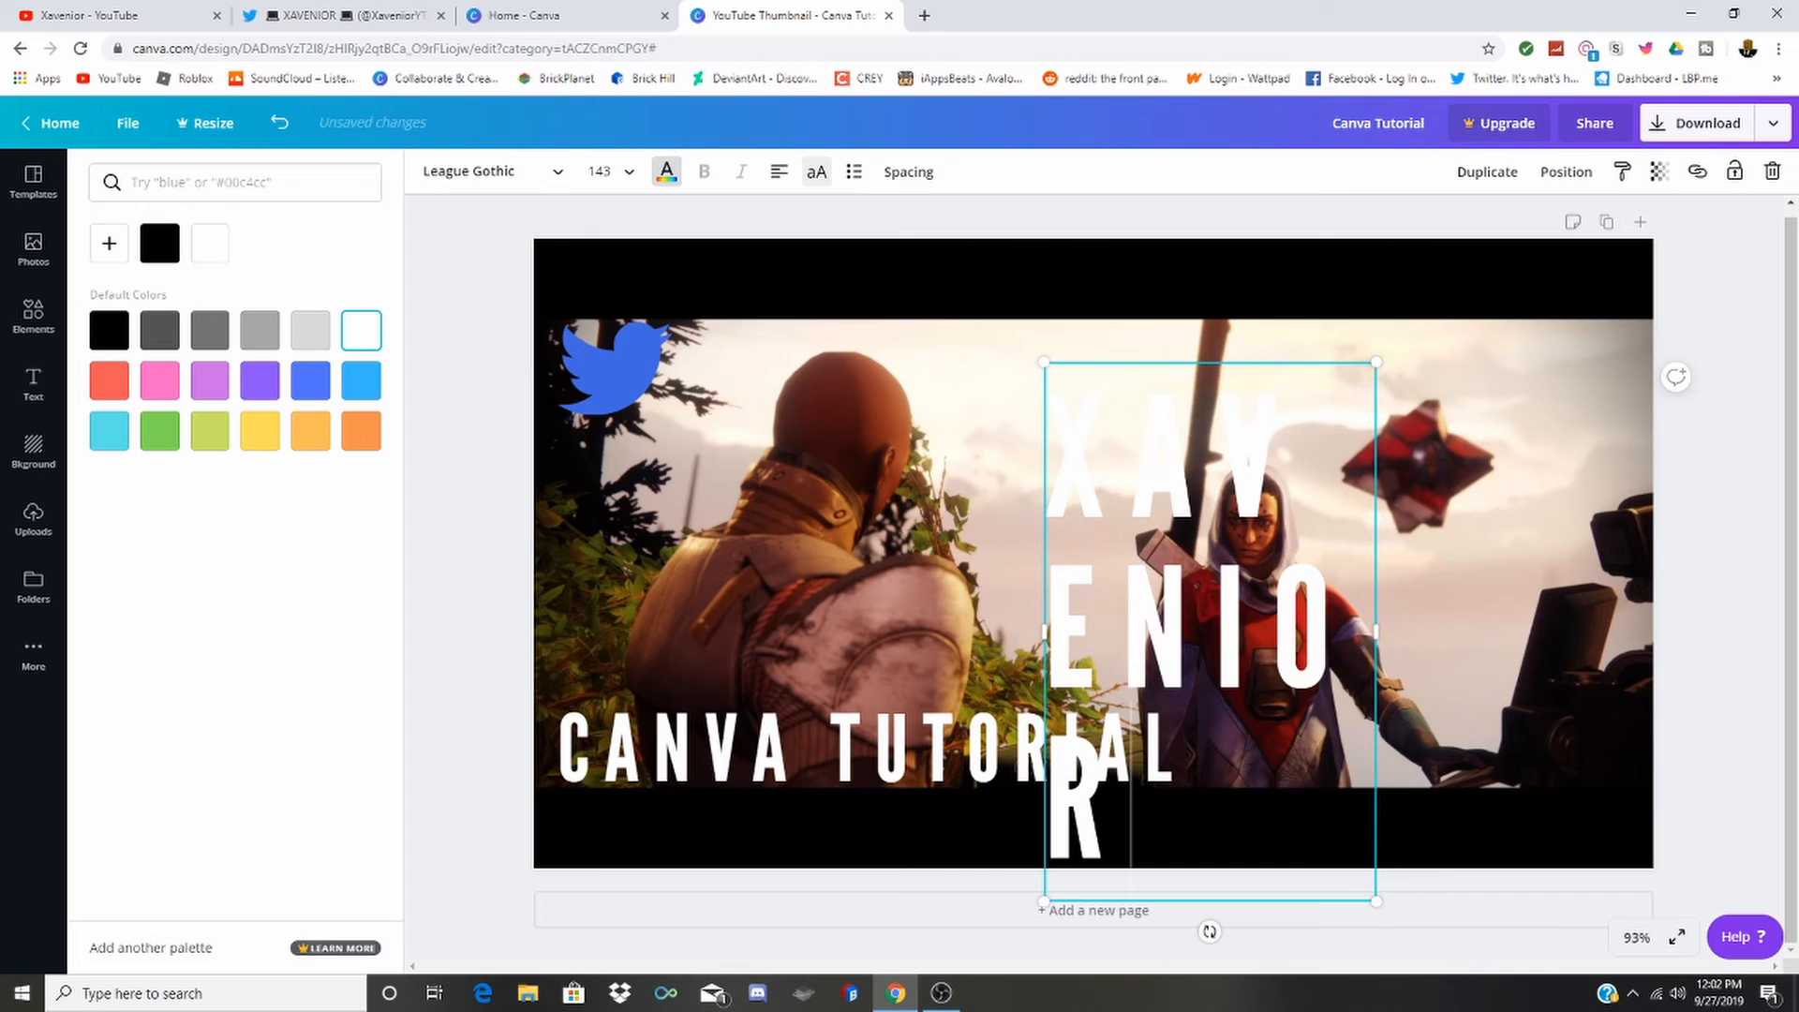
{"action": "key", "text": "BackSpace"}
{"action": "type", "text": "RYT"}
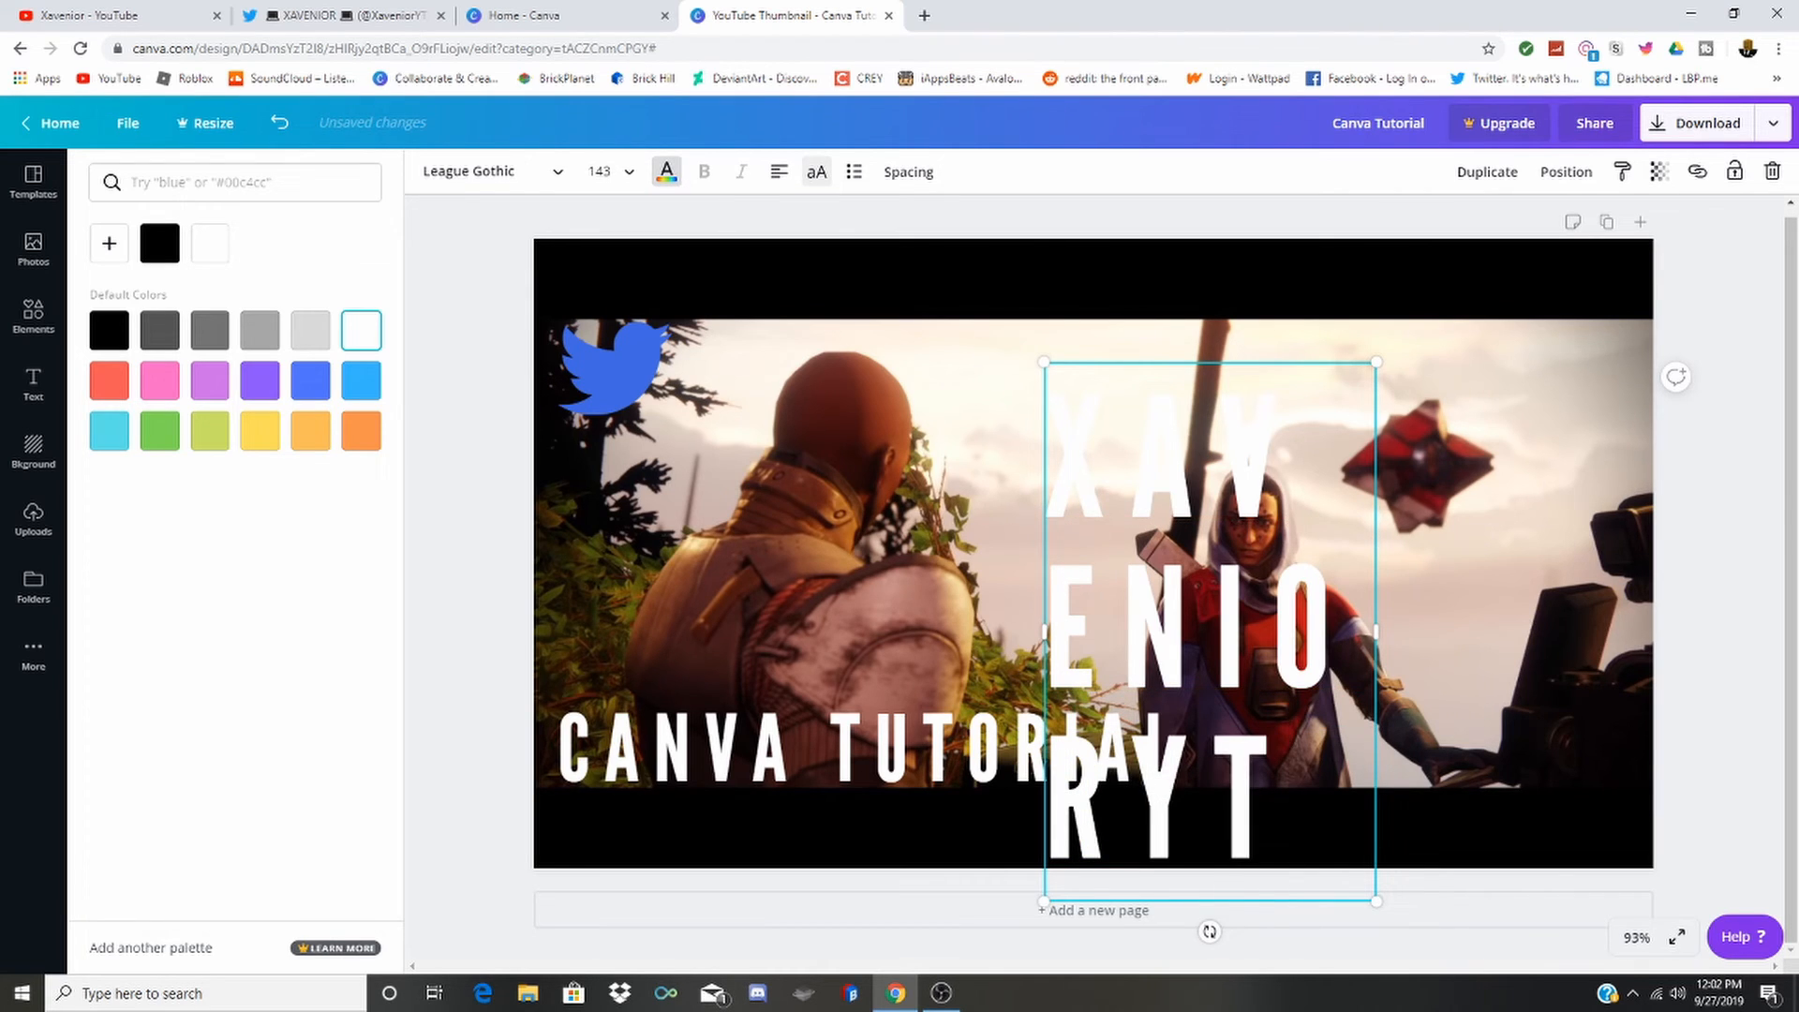
{"action": "left_click", "coordinate": [1487, 650]}
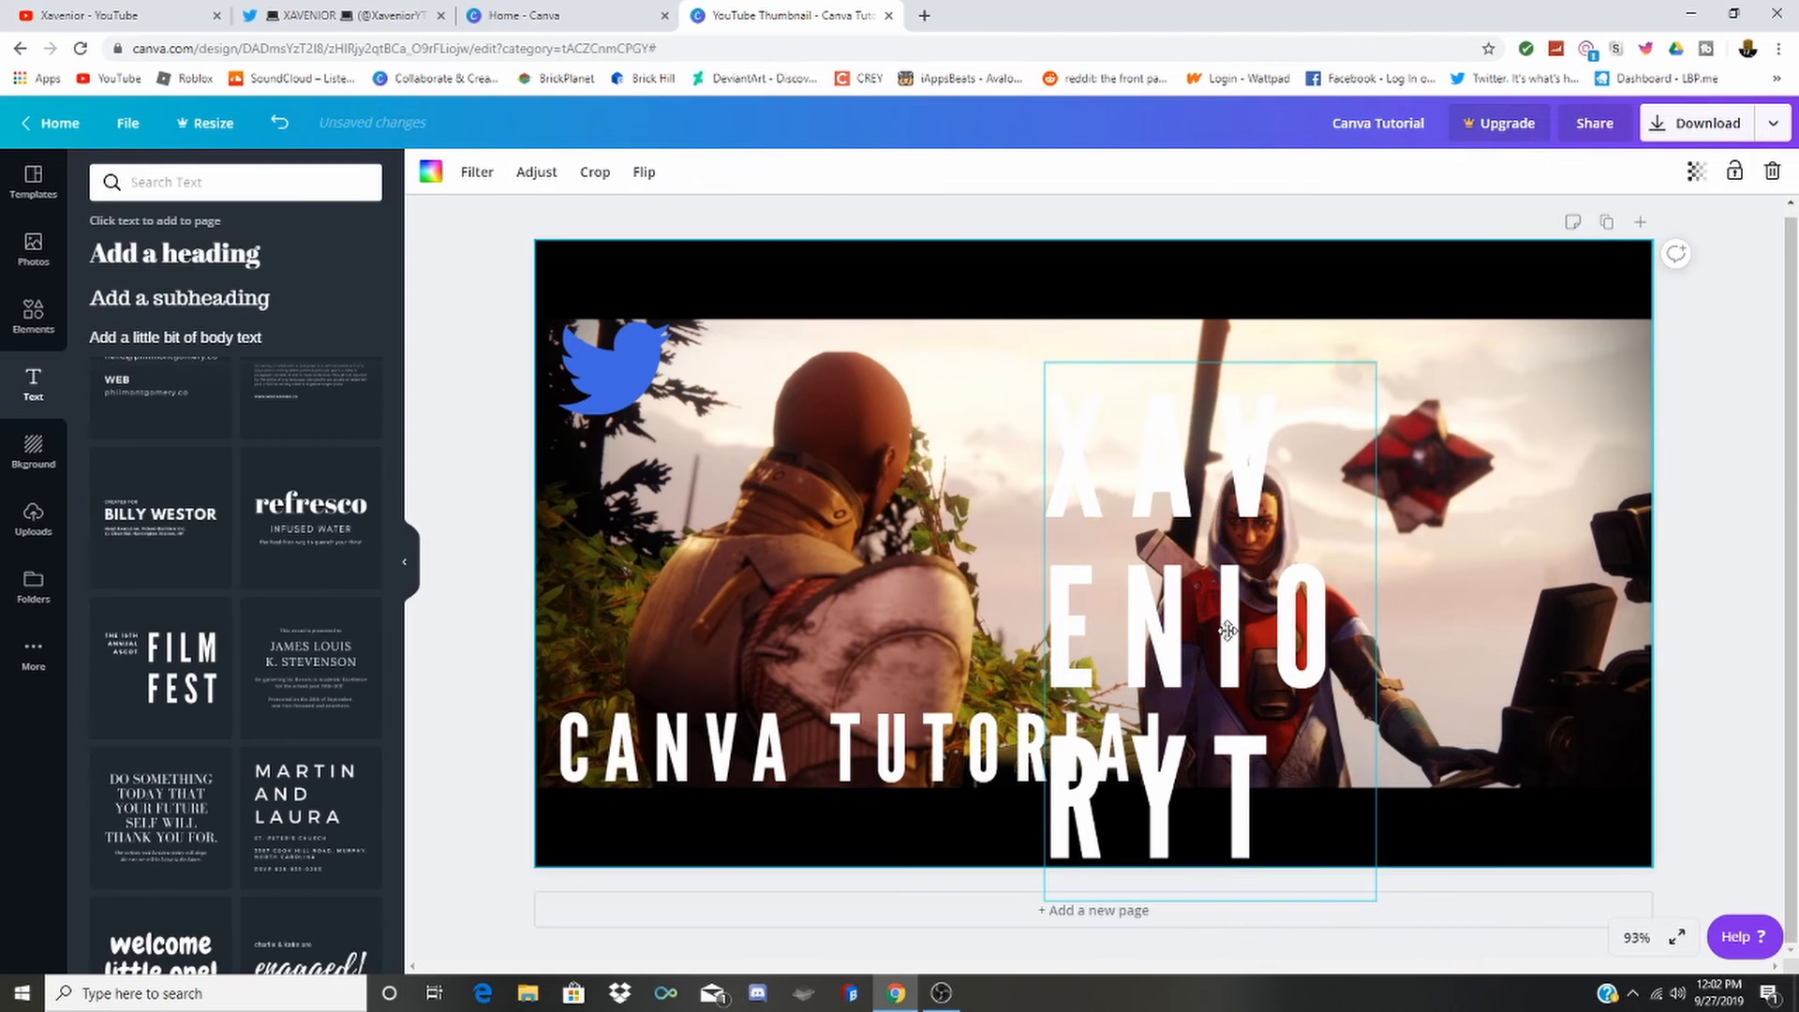
Widen the XAVENIORYT text box to a single line and shrink it to font size 38.3 directly beneath the Twitter bird.
{"action": "left_click_drag", "start_coordinate": [1228, 629], "coordinate": [1087, 468]}
{"action": "left_click_drag", "start_coordinate": [1233, 522], "coordinate": [1739, 483]}
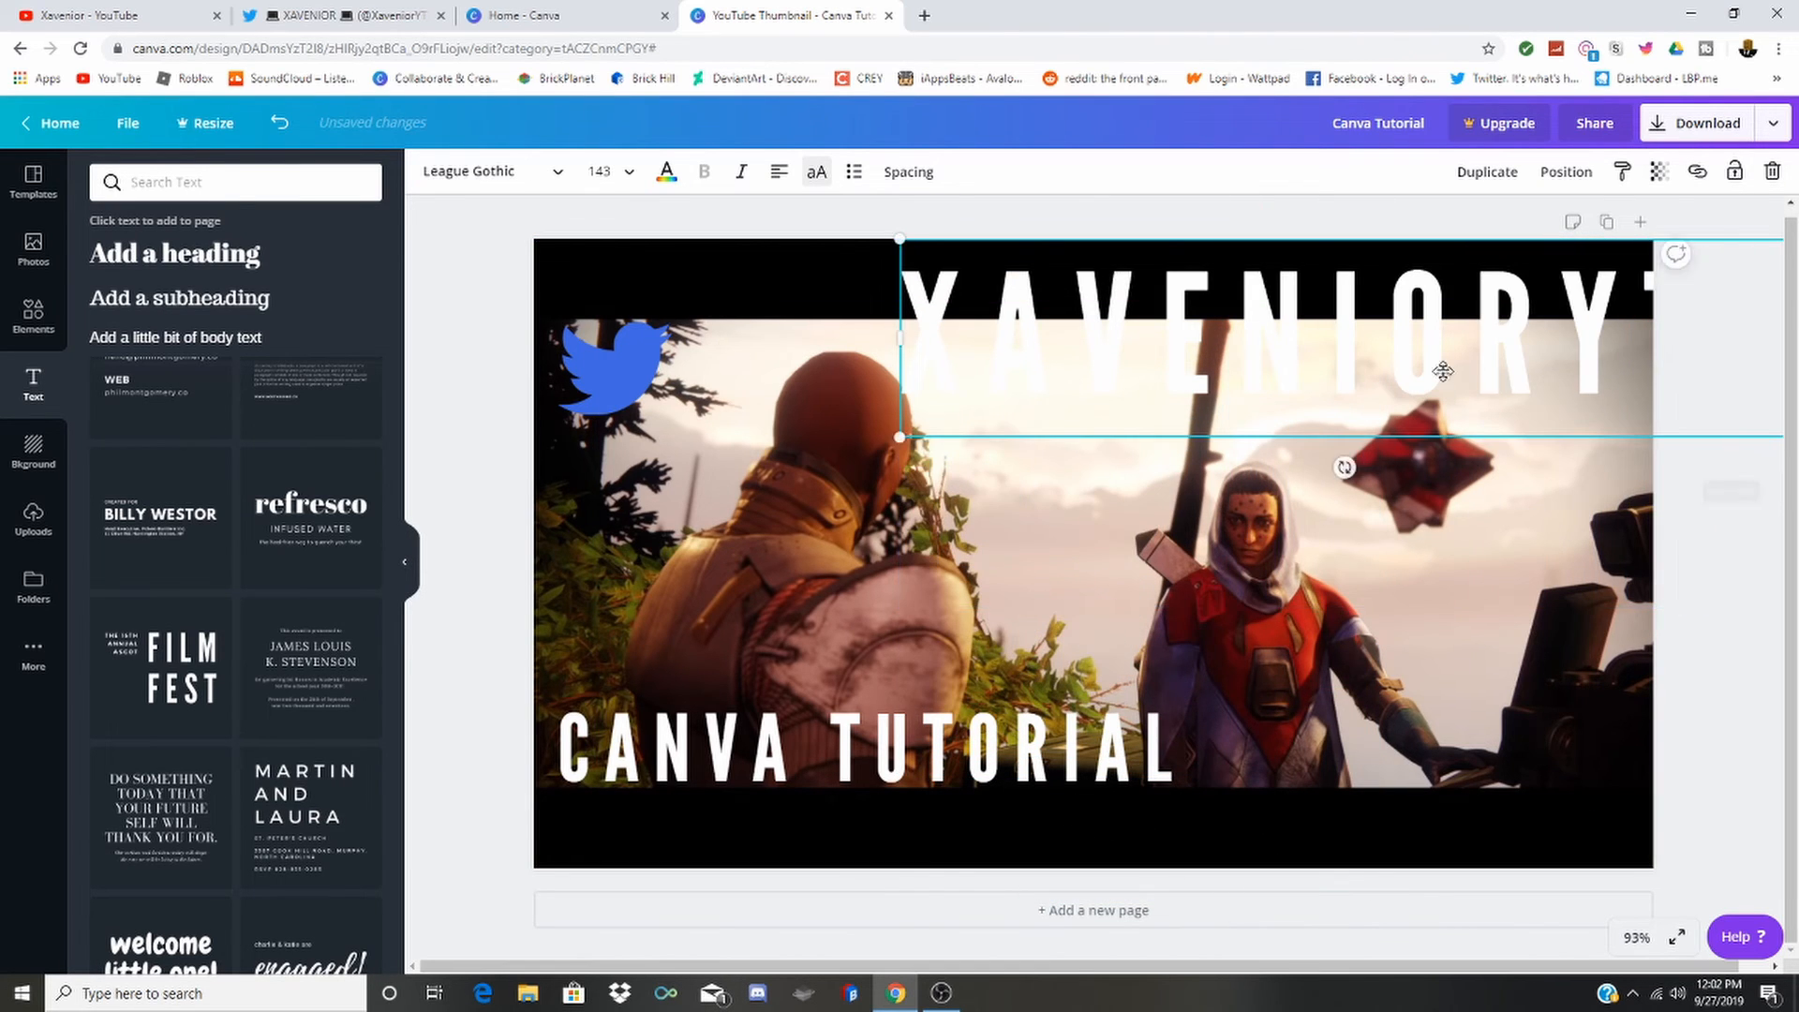
{"action": "left_click_drag", "start_coordinate": [1443, 371], "coordinate": [1107, 409]}
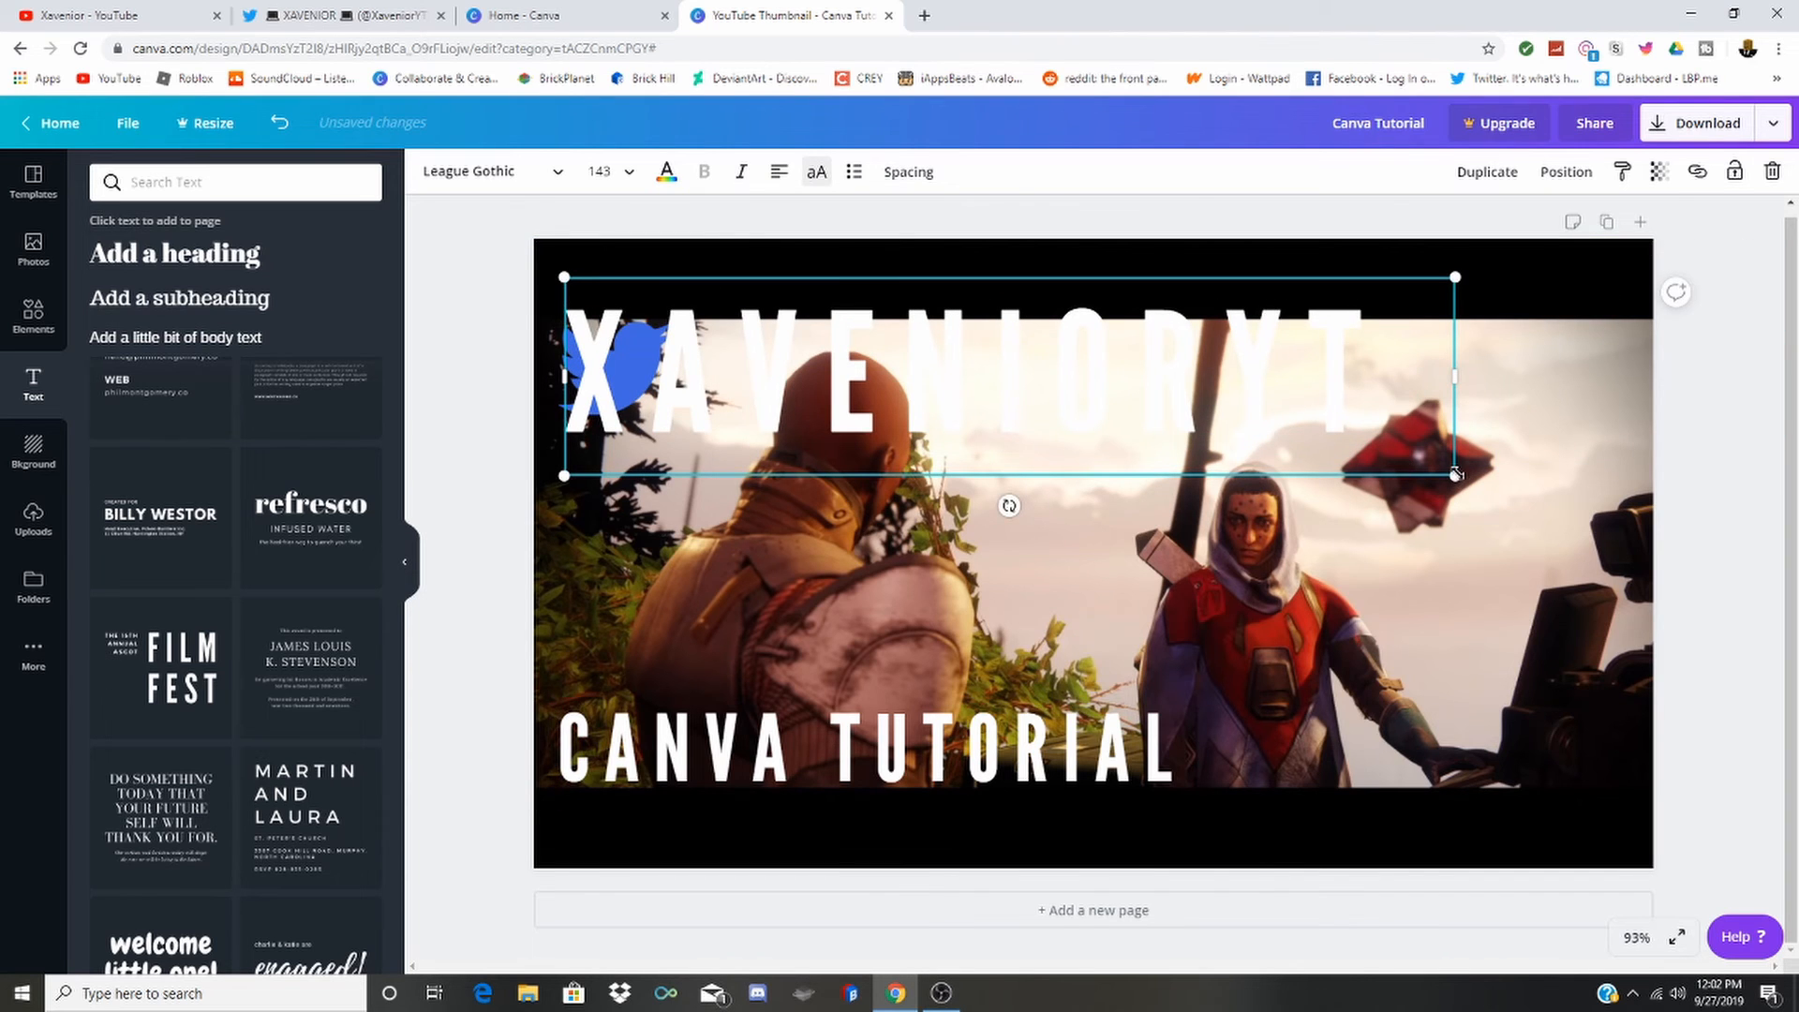
{"action": "left_click_drag", "start_coordinate": [1455, 476], "coordinate": [719, 453]}
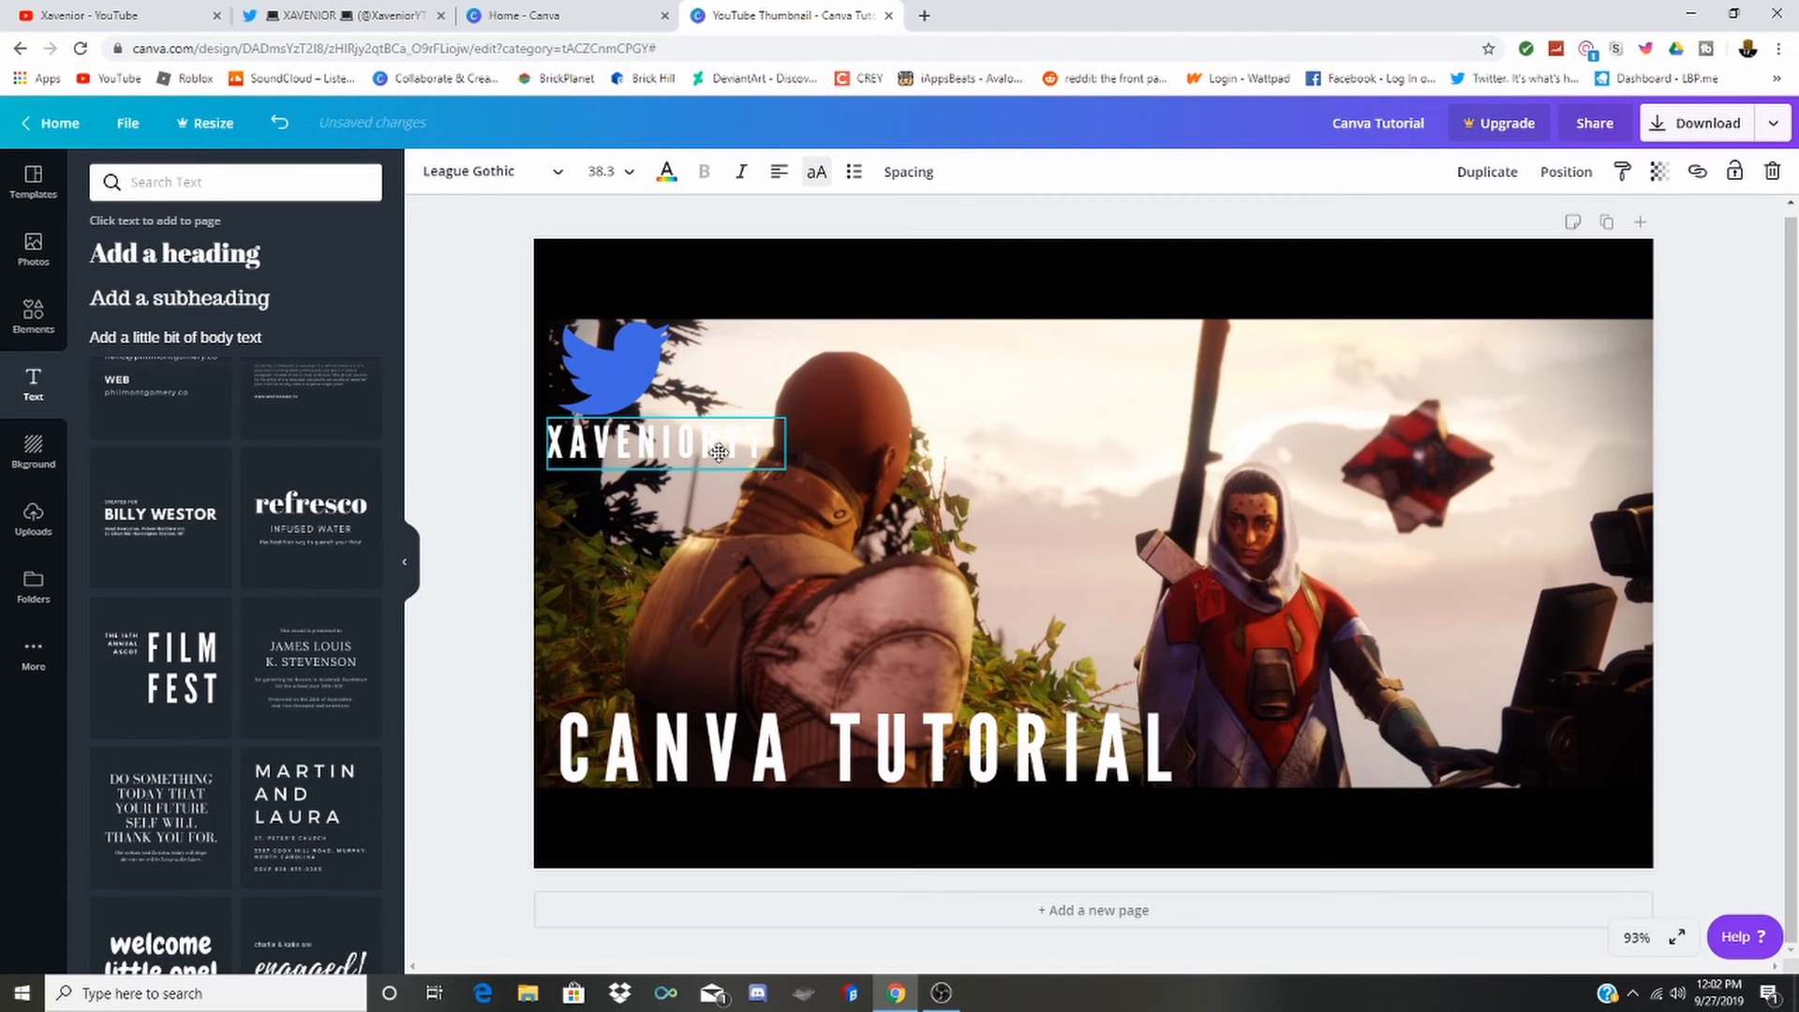
{"action": "left_click", "coordinate": [1182, 424]}
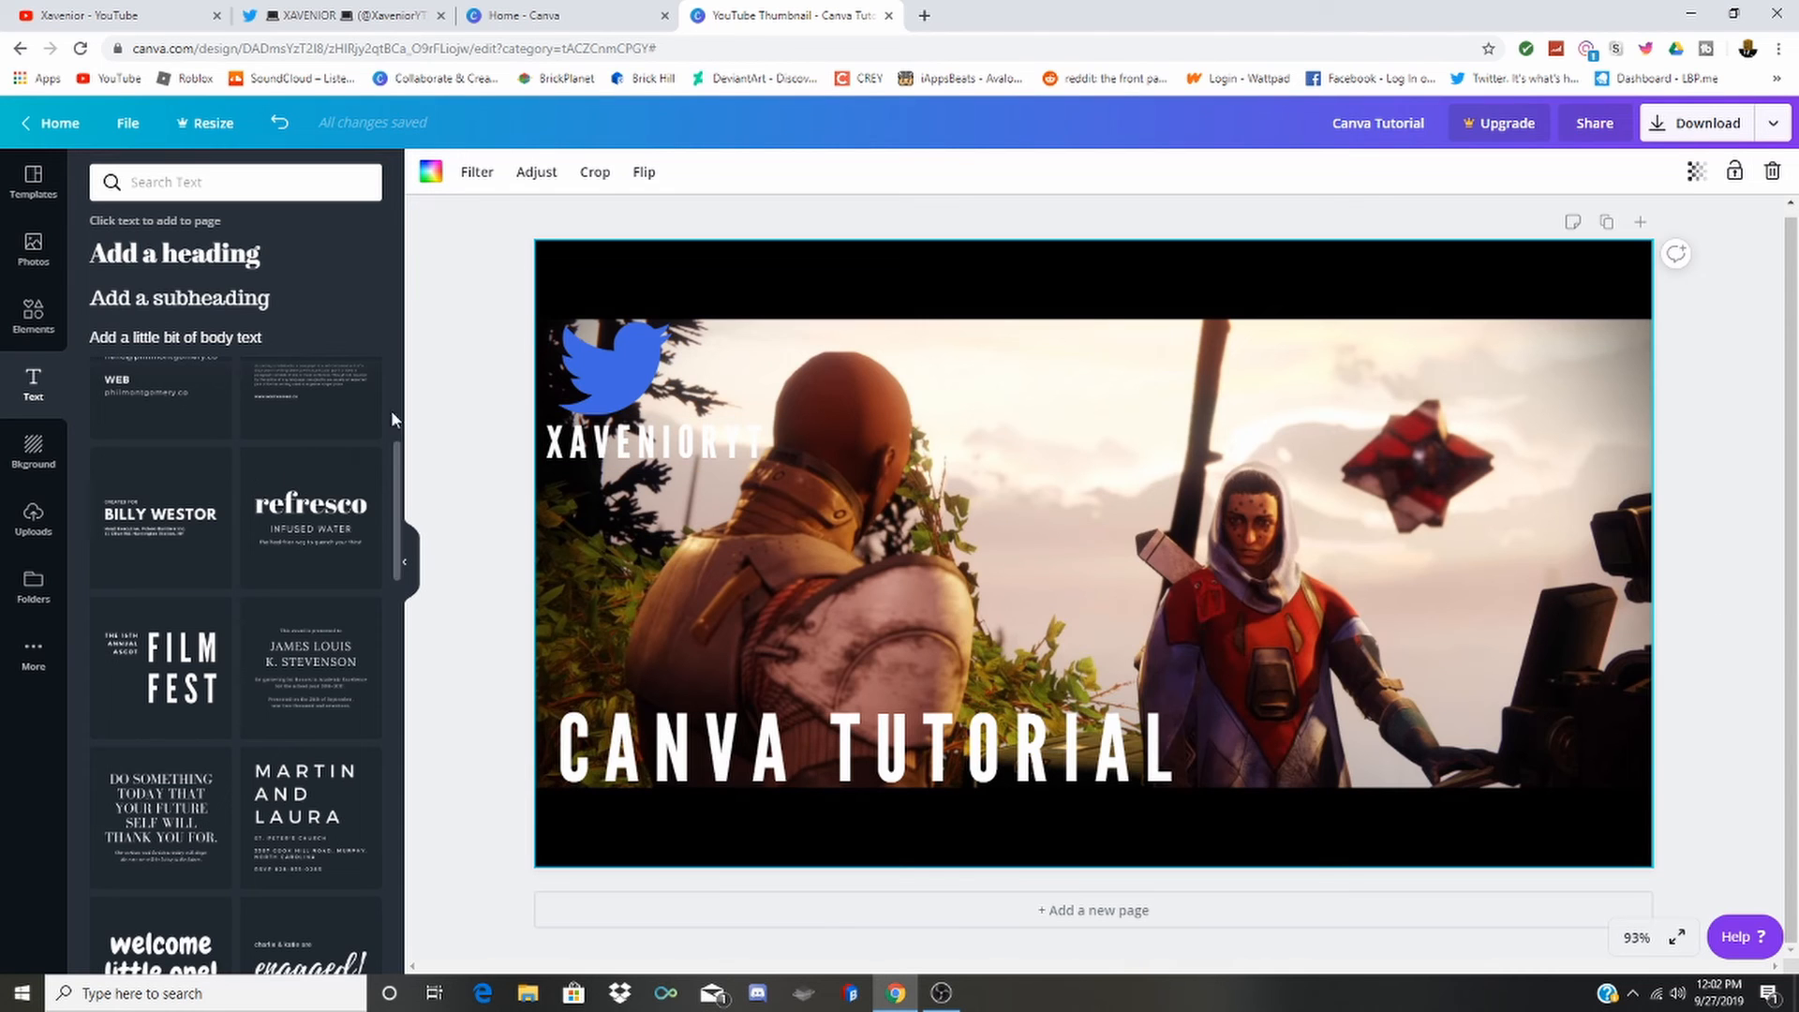
Look at the open Twitter profile and YouTube channel pages, and return to the thumbnail design in Canva.
{"action": "left_click", "coordinate": [372, 14]}
{"action": "left_click", "coordinate": [74, 11]}
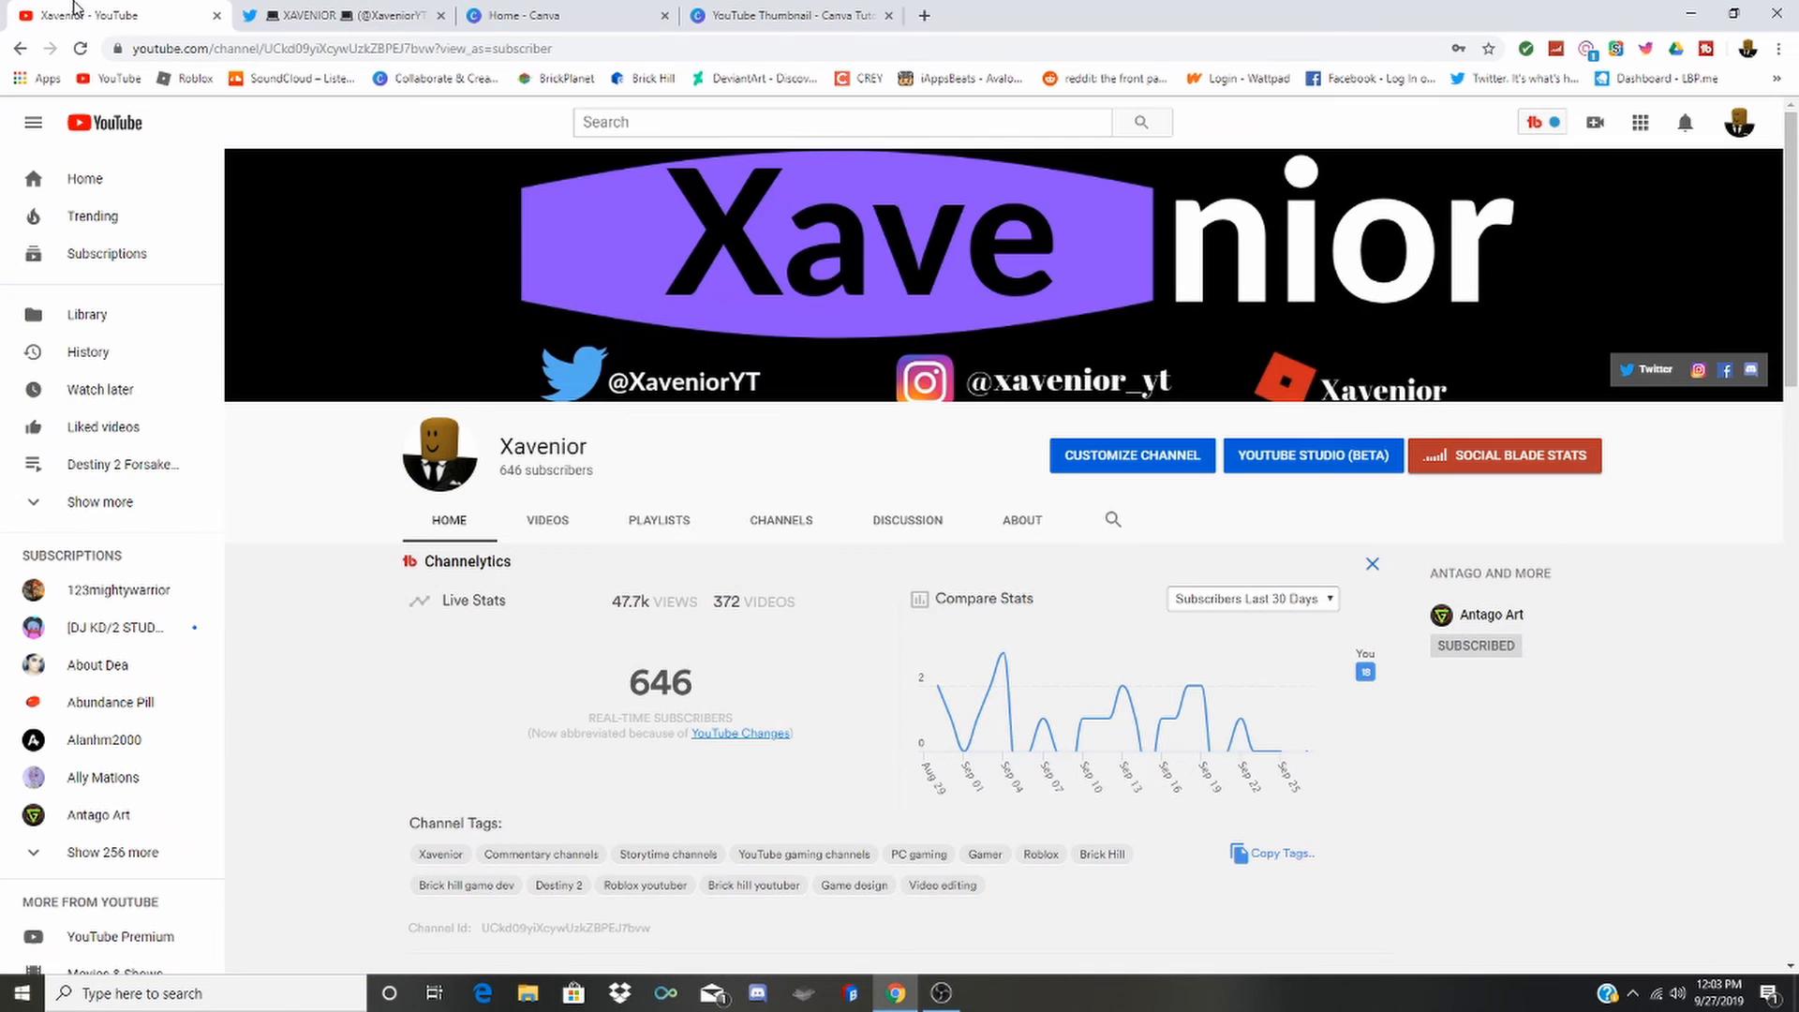
{"action": "left_click", "coordinate": [733, 15]}
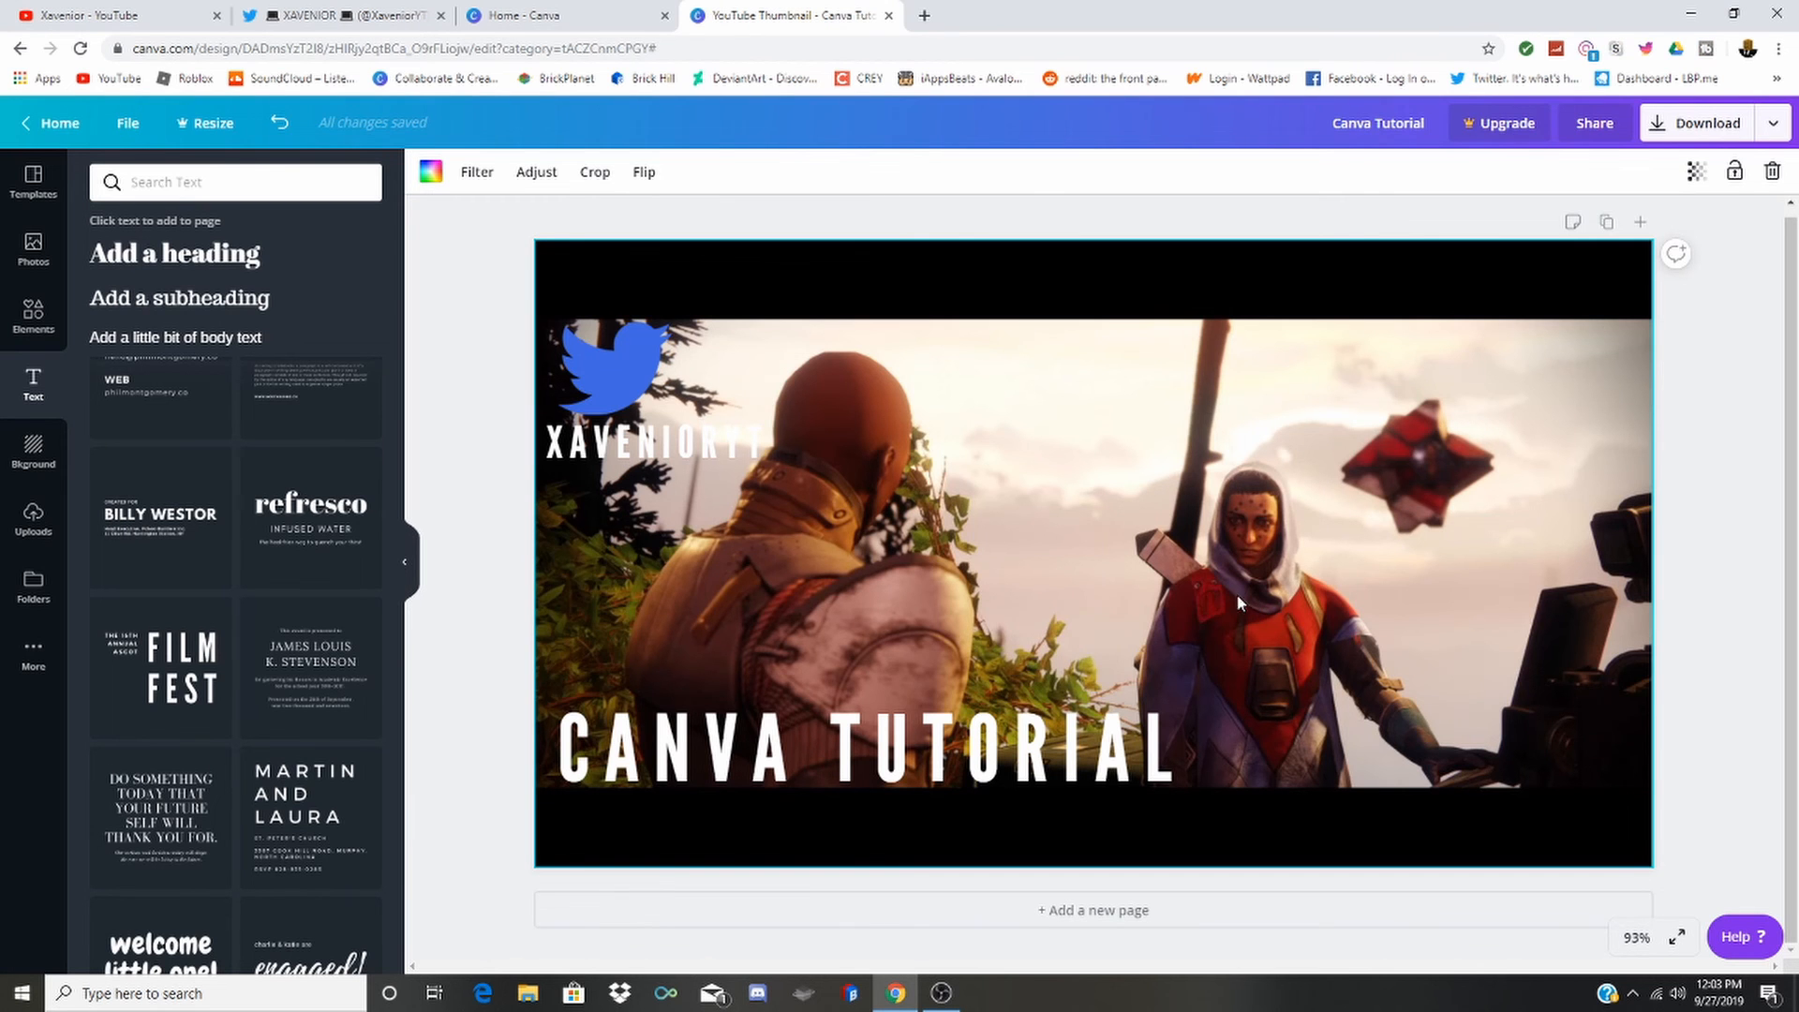